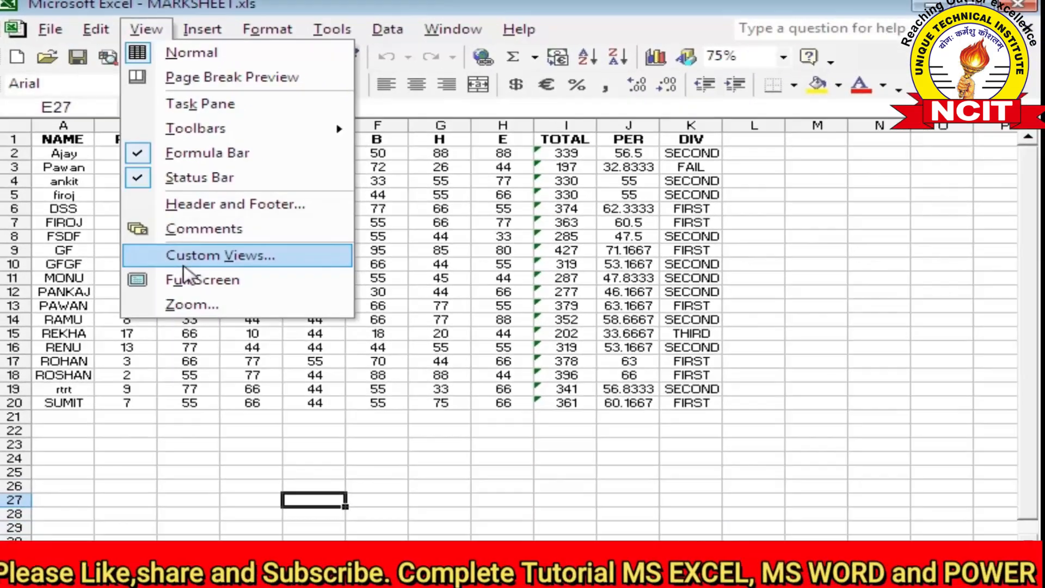
# Create a blank Book2 workbook and close it again, returning to MARKSHEET
pyautogui.click(442, 414)
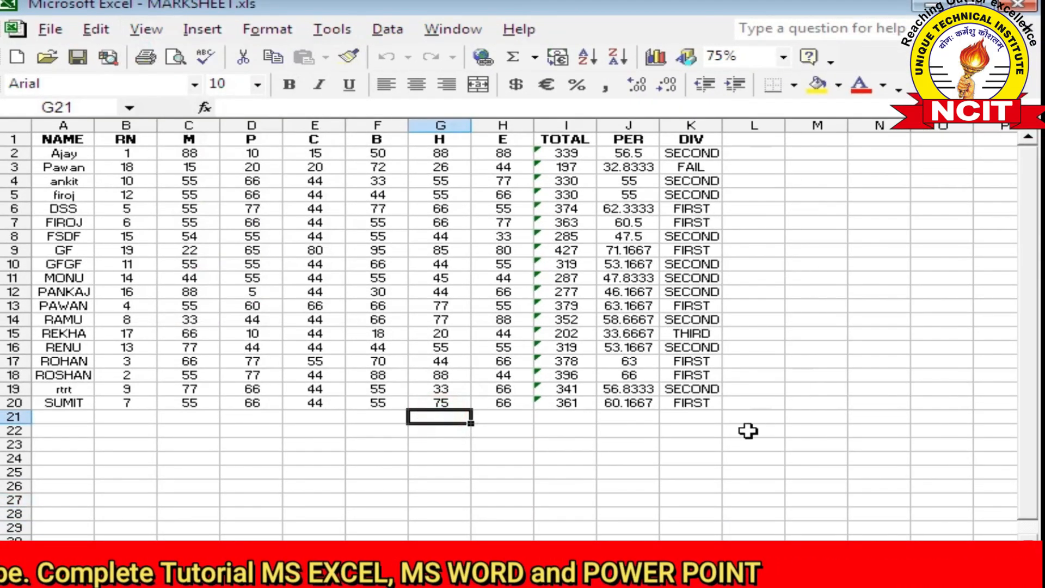
pyautogui.click(152, 33)
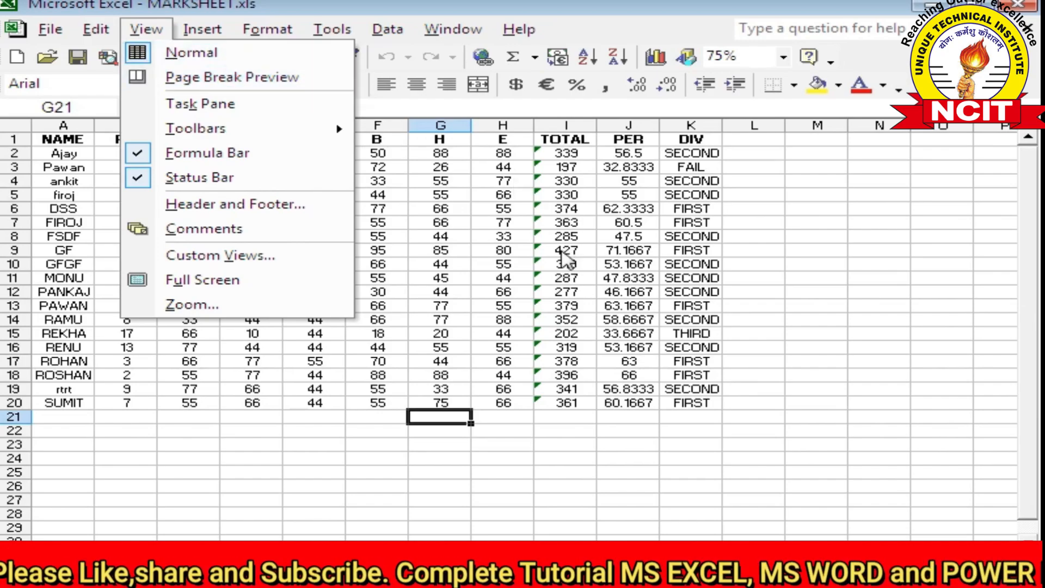
pyautogui.click(377, 181)
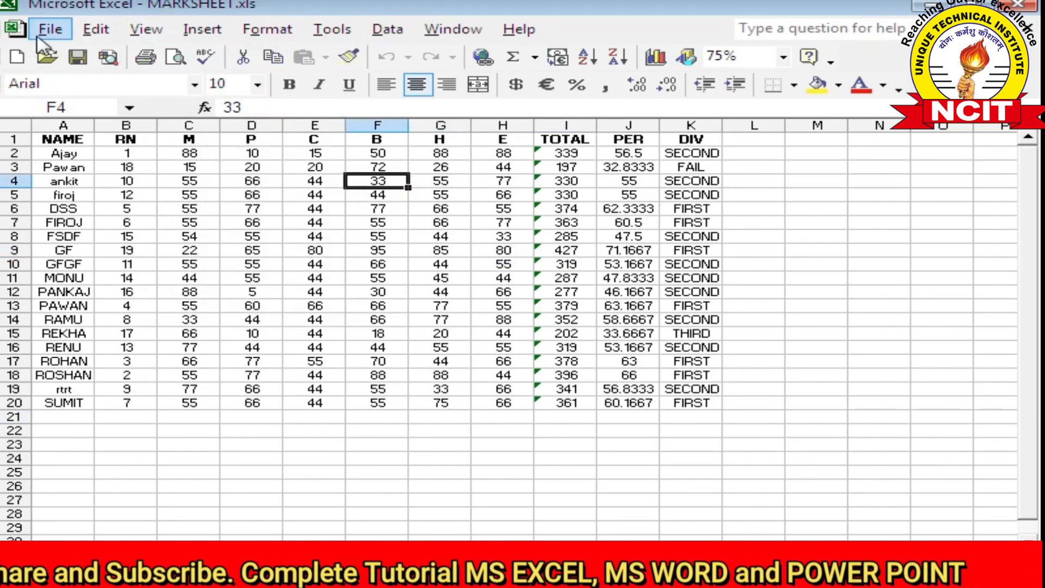
pyautogui.click(15, 58)
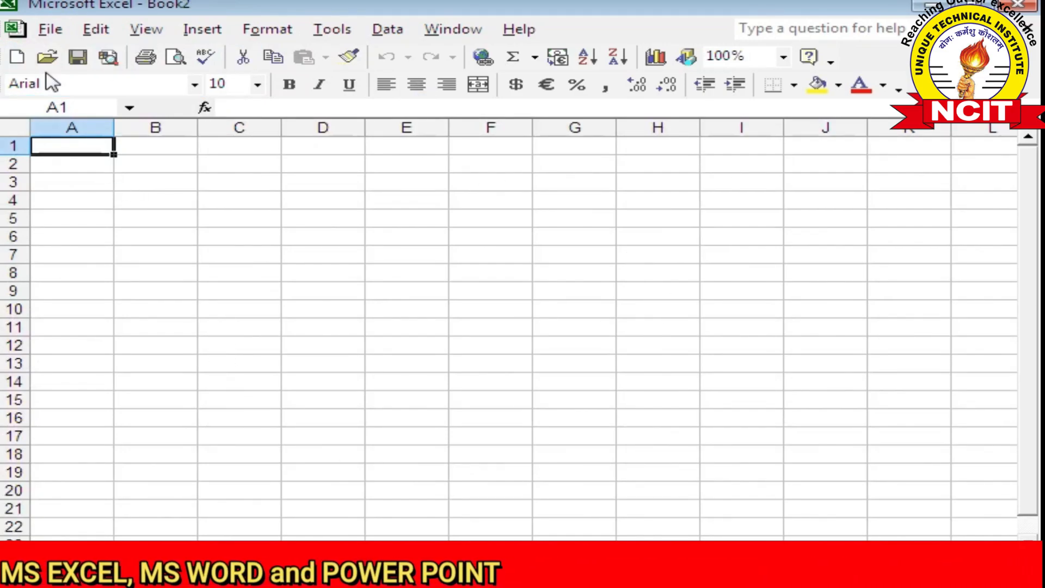
pyautogui.click(47, 30)
pyautogui.click(78, 103)
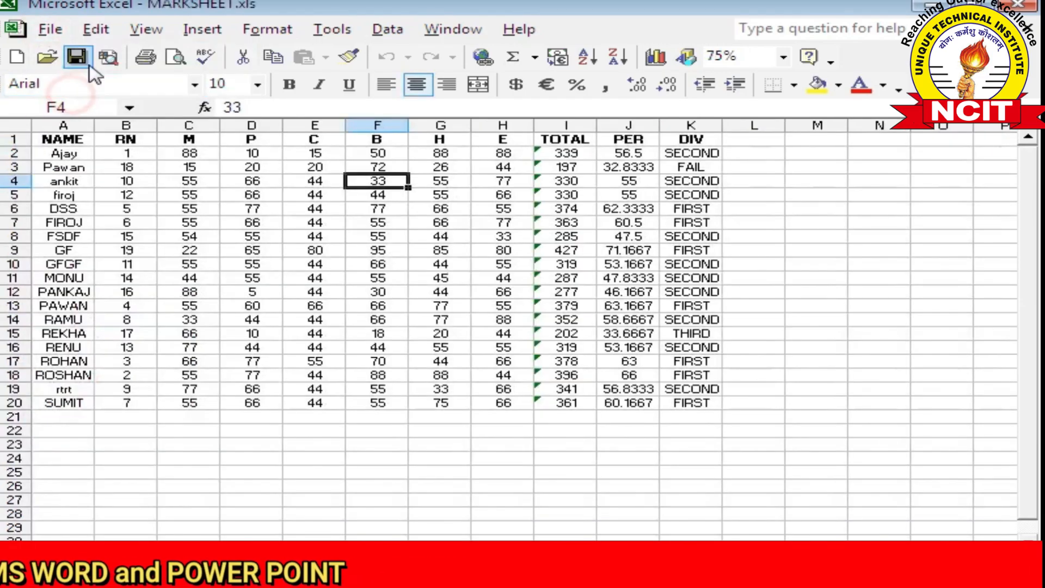
# Select cell G21 and switch the sheet to Page Break Preview
pyautogui.click(145, 29)
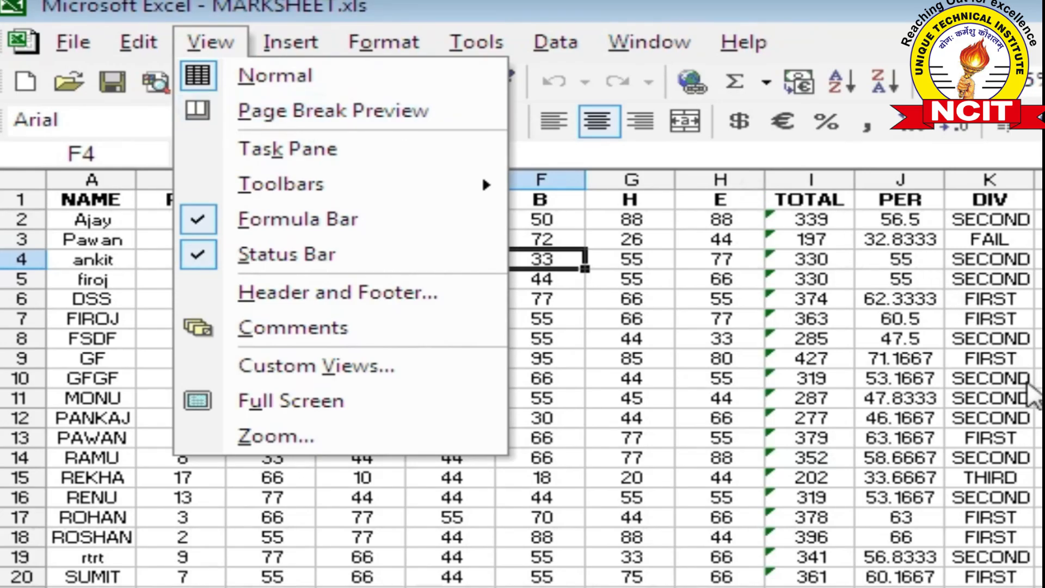
pyautogui.click(1041, 587)
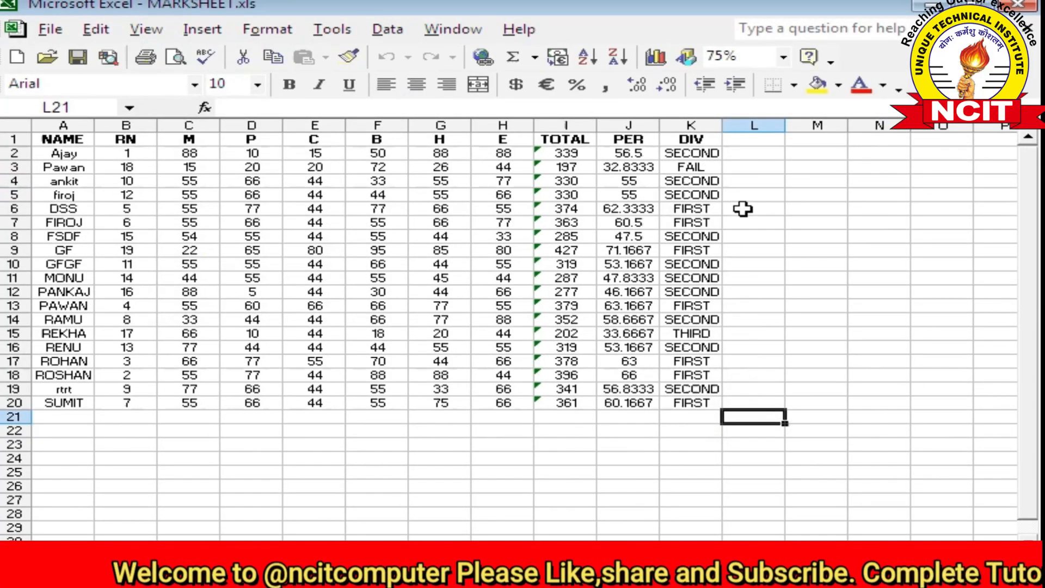
pyautogui.click(436, 423)
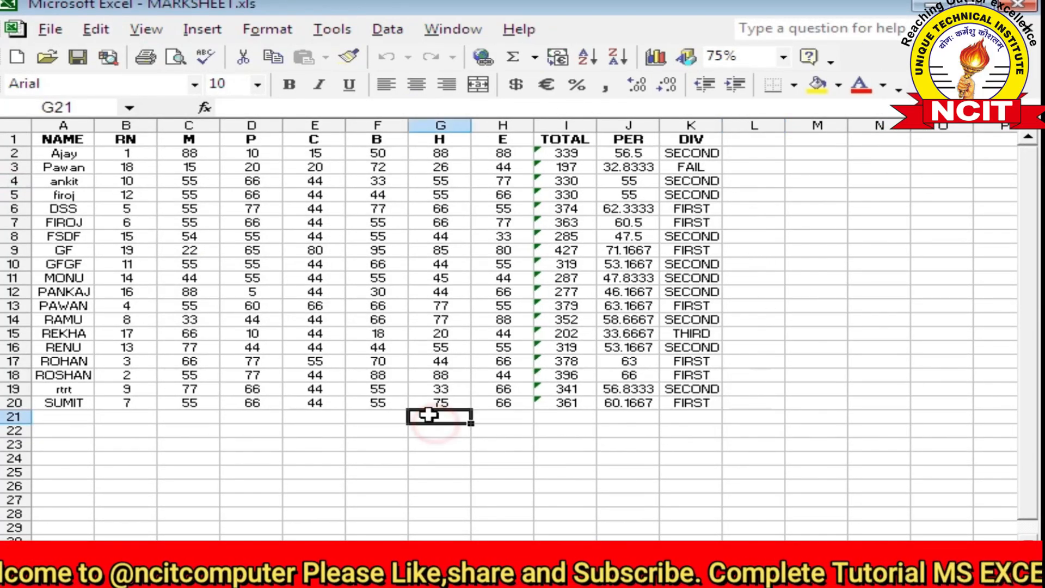
pyautogui.click(139, 30)
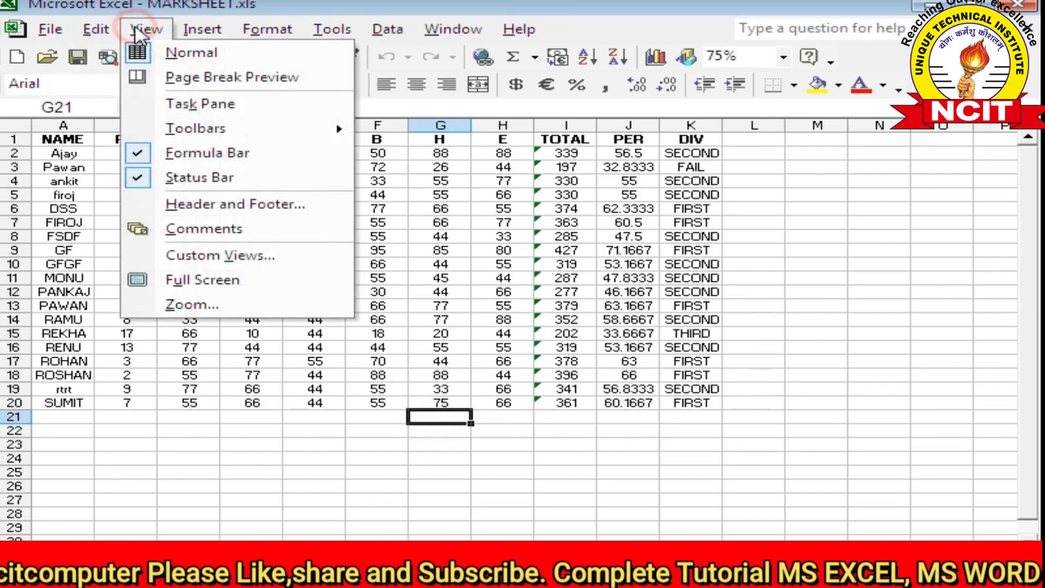
pyautogui.click(200, 77)
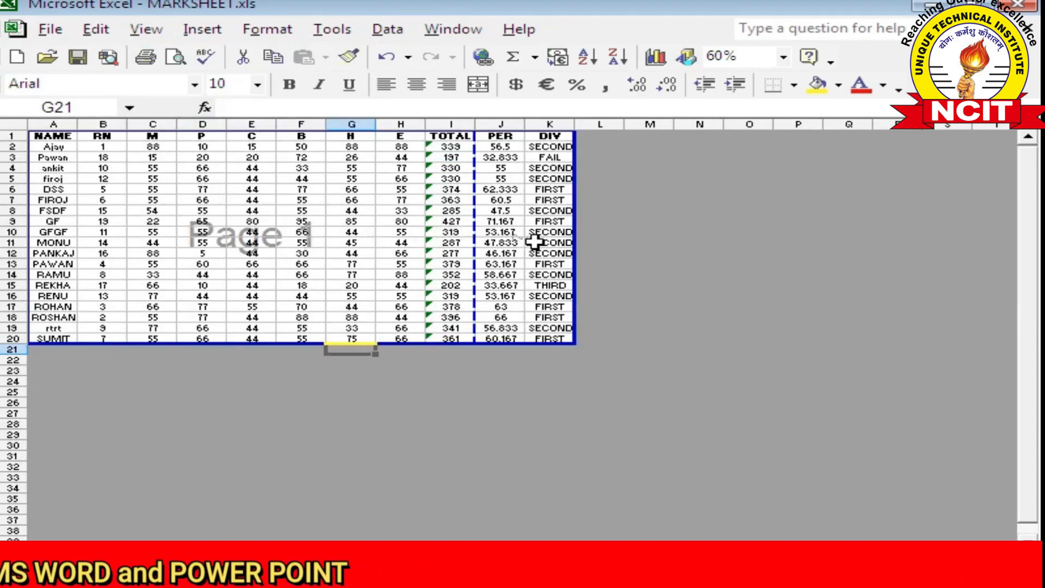
# Type test entries 'fgf' in C24 and 'dfgdg' in C28
pyautogui.click(173, 381)
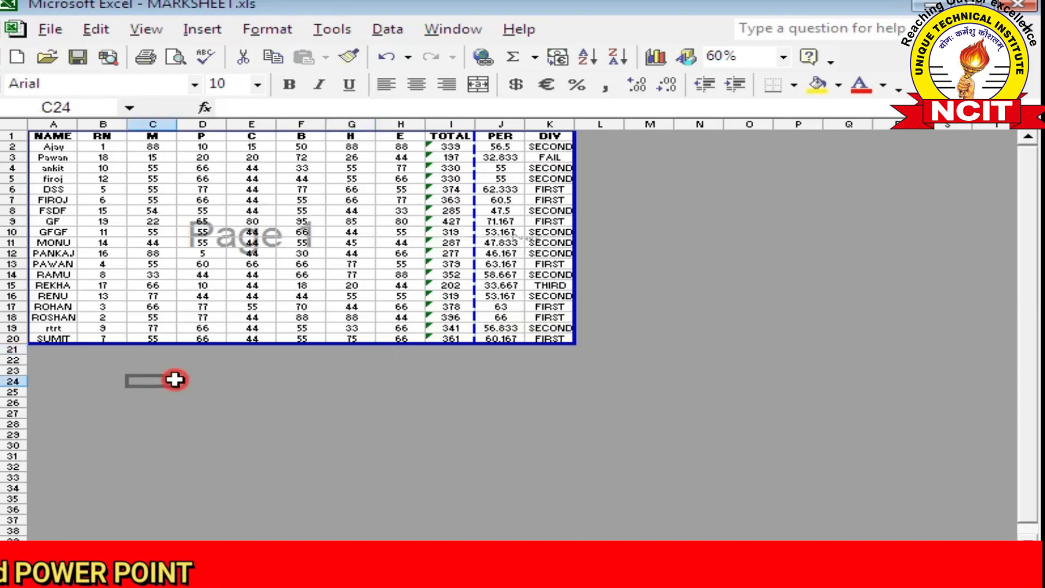
pyautogui.write('fgf')
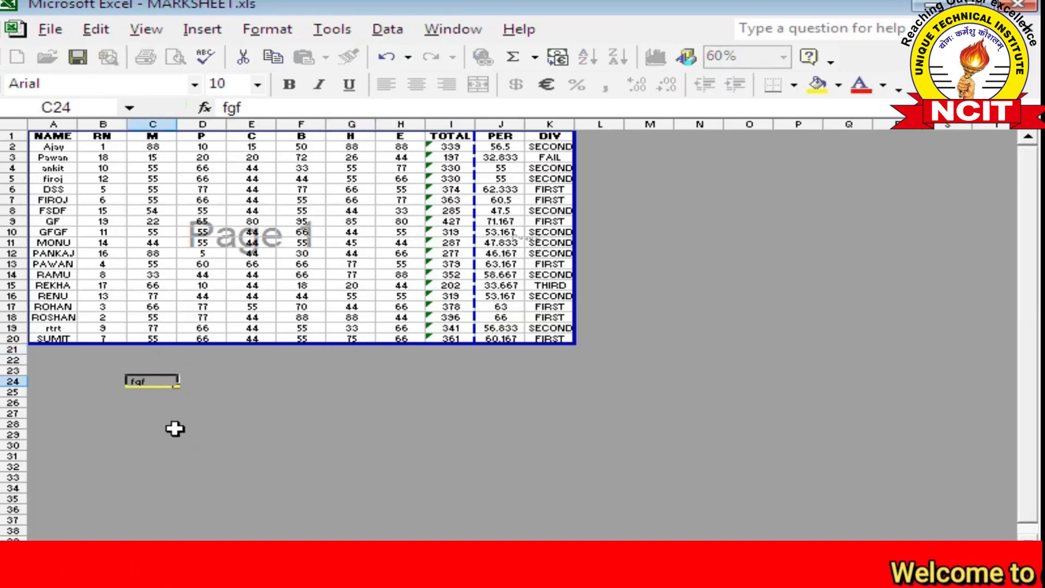
pyautogui.click(182, 423)
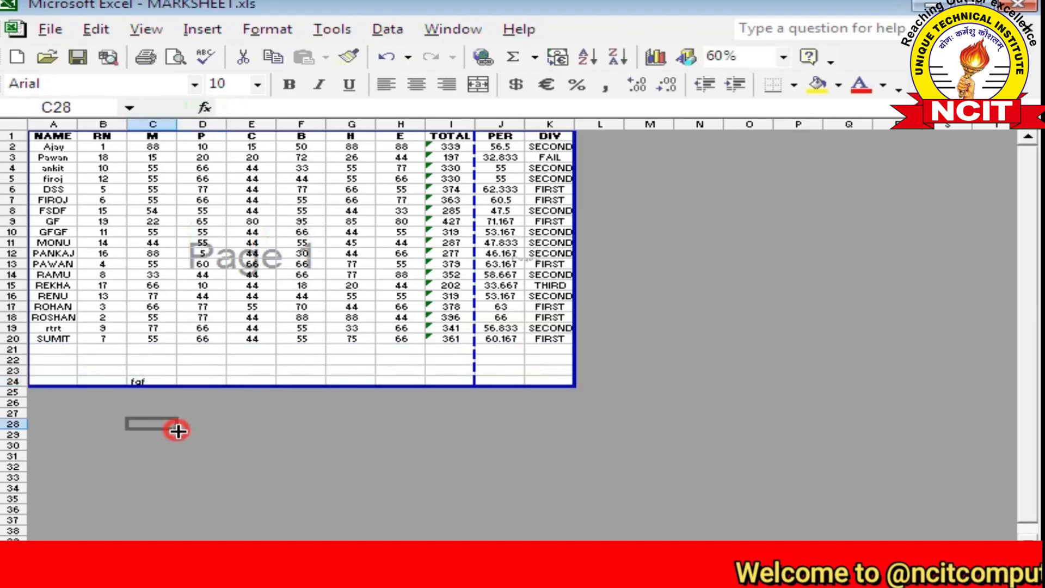
pyautogui.write('dfgdg')
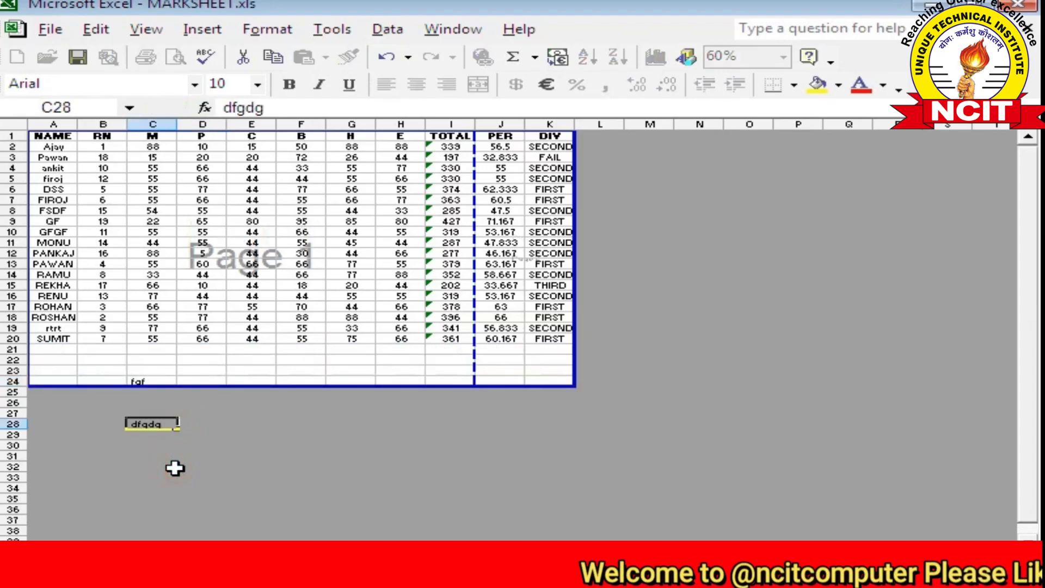
pyautogui.click(175, 467)
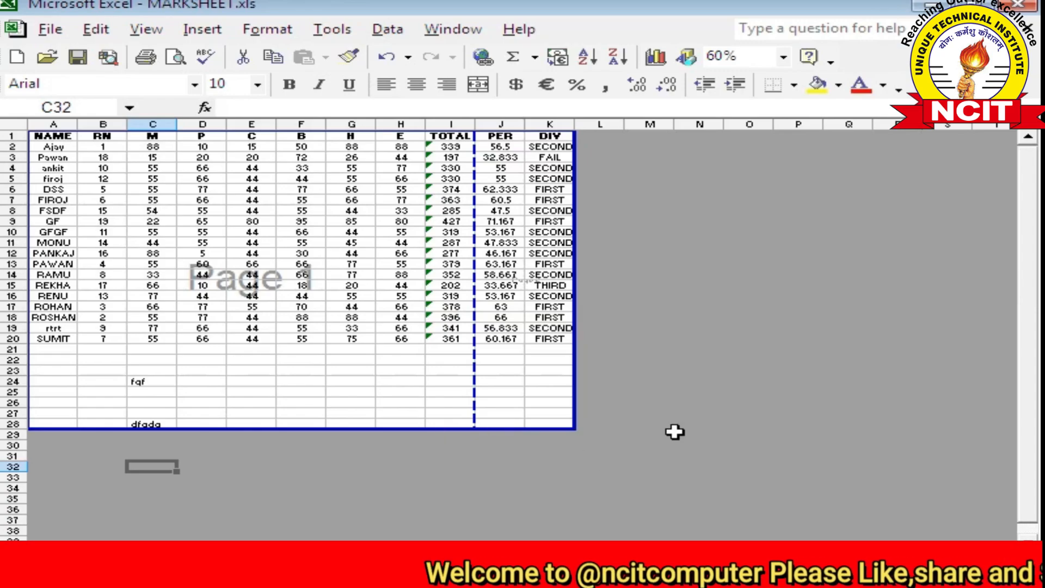
# Add 'ewr' in M18 and 'er' in O17, then select the page 1 block to review the print area
pyautogui.click(642, 316)
pyautogui.write('ewr')
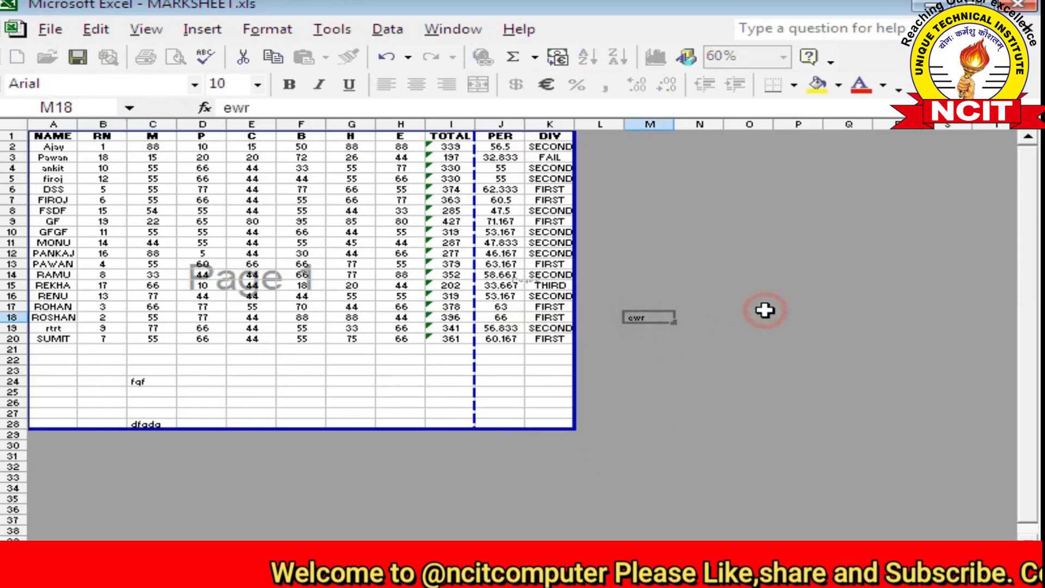
pyautogui.click(765, 311)
pyautogui.click(779, 315)
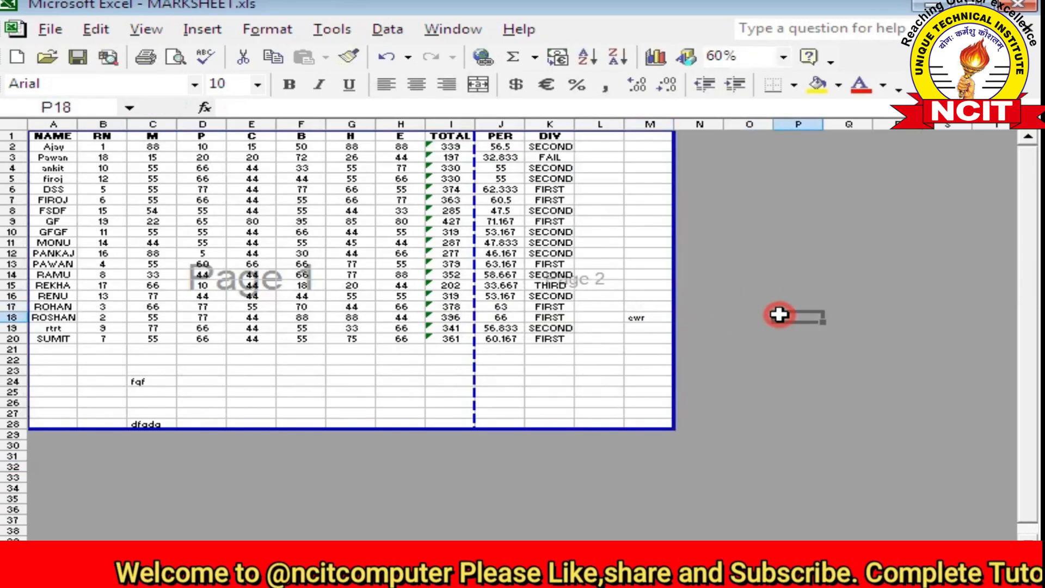
pyautogui.click(761, 308)
pyautogui.write('er')
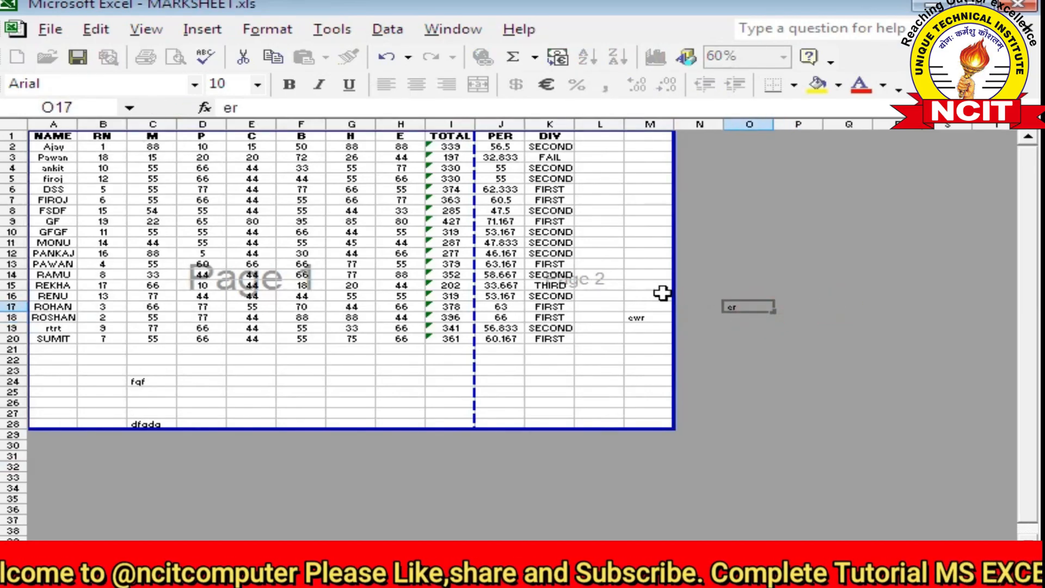
pyautogui.press('Tab')
pyautogui.press('Tab')
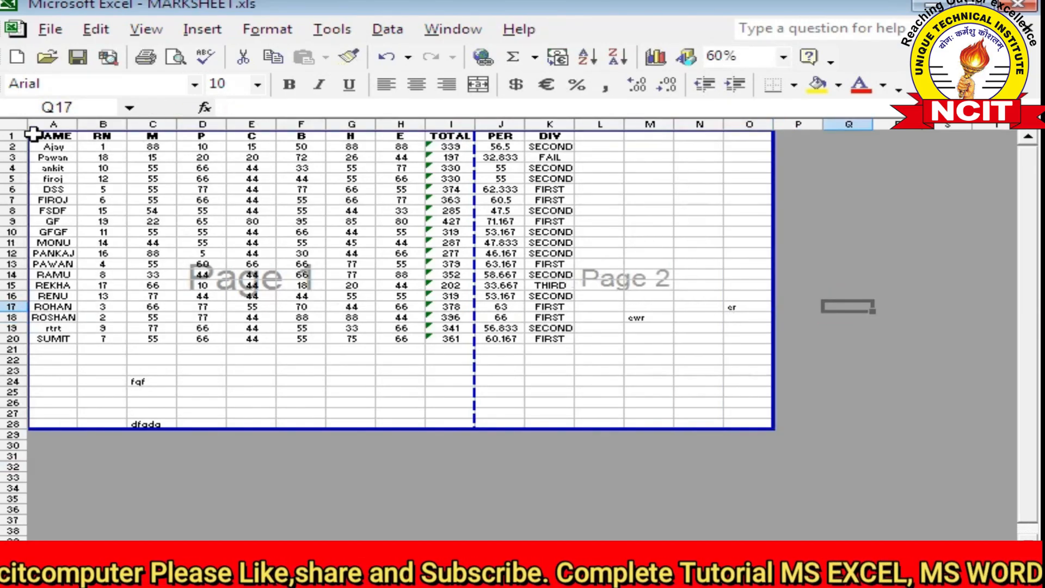
pyautogui.moveTo(35, 133); pyautogui.dragTo(448, 424)
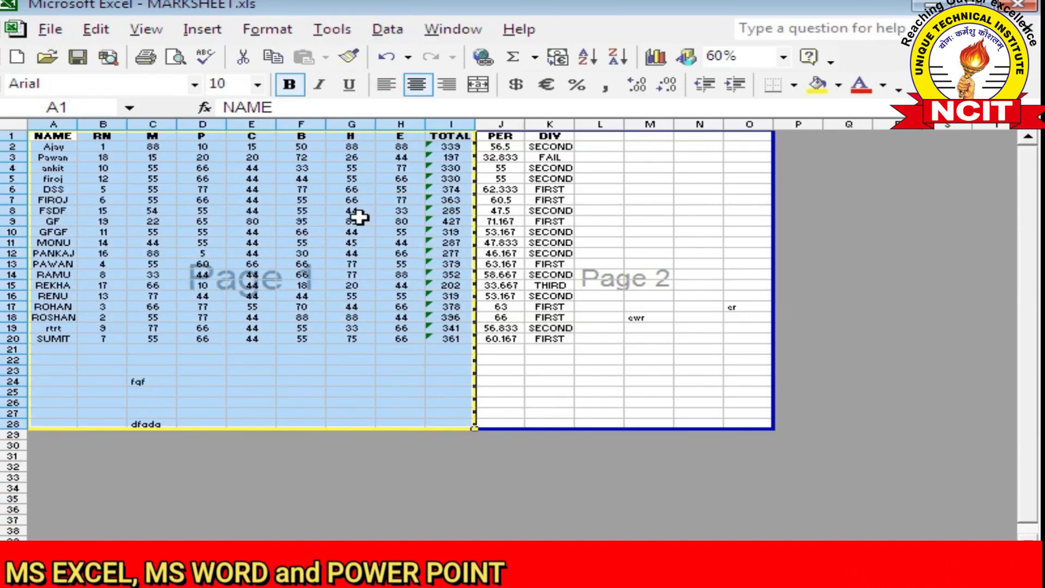
pyautogui.click(547, 374)
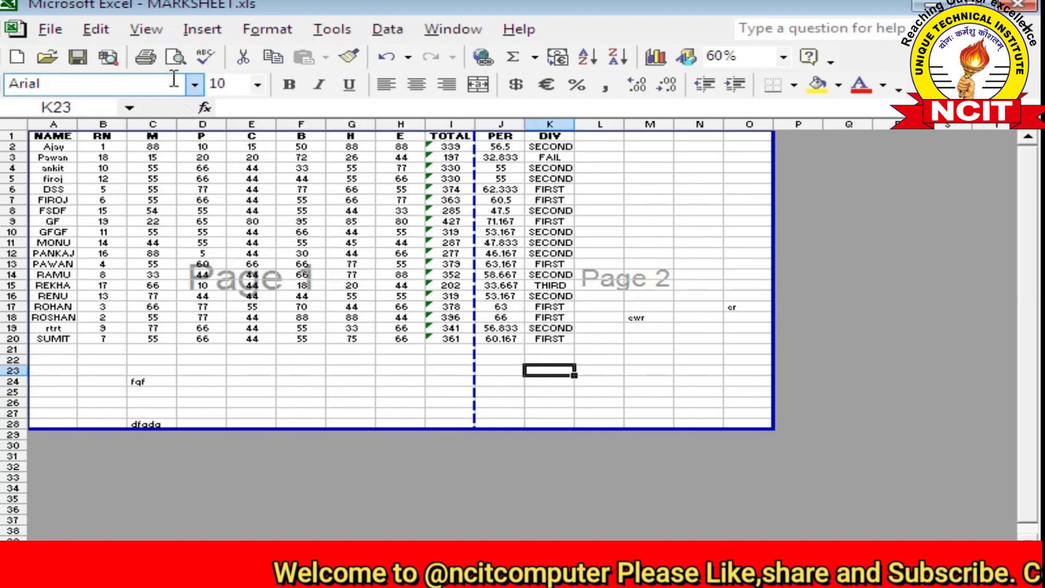
pyautogui.click(146, 30)
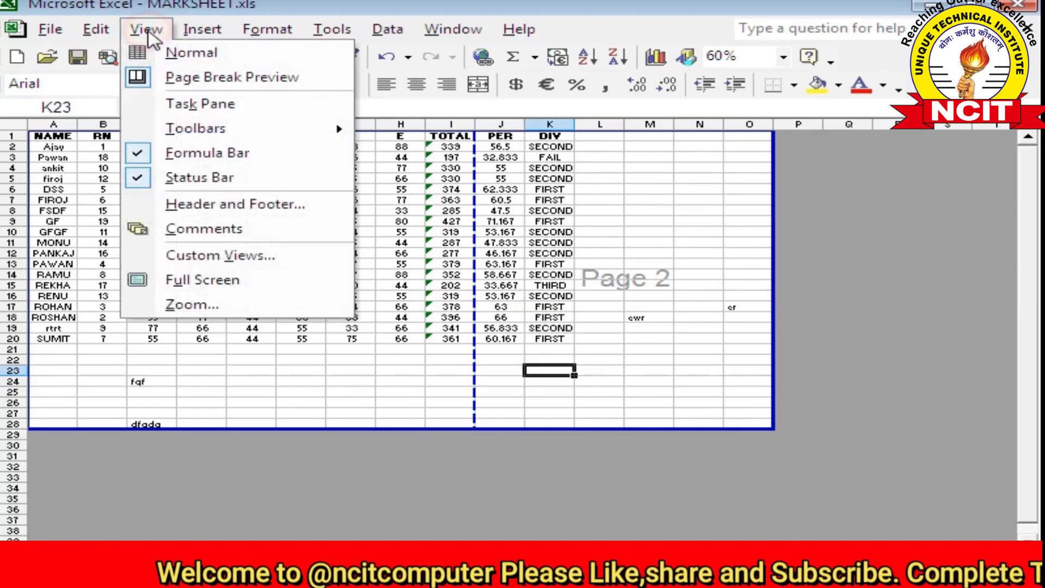
# Return to Normal view and scroll the sheet to check the page break
pyautogui.click(164, 54)
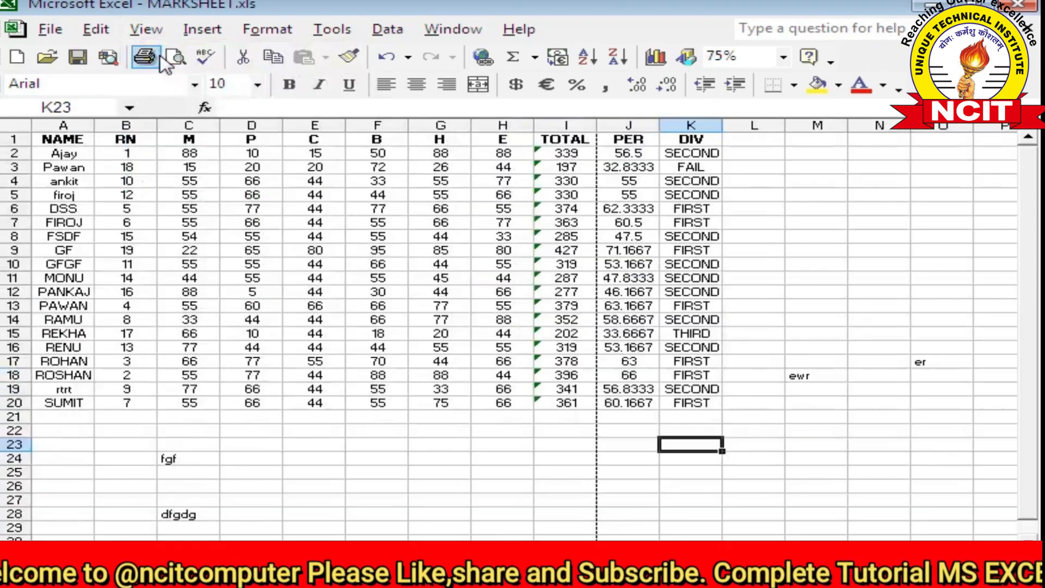
pyautogui.scroll(-6, 216, 291)
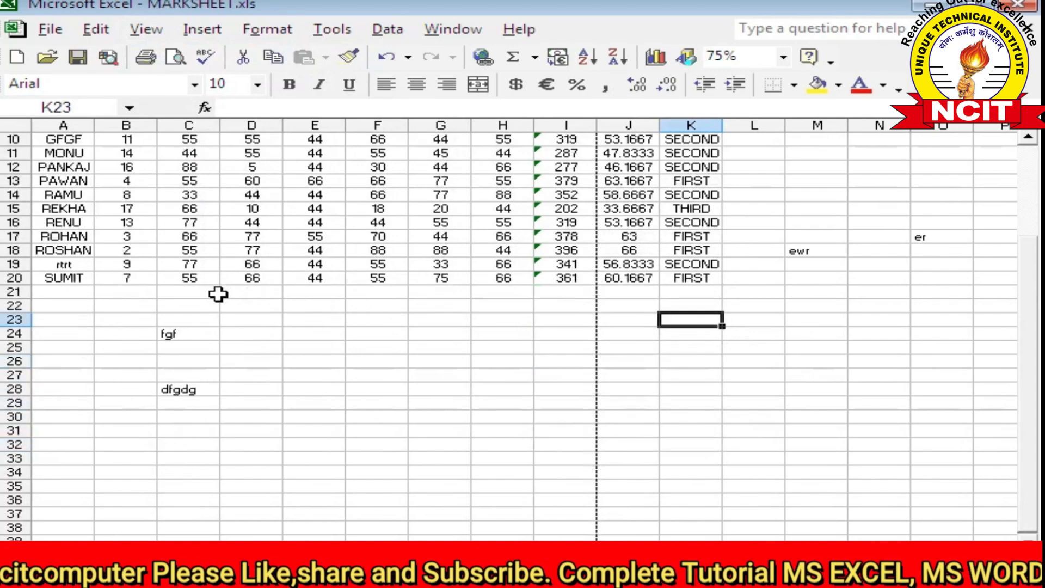
pyautogui.scroll(6, 220, 299)
pyautogui.scroll(-11, 525, 306)
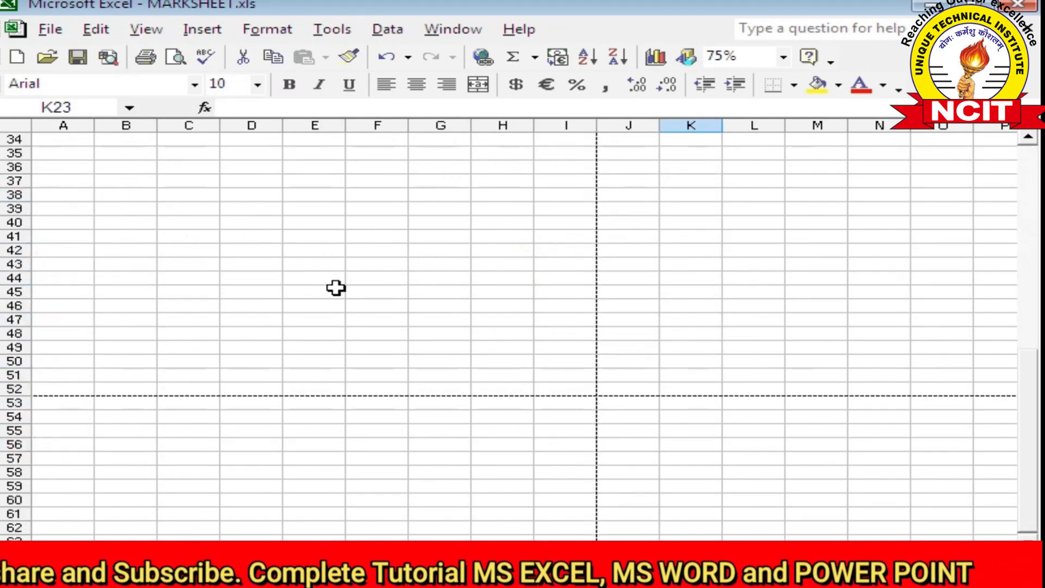
pyautogui.scroll(-3, 336, 288)
pyautogui.scroll(8, 341, 278)
# Switch to Page Break Preview and back to Normal view, then select cell E7
pyautogui.click(146, 28)
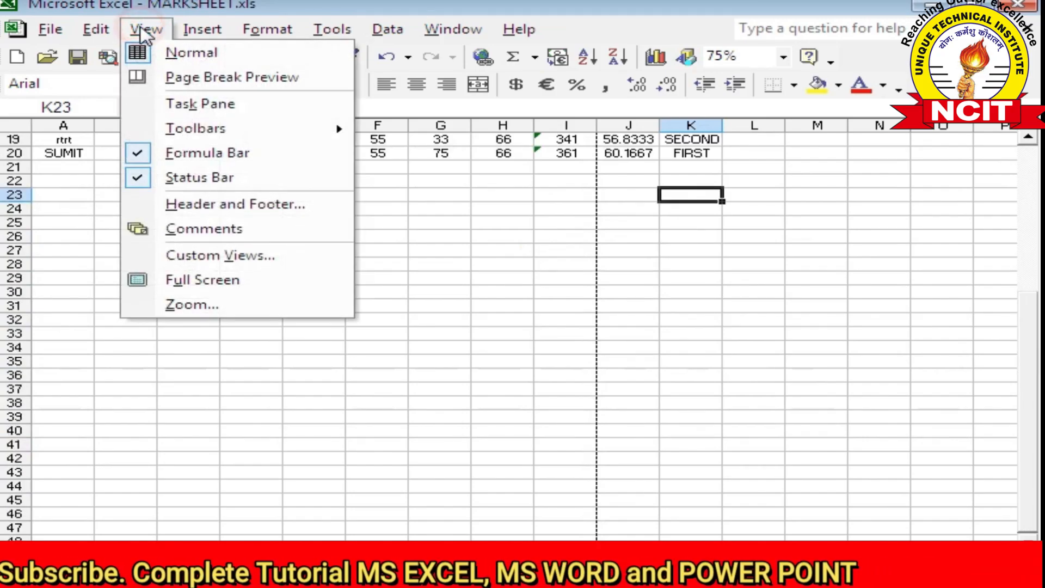
pyautogui.click(169, 79)
pyautogui.scroll(6, 273, 246)
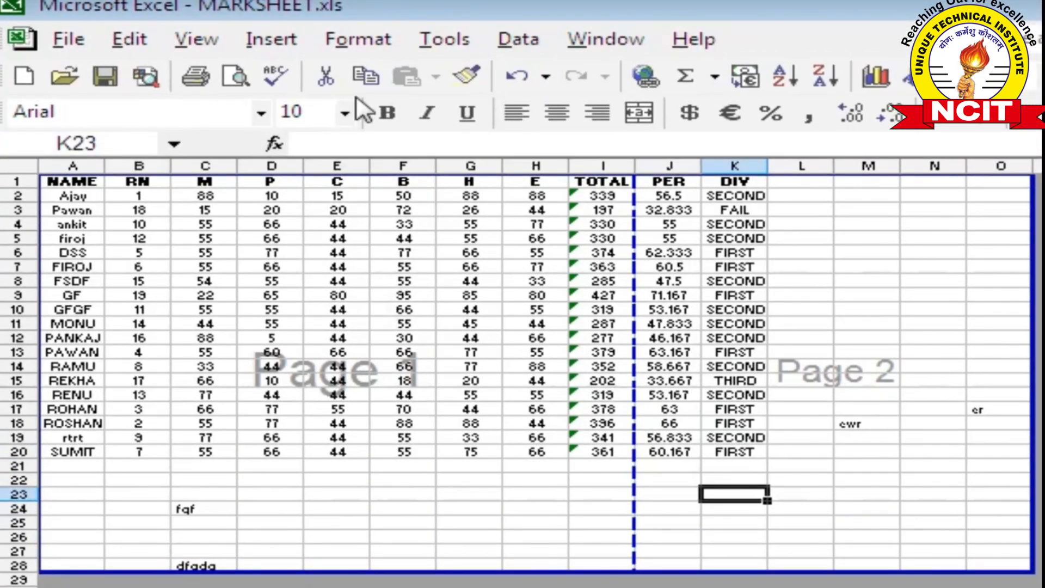
pyautogui.click(196, 39)
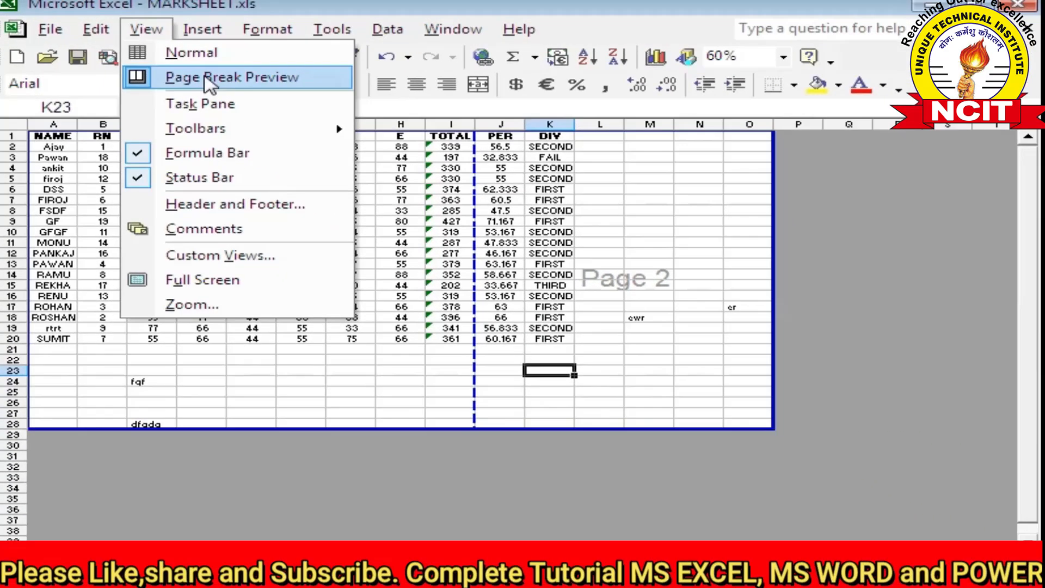
pyautogui.click(204, 55)
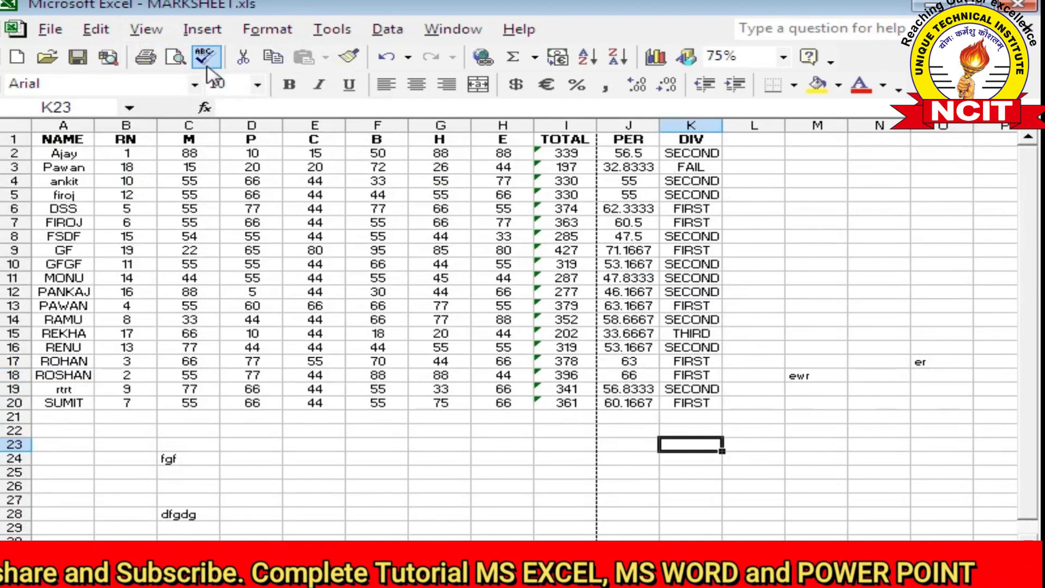
pyautogui.click(296, 222)
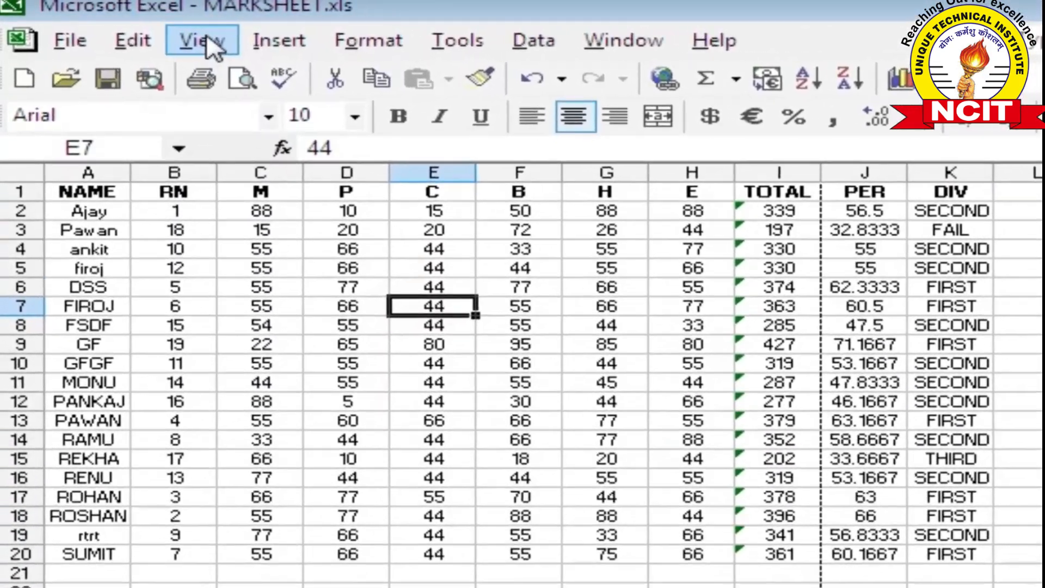
pyautogui.click(207, 40)
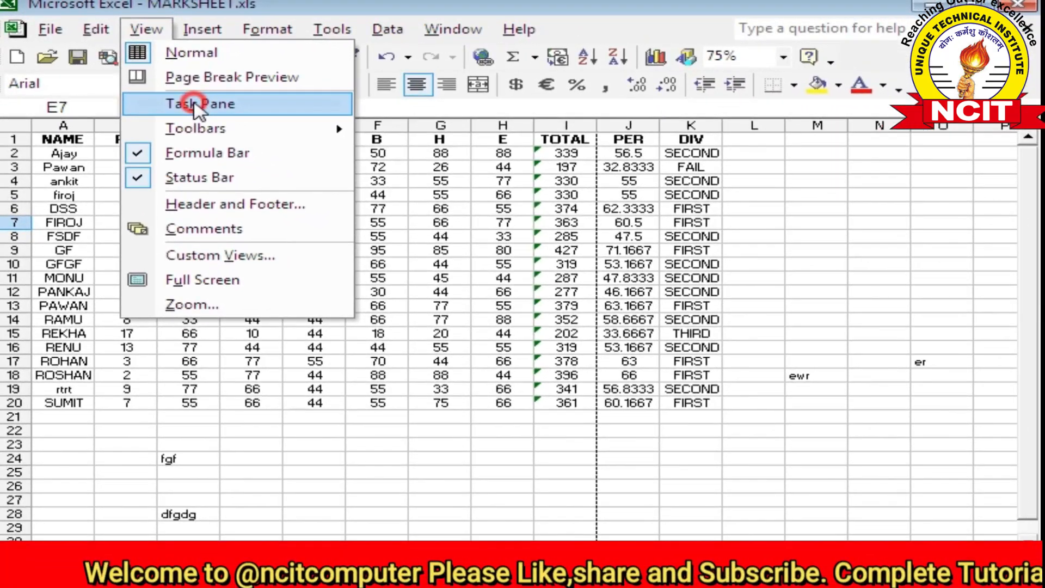
# Hide the task pane, then show the New Workbook options pane
pyautogui.click(266, 156)
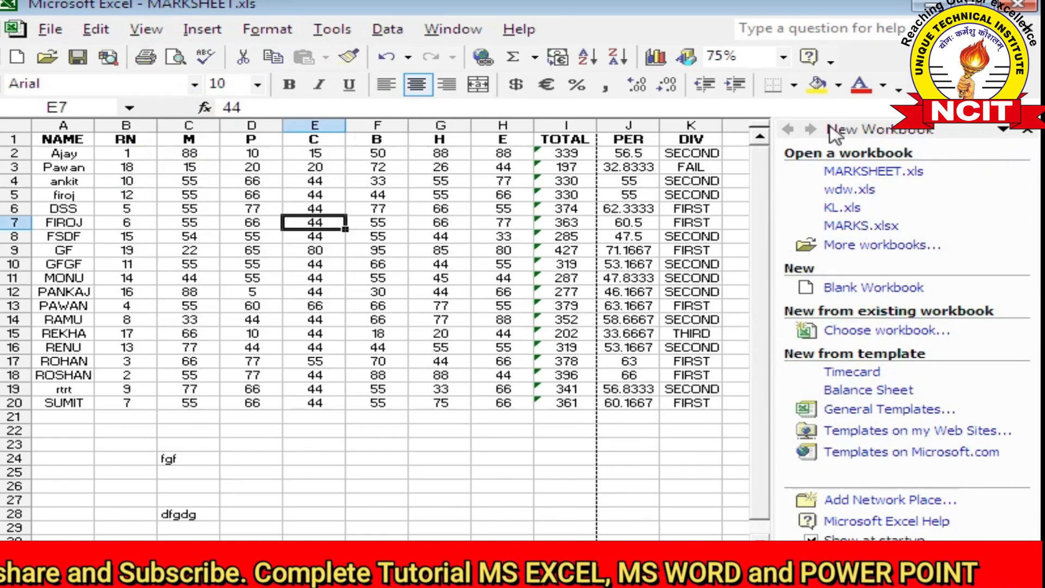
pyautogui.click(142, 29)
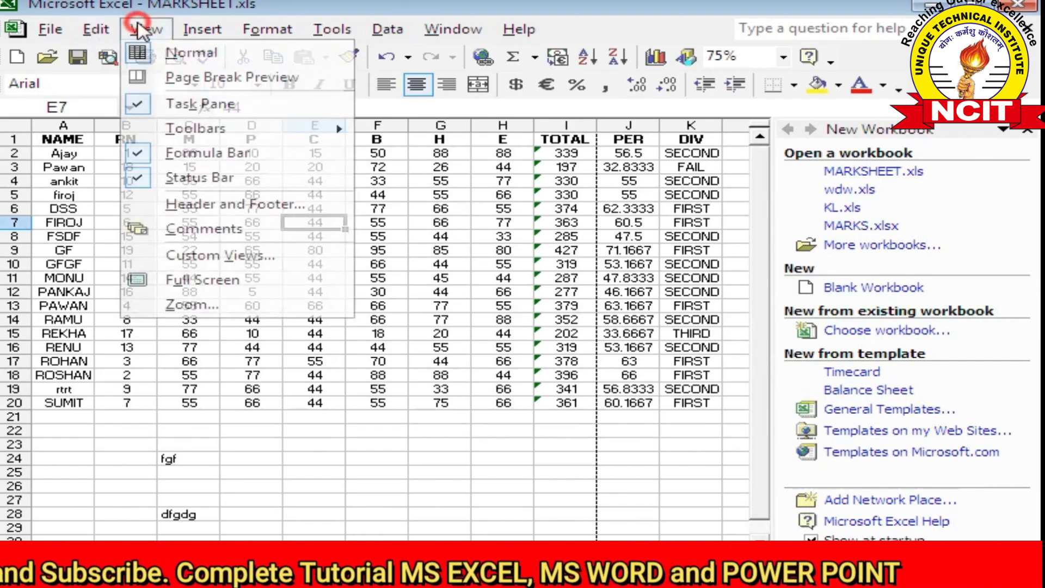
pyautogui.click(180, 104)
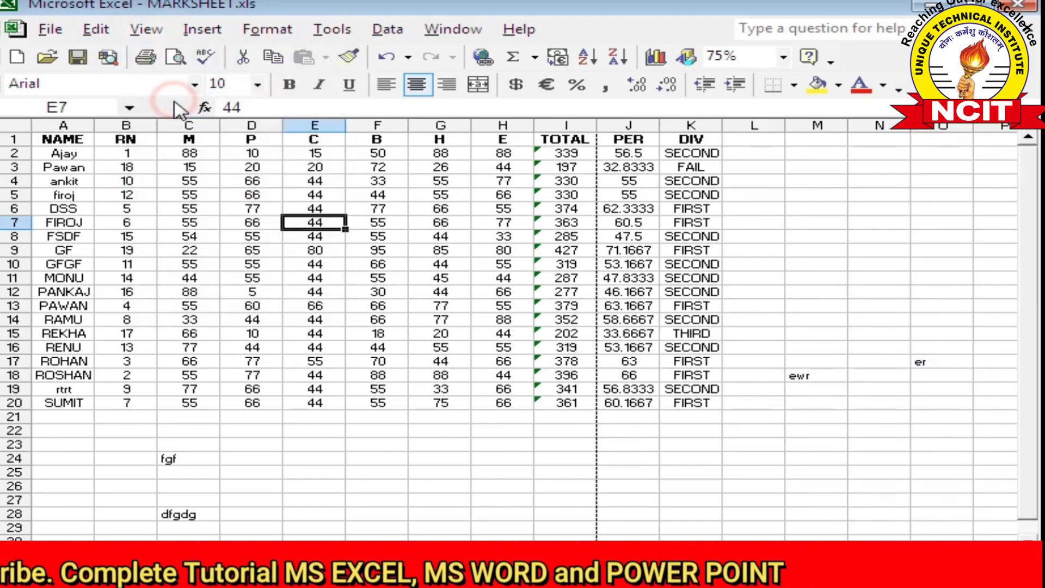
pyautogui.click(50, 30)
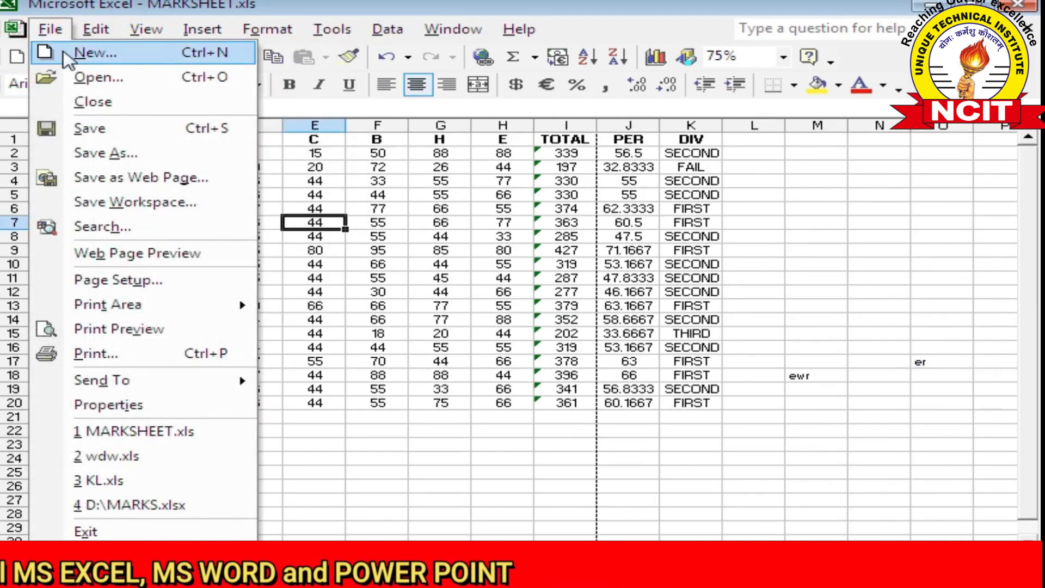
pyautogui.click(87, 52)
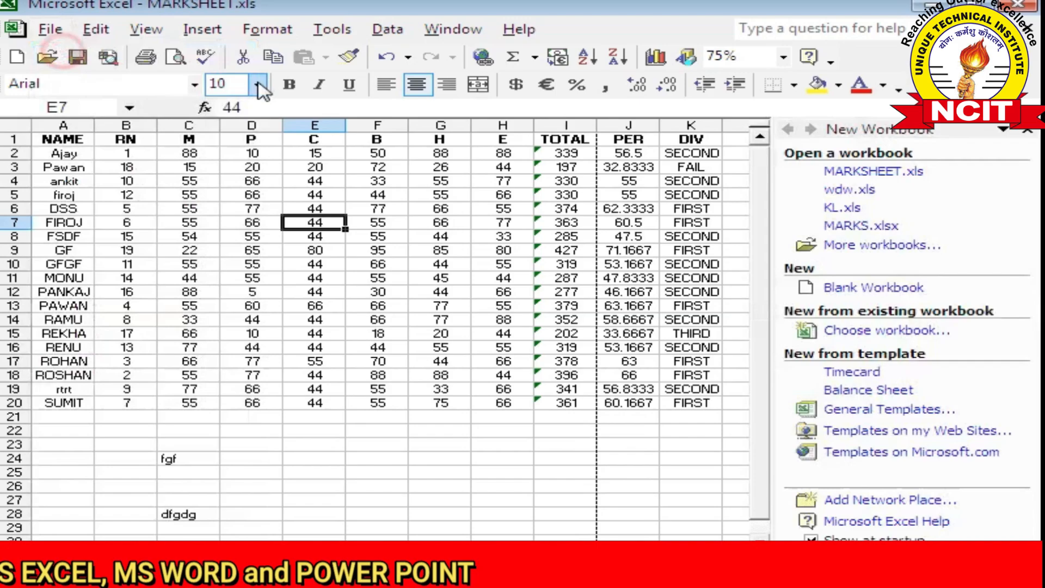
# Open the Basic Search pane with File > Search
pyautogui.click(144, 30)
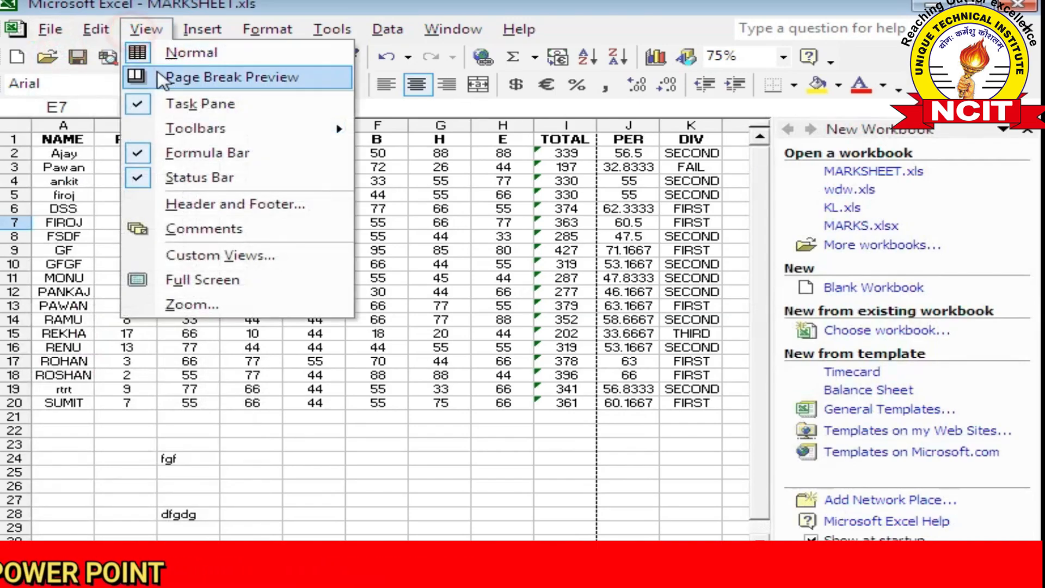
pyautogui.click(64, 31)
pyautogui.click(93, 227)
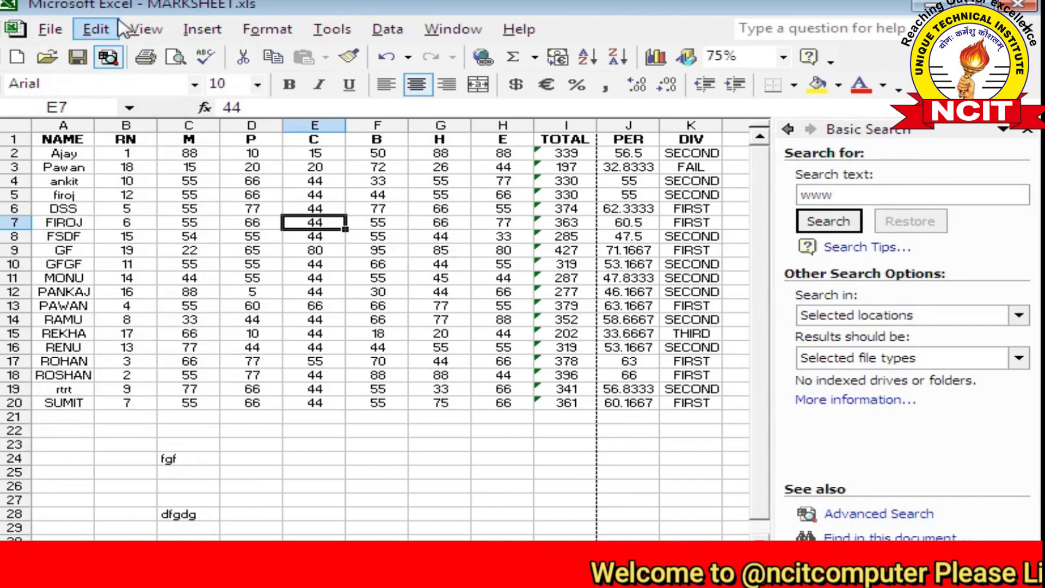
# Hide the Basic Search pane and show the empty Office Clipboard pane, opening its pane list
pyautogui.click(146, 30)
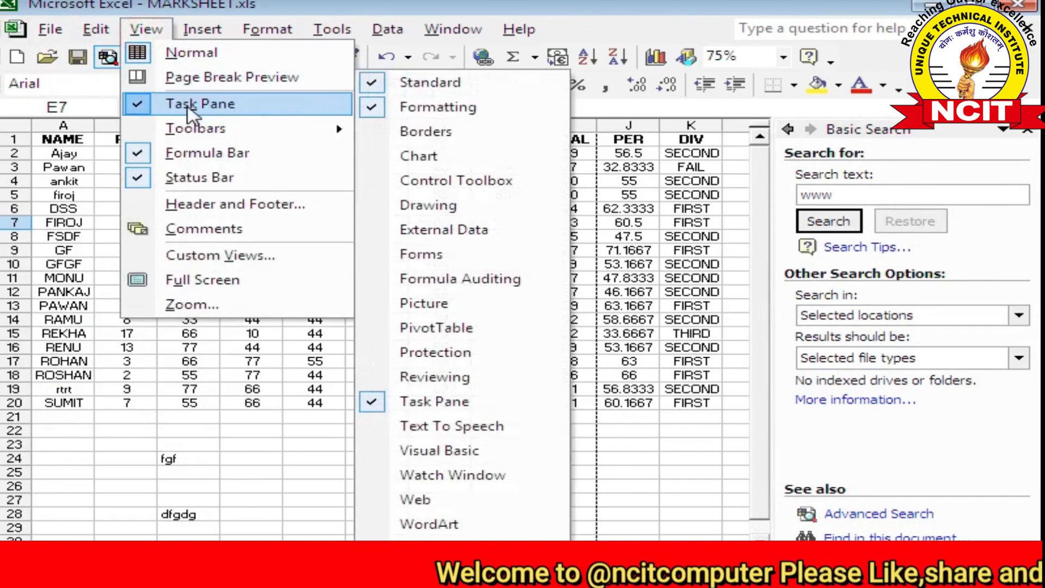
pyautogui.click(185, 104)
pyautogui.click(97, 30)
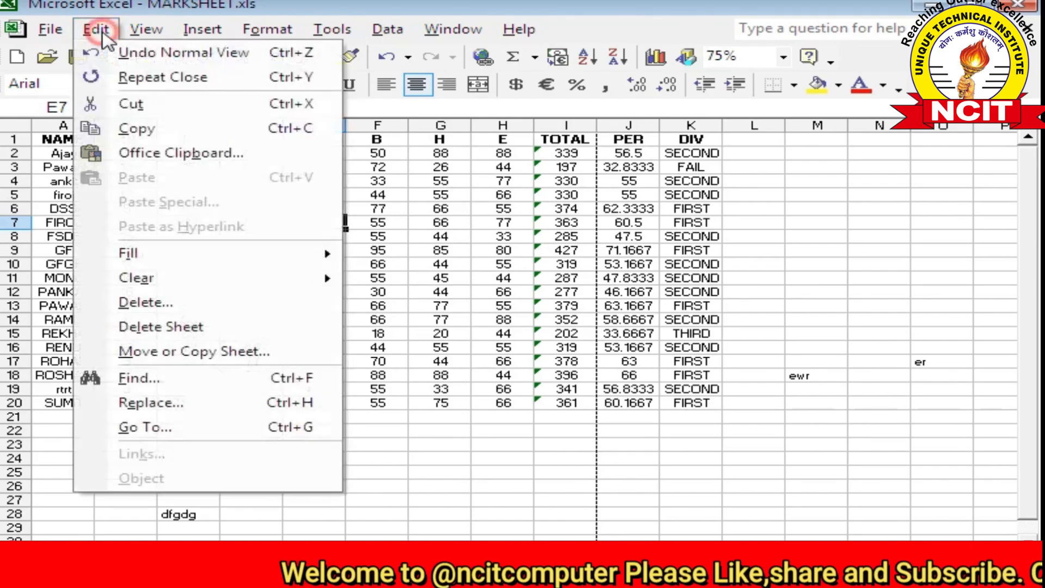
pyautogui.click(159, 158)
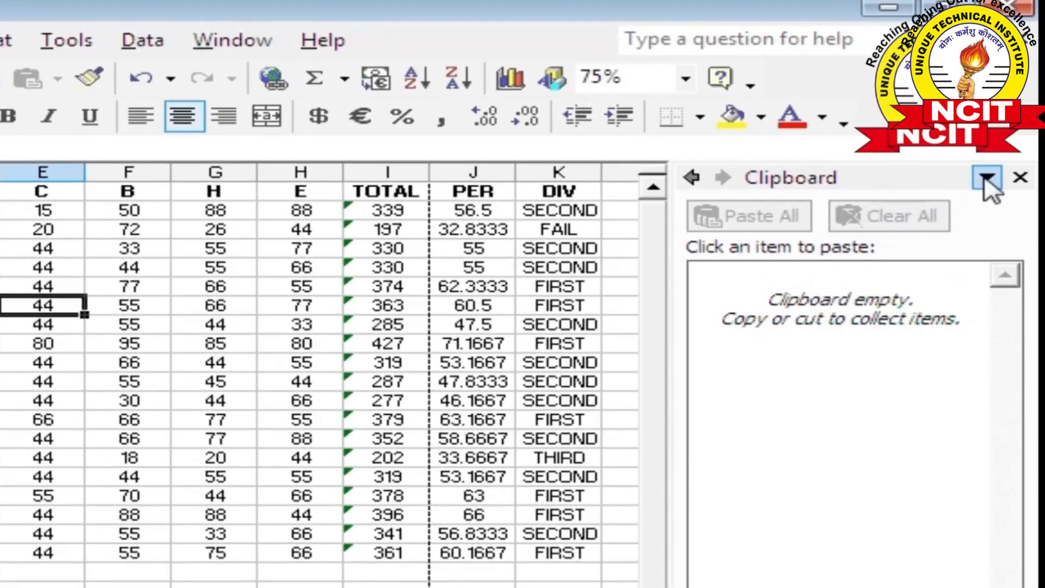
pyautogui.click(987, 179)
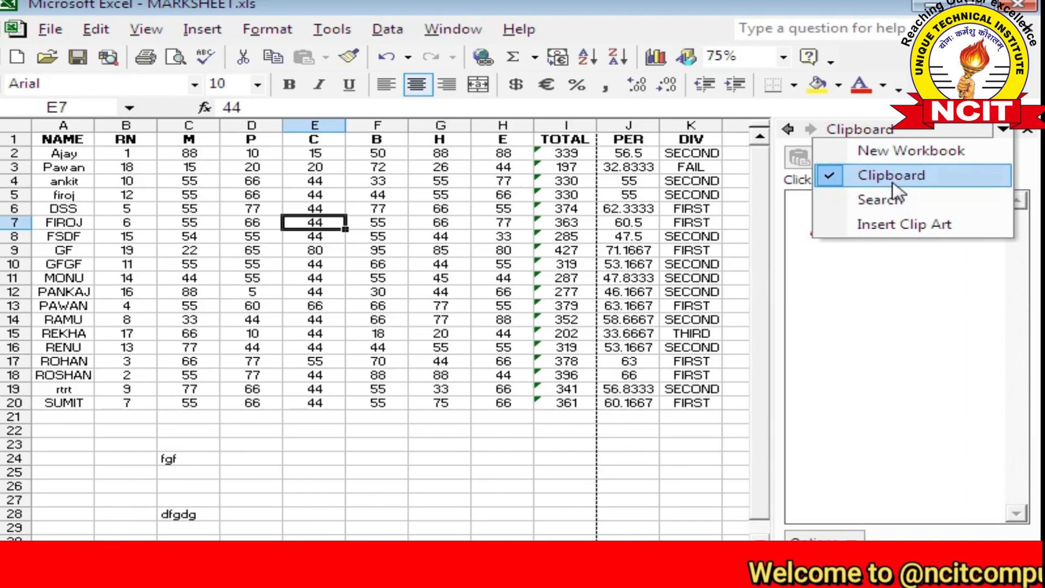
# Switch the task pane to Insert Clip Art and search all clip art, scrolling the results
pyautogui.click(895, 226)
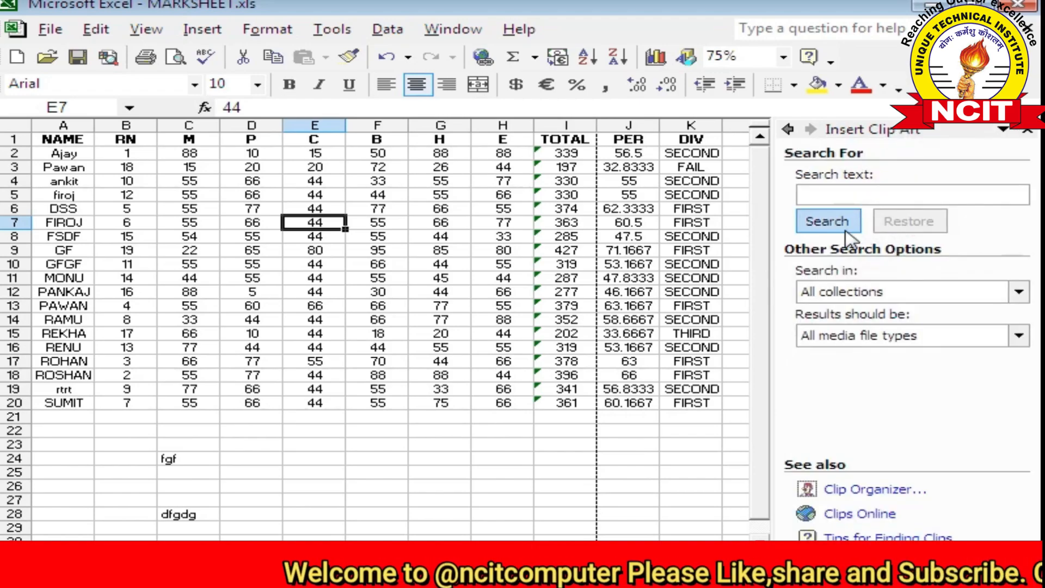
pyautogui.click(828, 221)
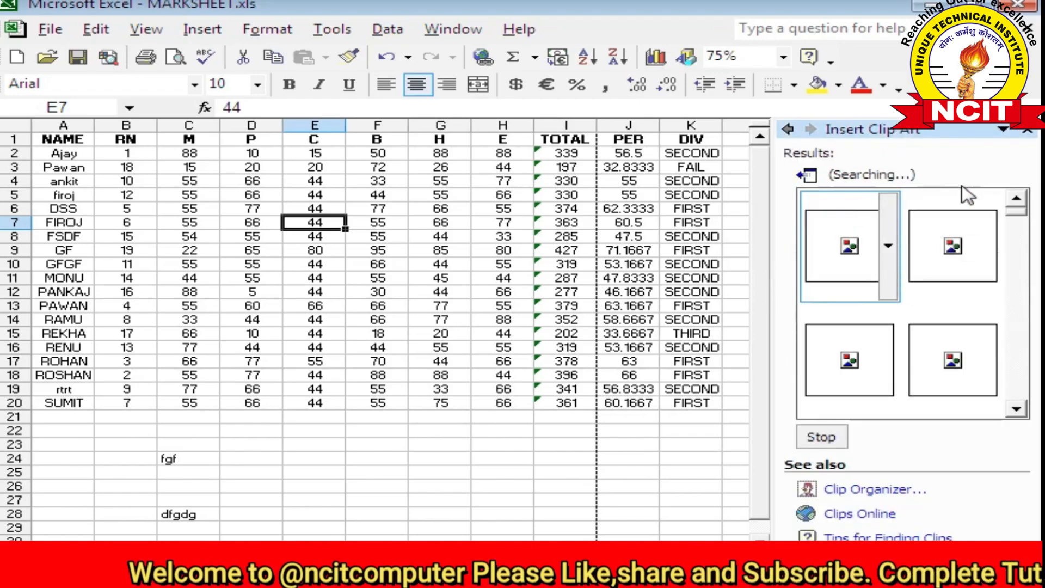
pyautogui.click(1017, 410)
pyautogui.click(1017, 409)
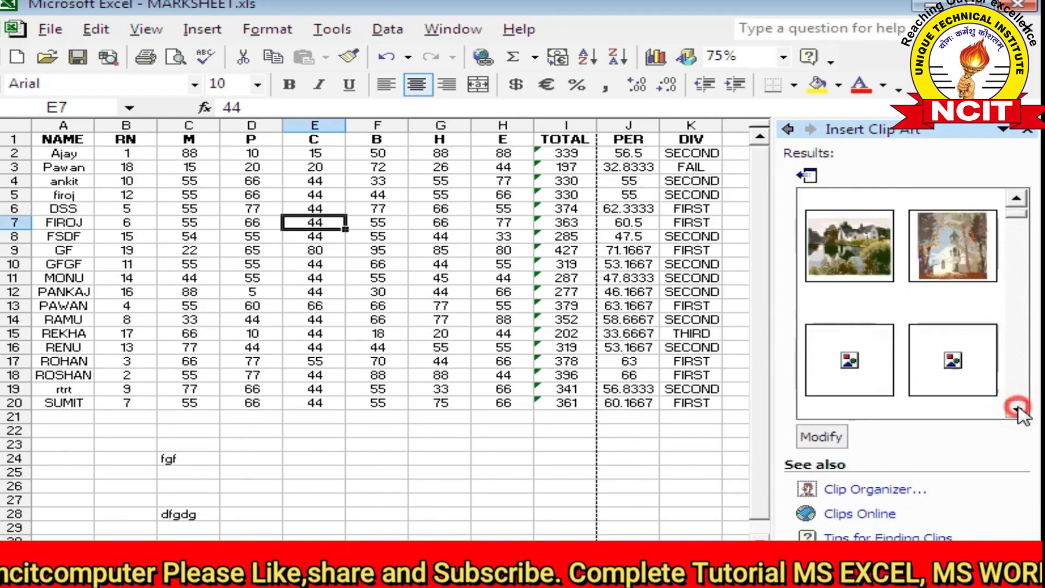
pyautogui.click(1017, 409)
pyautogui.click(1018, 409)
pyautogui.click(1017, 409)
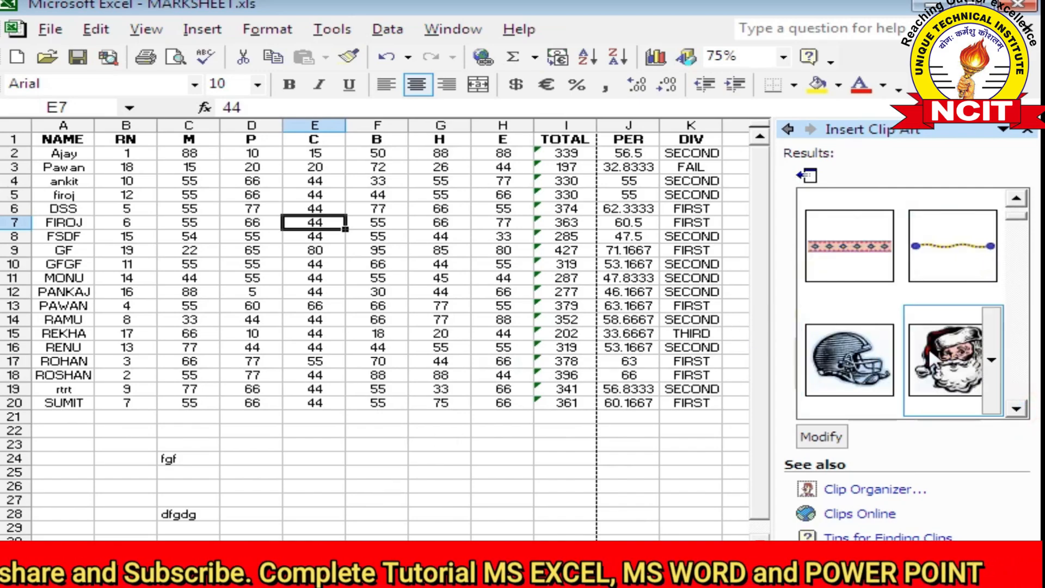
# Insert the Santa Claus clip and drag it below the table, around rows 21–31
pyautogui.click(929, 347)
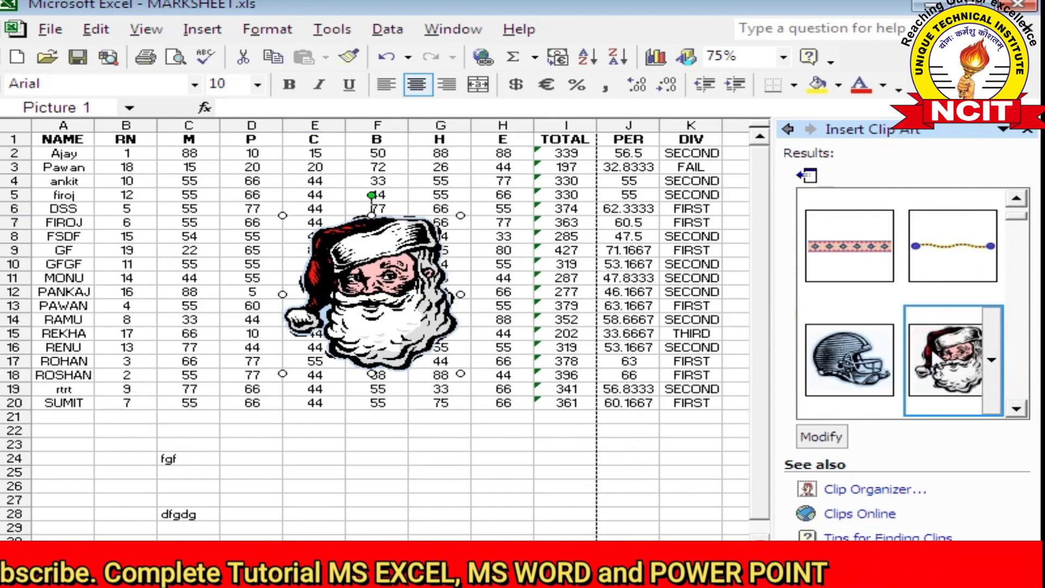
pyautogui.moveTo(382, 312); pyautogui.dragTo(379, 513)
pyautogui.scroll(-1, 419, 396)
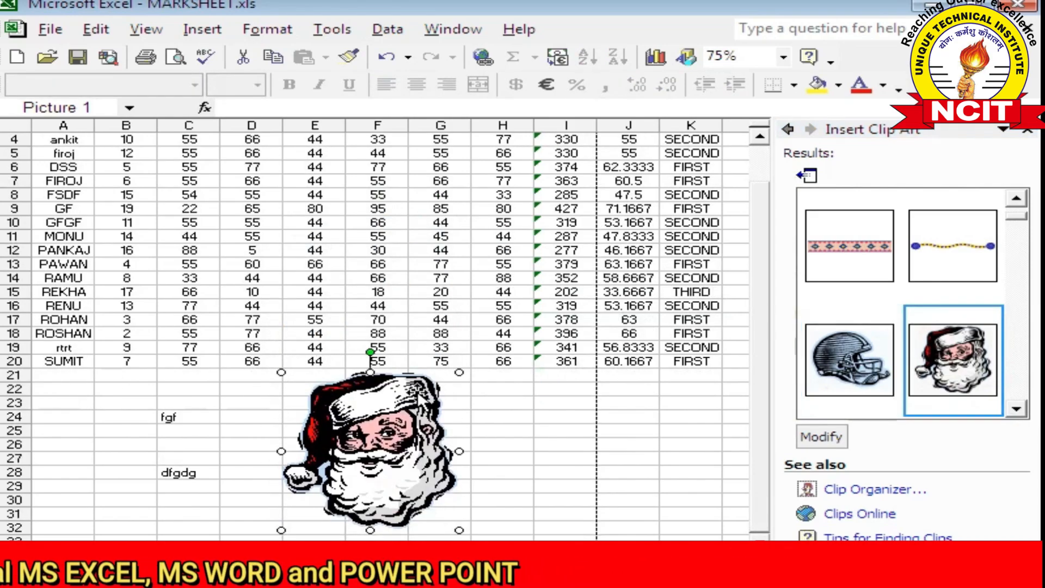
pyautogui.press('Escape')
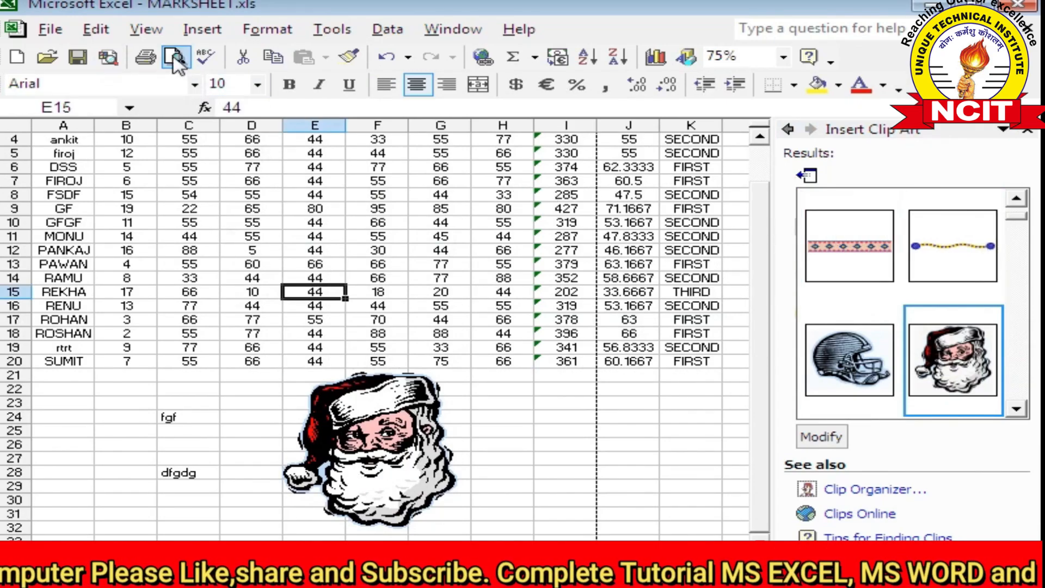
pyautogui.click(144, 29)
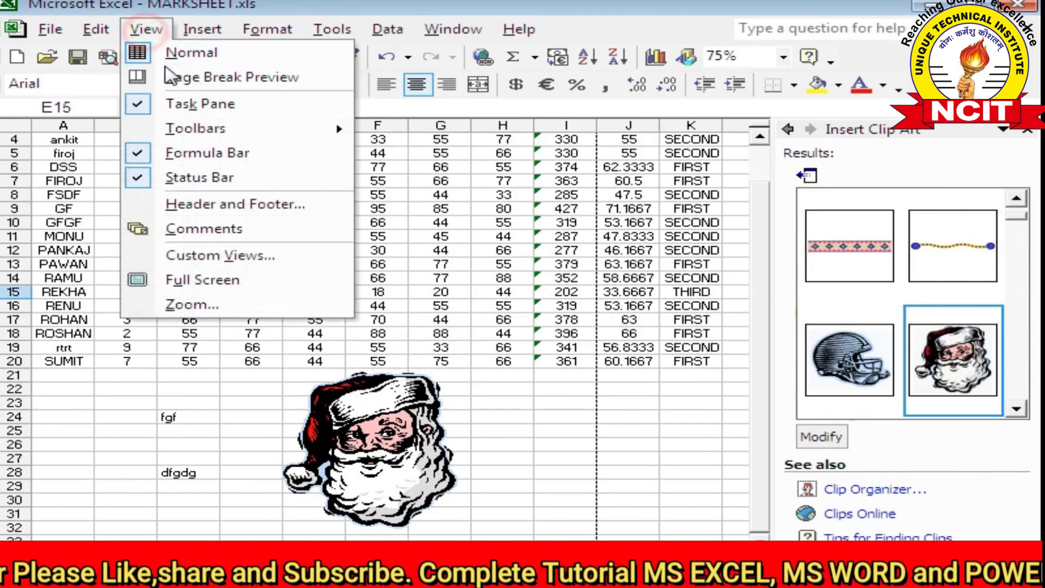
# Hide the Insert Clip Art task pane so the sheet spans the full window width
pyautogui.click(138, 103)
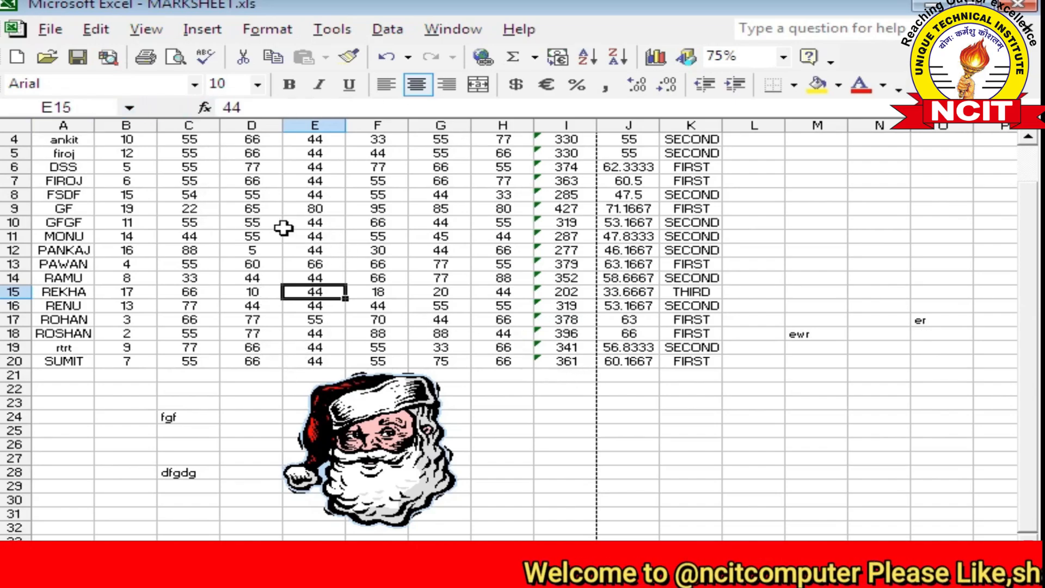
pyautogui.click(132, 32)
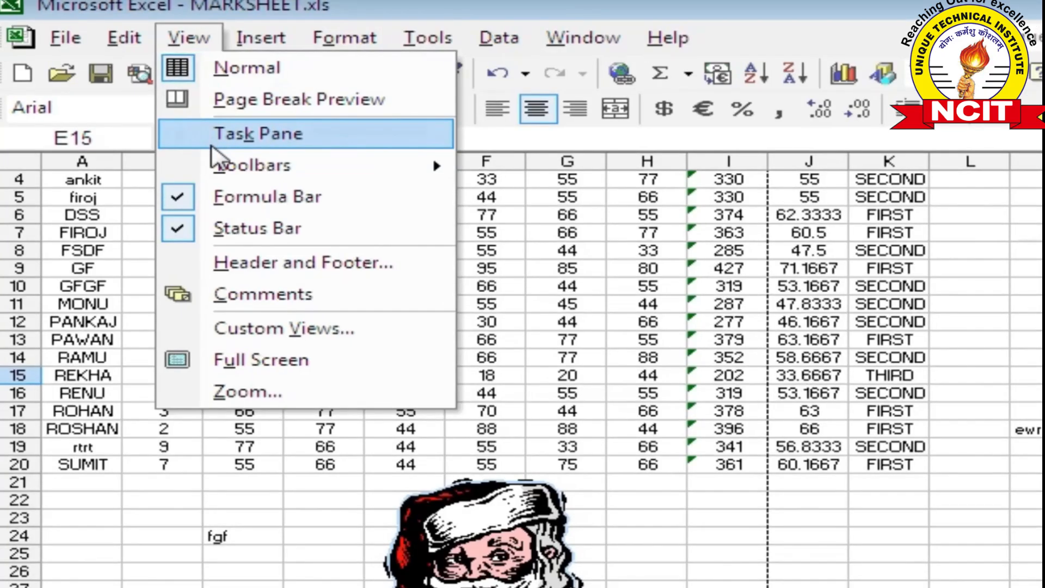
pyautogui.moveTo(210, 159)
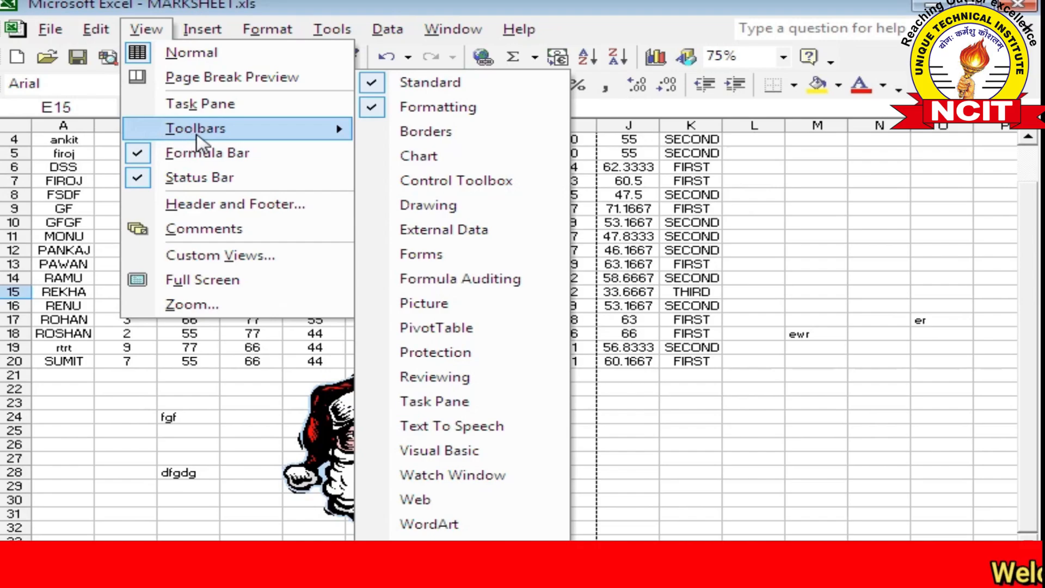
pyautogui.click(378, 109)
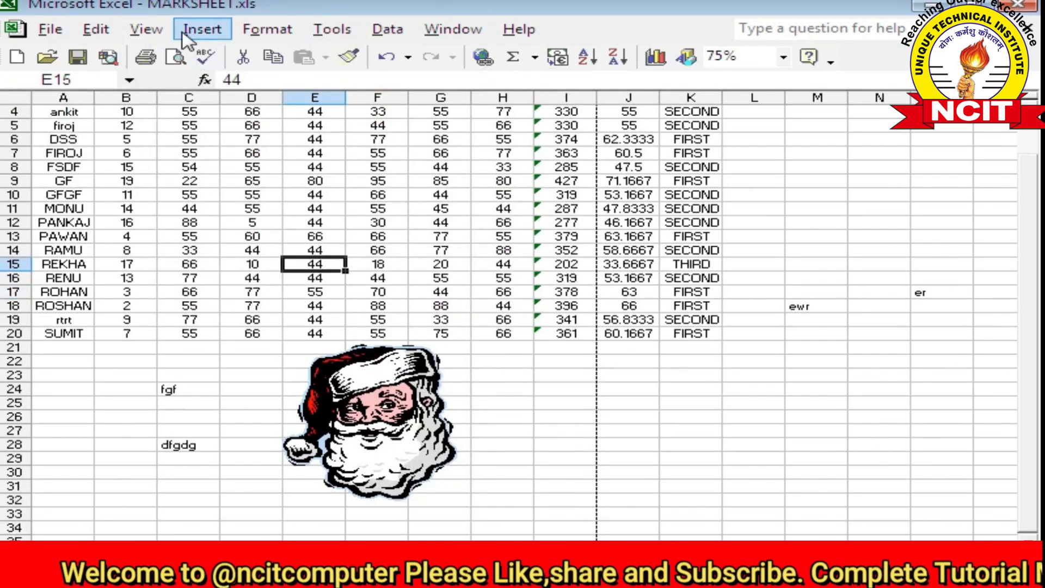
pyautogui.click(147, 30)
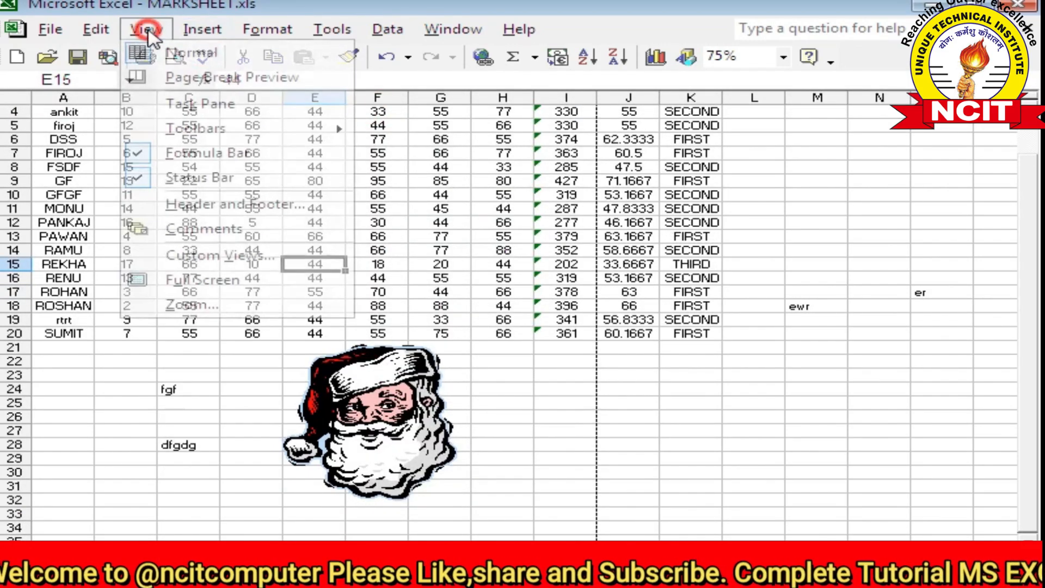
pyautogui.click(174, 128)
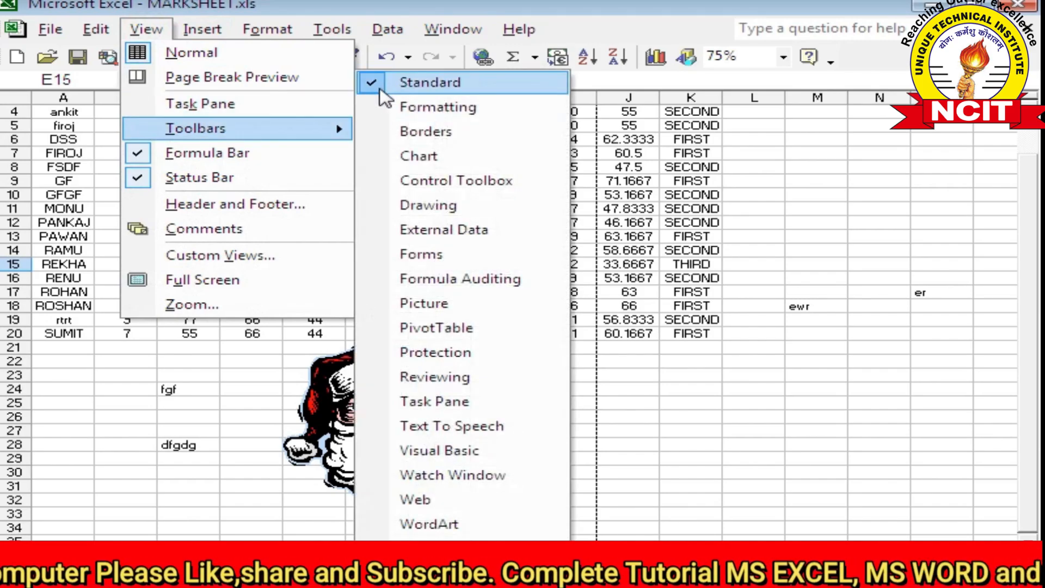
pyautogui.click(396, 111)
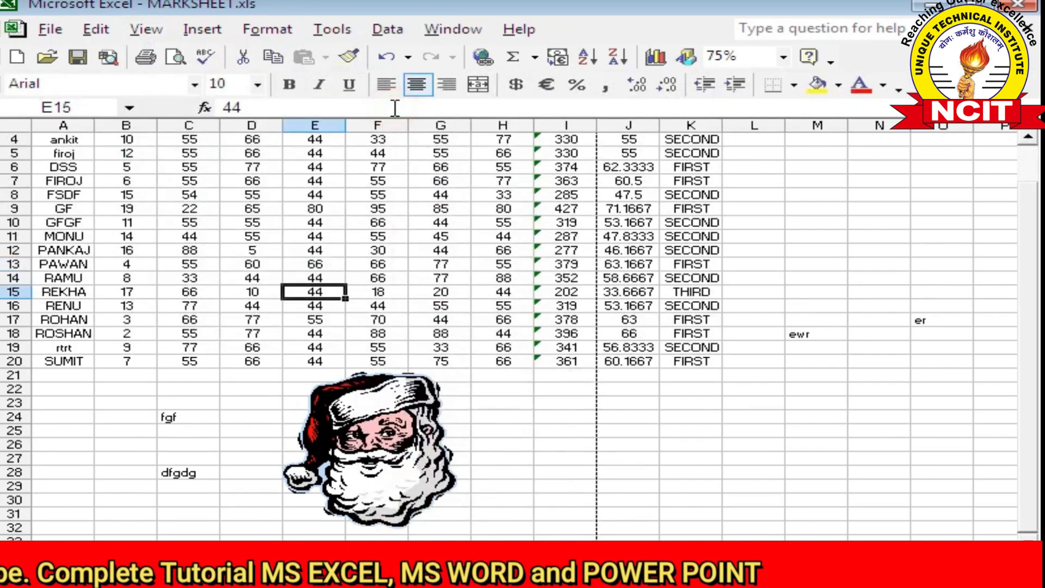
pyautogui.click(148, 30)
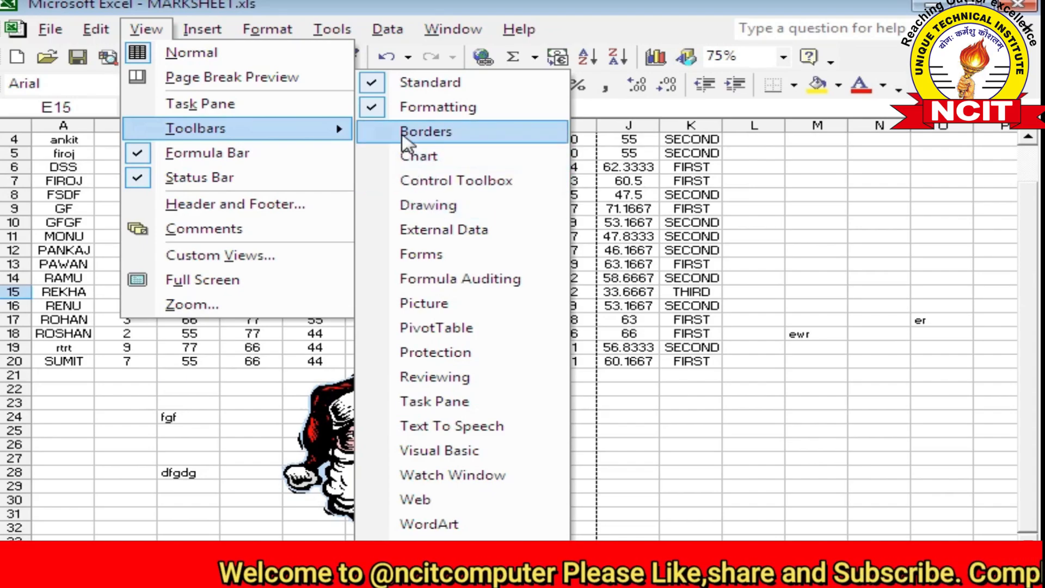
# Turn on the Drawing toolbar and drag it from the top row to a lower docked position
pyautogui.click(426, 207)
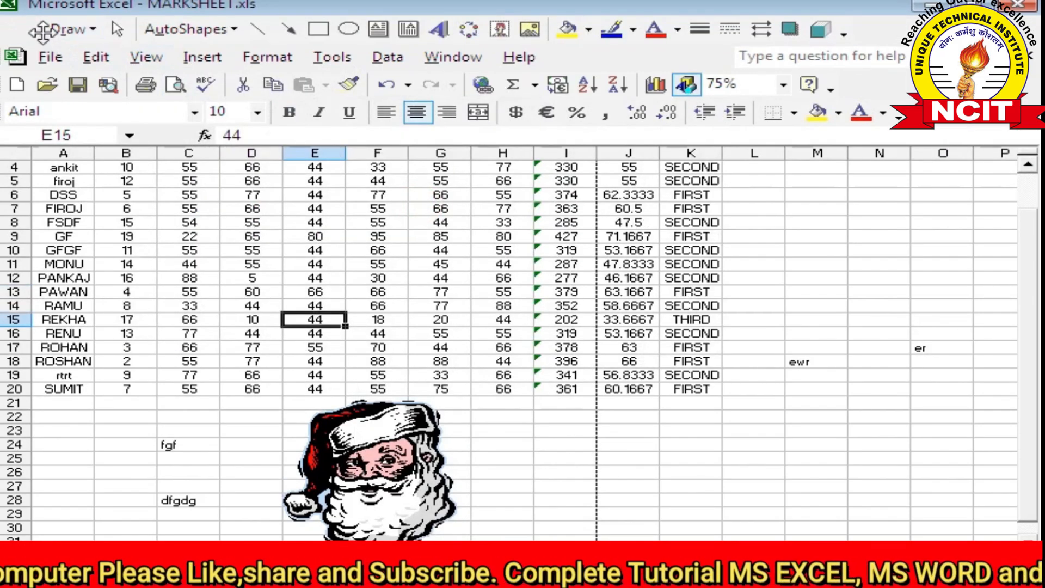
pyautogui.moveTo(41, 29)
pyautogui.mouseDown()
pyautogui.moveTo(62, 139)
pyautogui.moveTo(43, 542)
pyautogui.mouseUp()
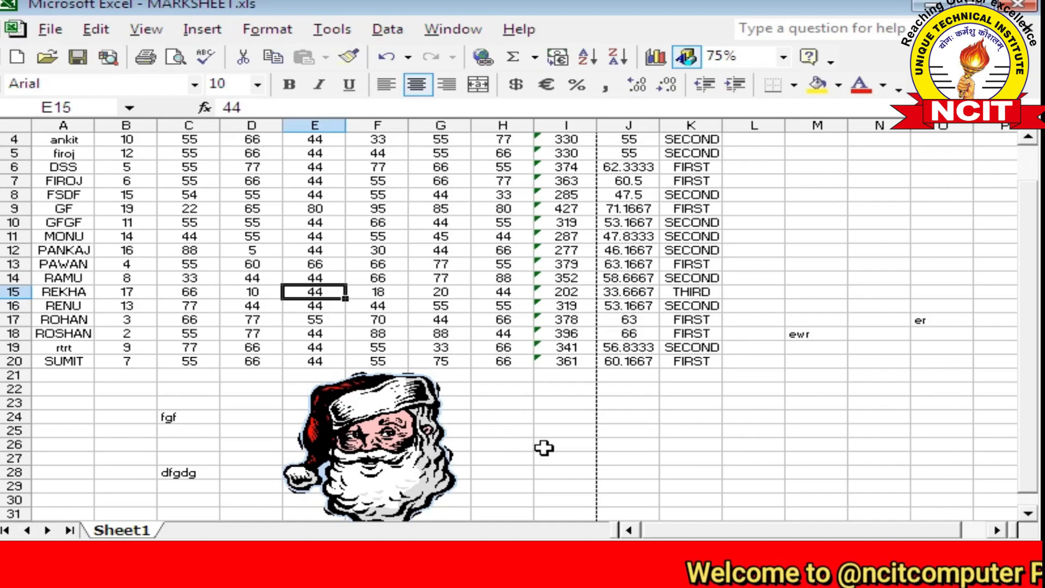
pyautogui.click(503, 431)
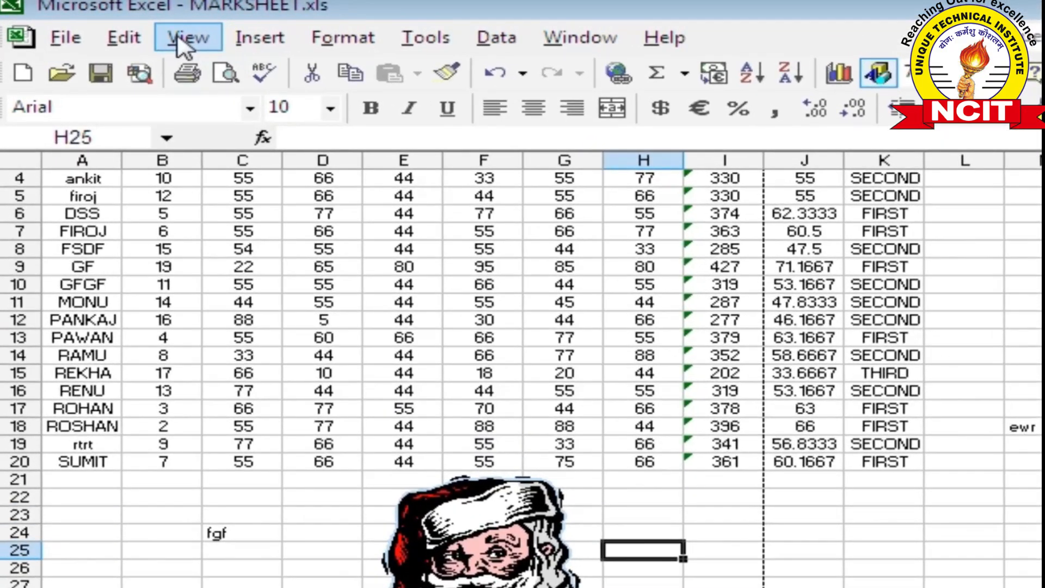
pyautogui.click(151, 31)
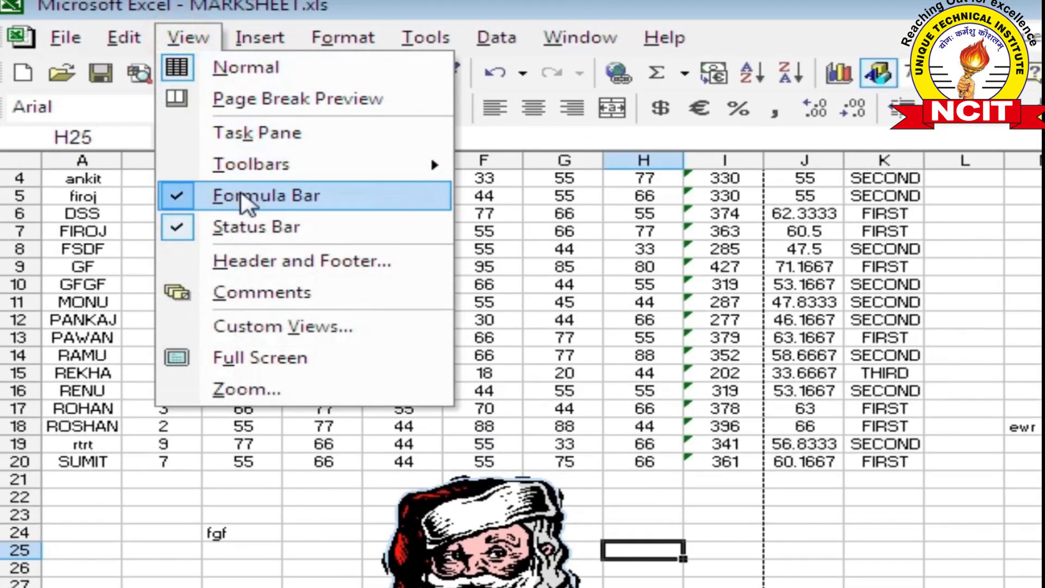
pyautogui.click(596, 267)
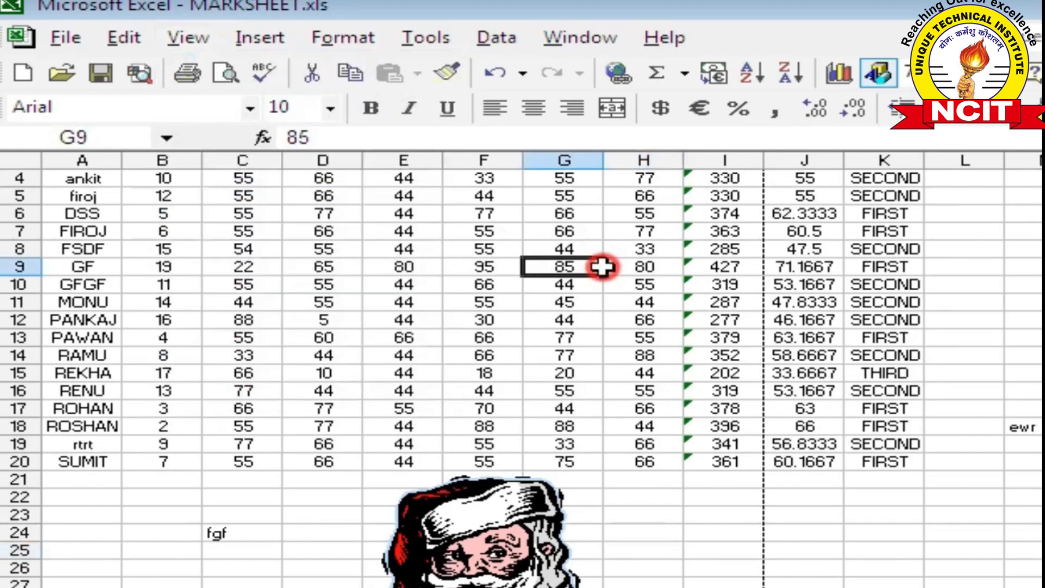
pyautogui.click(361, 142)
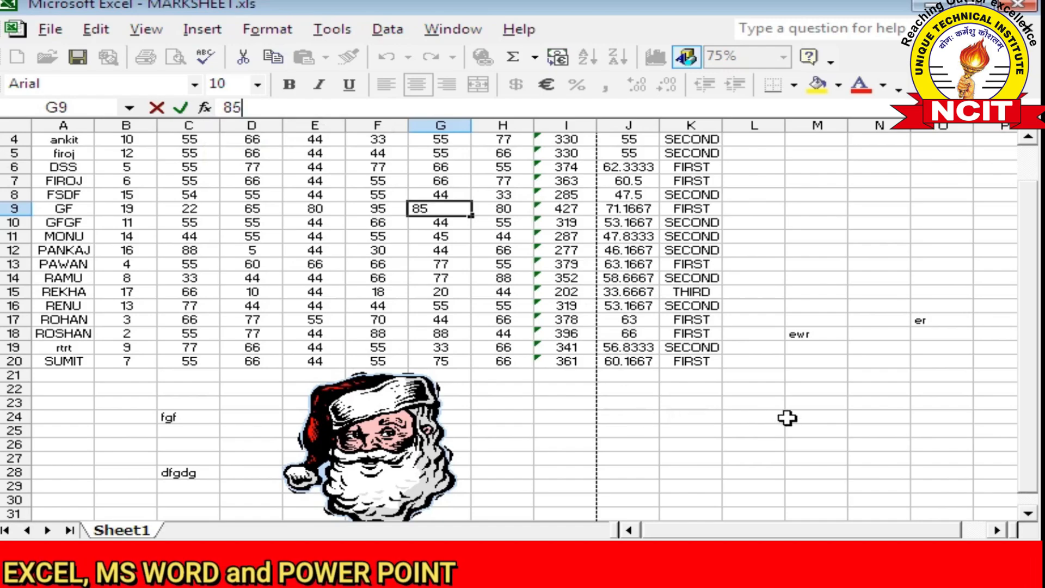
# Enter 3, 4 and 5 in cells M23 to M25
pyautogui.click(810, 403)
pyautogui.write('3')
pyautogui.press('Return')
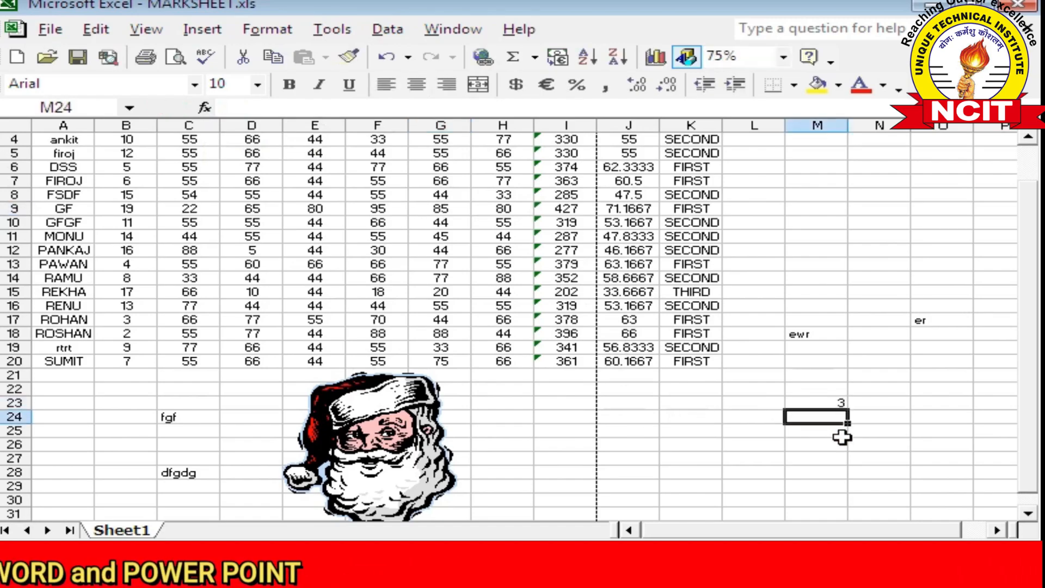
pyautogui.write('4')
pyautogui.press('Return')
pyautogui.write('5')
pyautogui.press('Return')
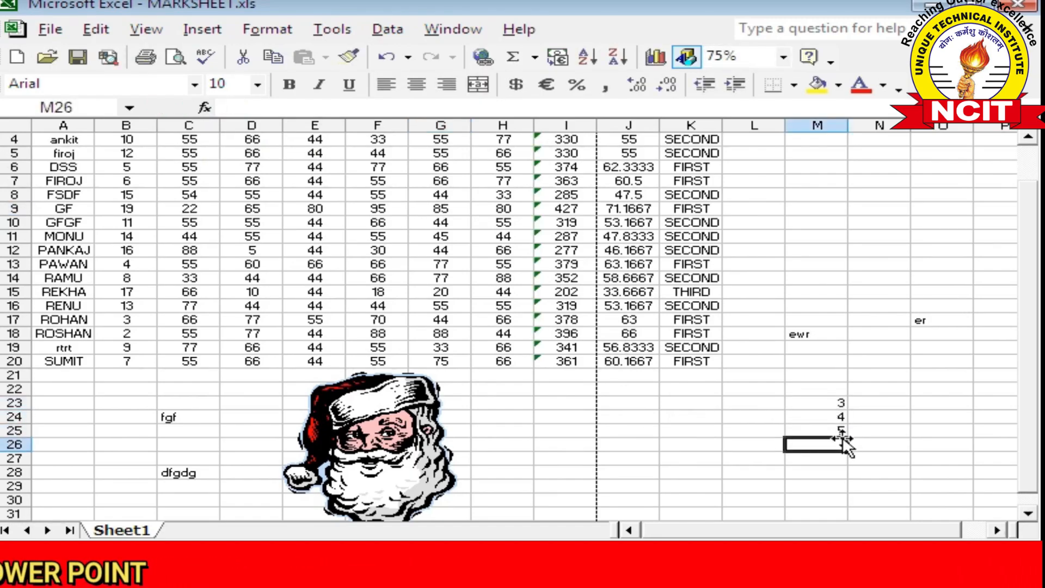
# Insert =SUM(M23:M25) in M26 through the function dialog, giving 12
pyautogui.click(204, 108)
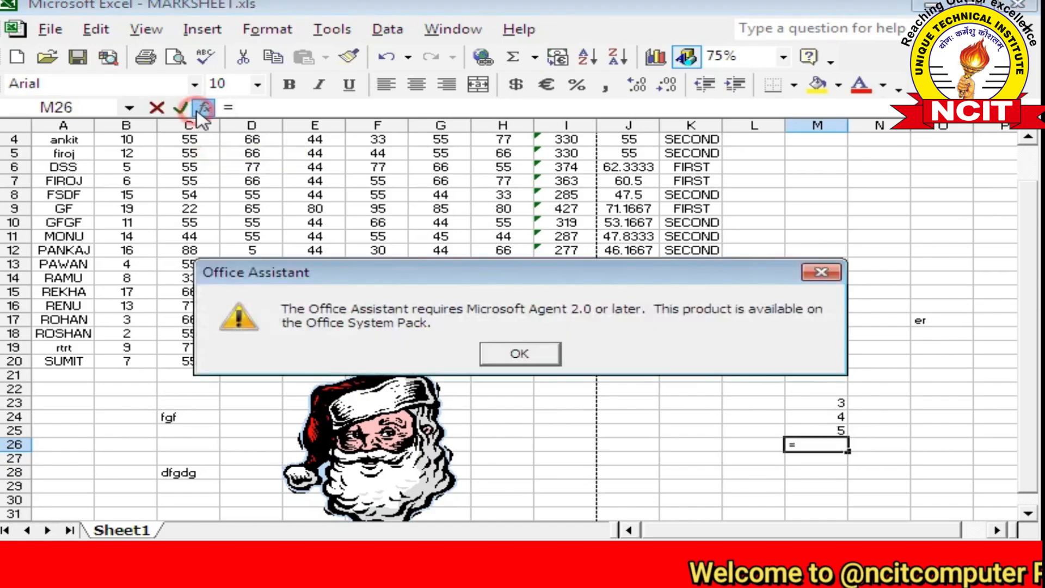
pyautogui.click(520, 354)
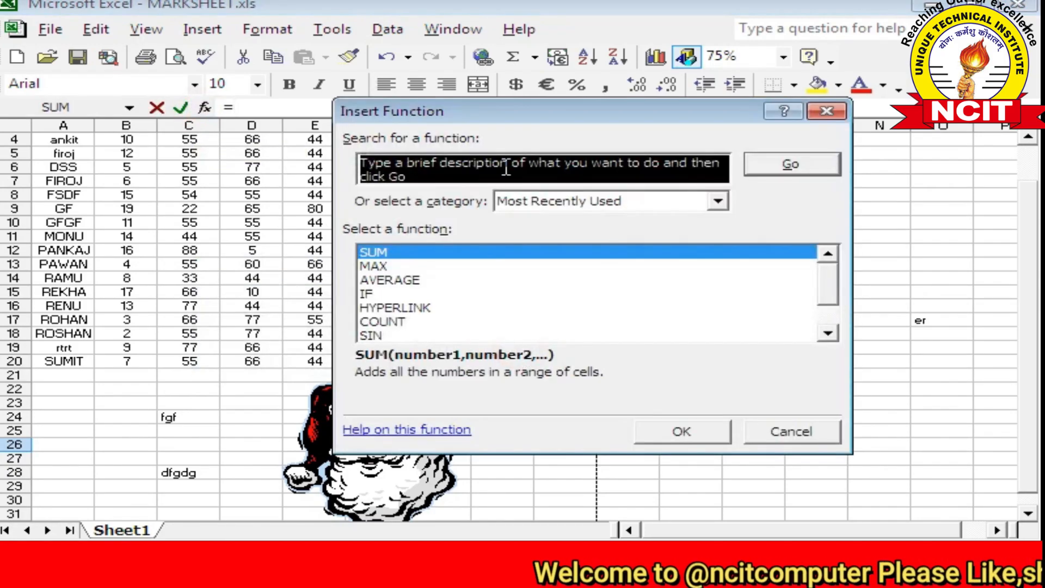
pyautogui.moveTo(473, 117); pyautogui.dragTo(242, 71)
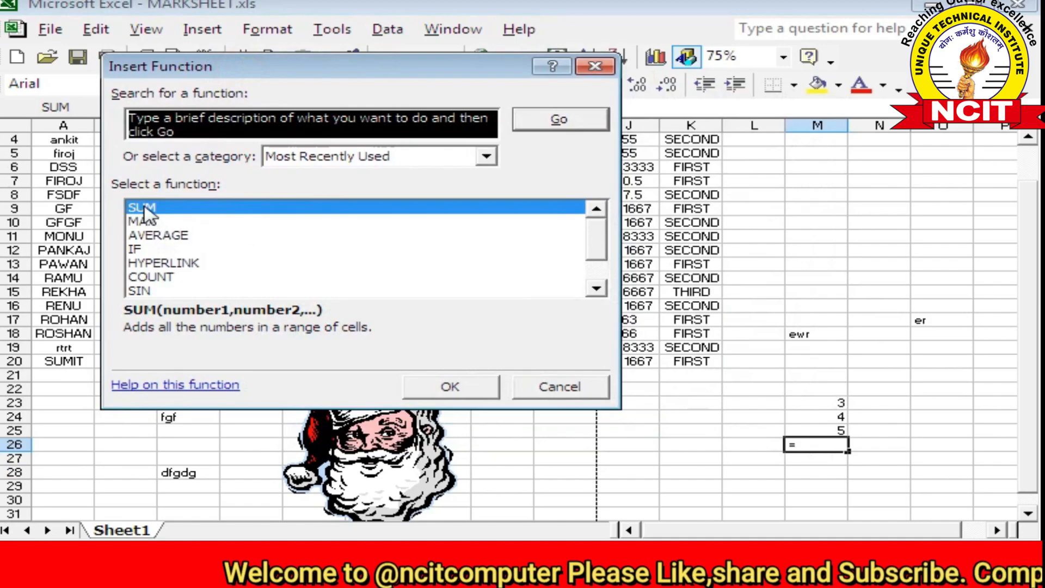
pyautogui.click(144, 210)
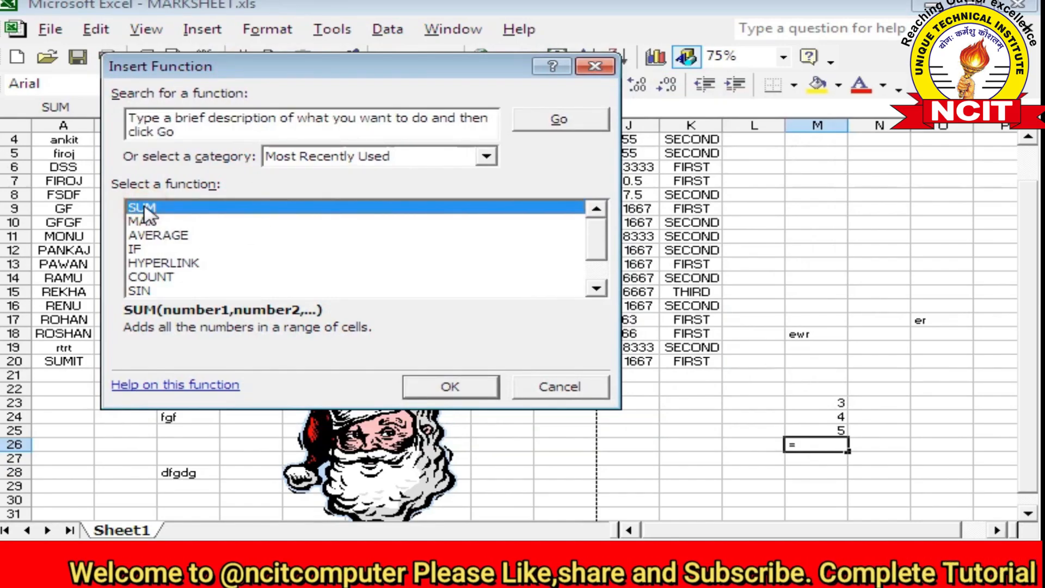
pyautogui.click(452, 388)
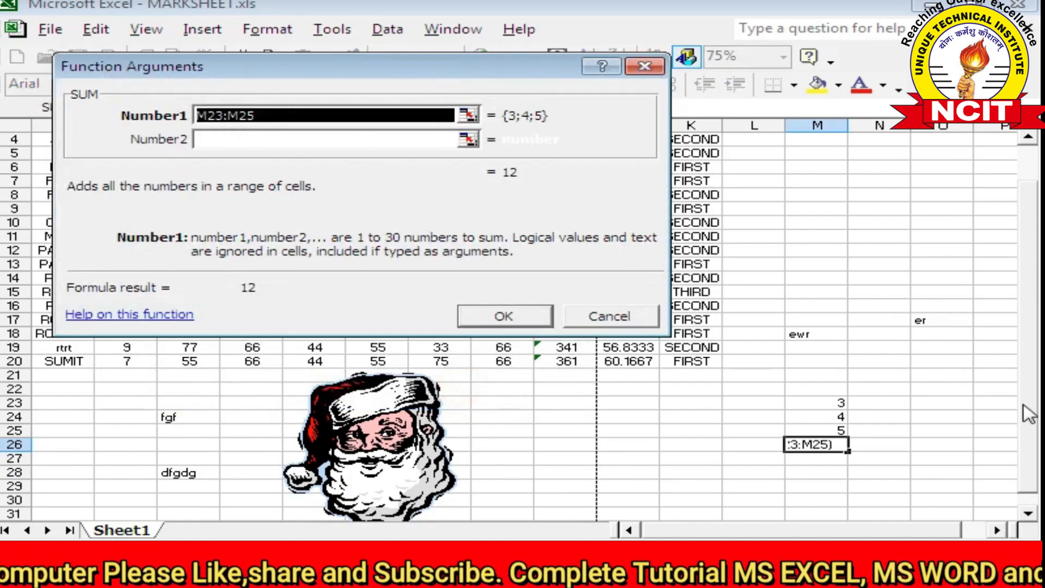
pyautogui.moveTo(817, 403); pyautogui.dragTo(834, 433)
pyautogui.click(509, 317)
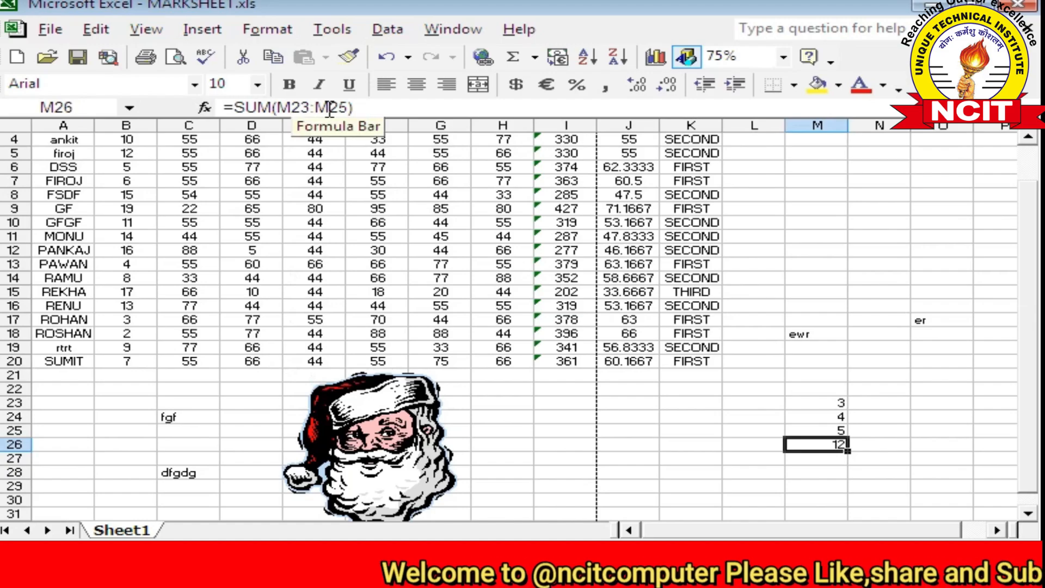
pyautogui.scroll(1, 558, 212)
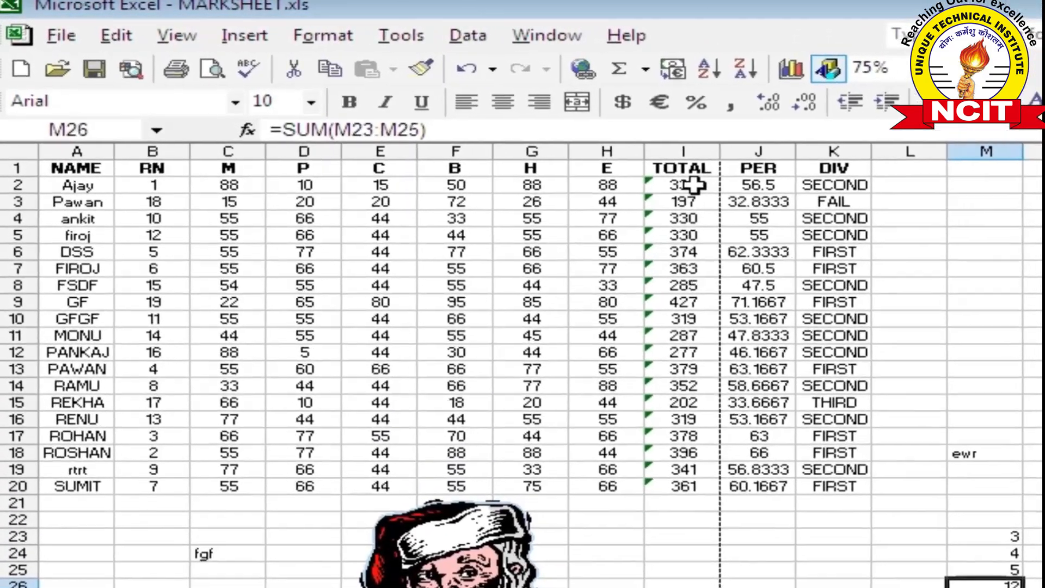
pyautogui.click(566, 153)
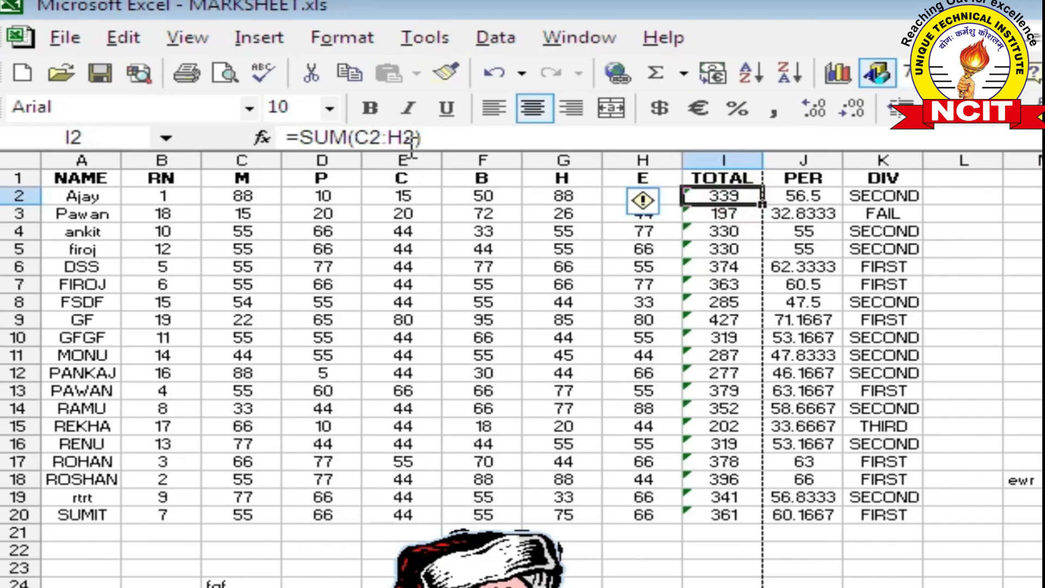
pyautogui.click(819, 194)
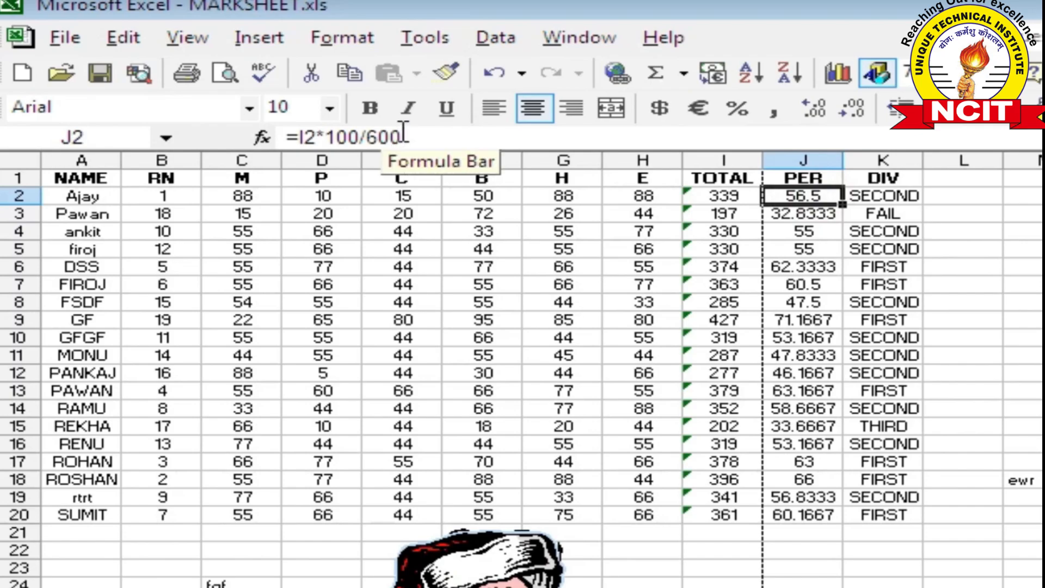
pyautogui.click(889, 196)
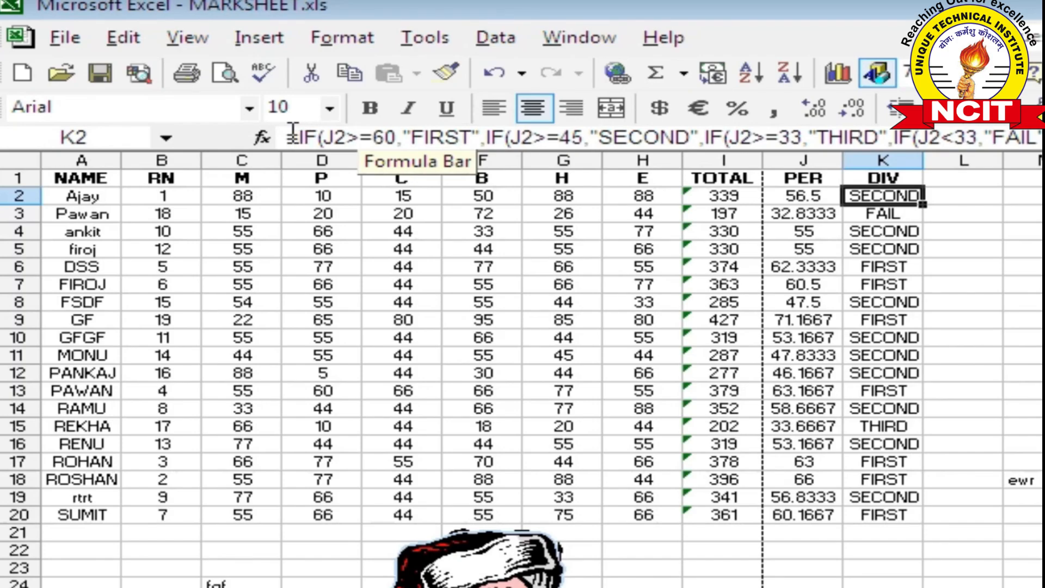
pyautogui.moveTo(292, 134); pyautogui.dragTo(943, 135)
pyautogui.press('Escape')
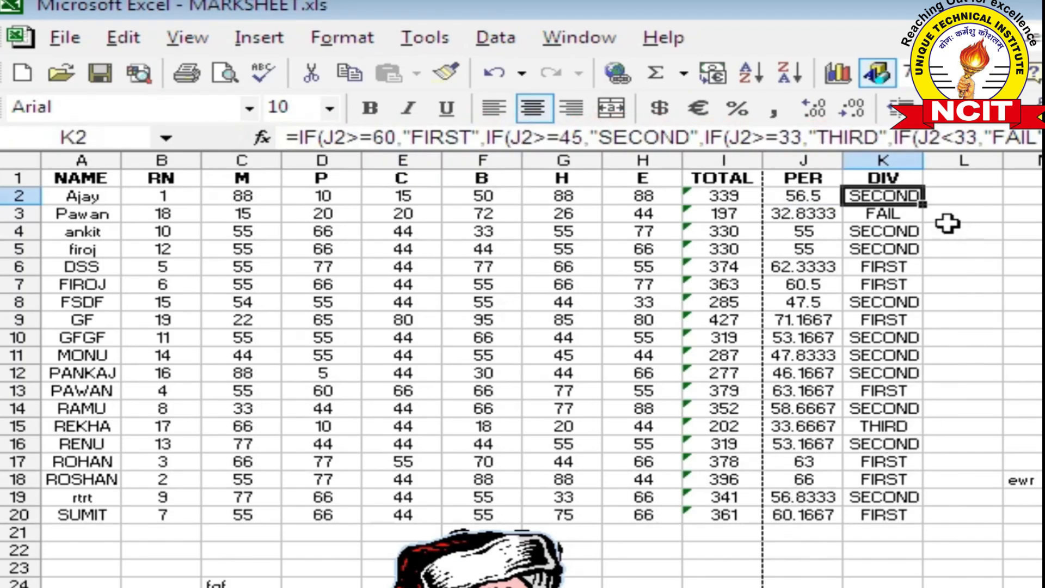
pyautogui.click(958, 245)
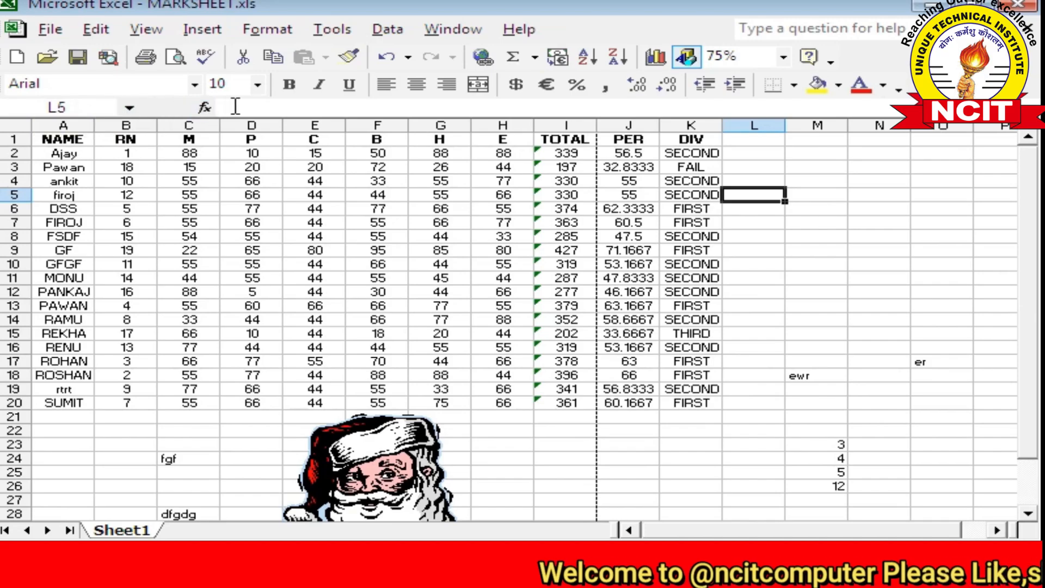
pyautogui.click(137, 34)
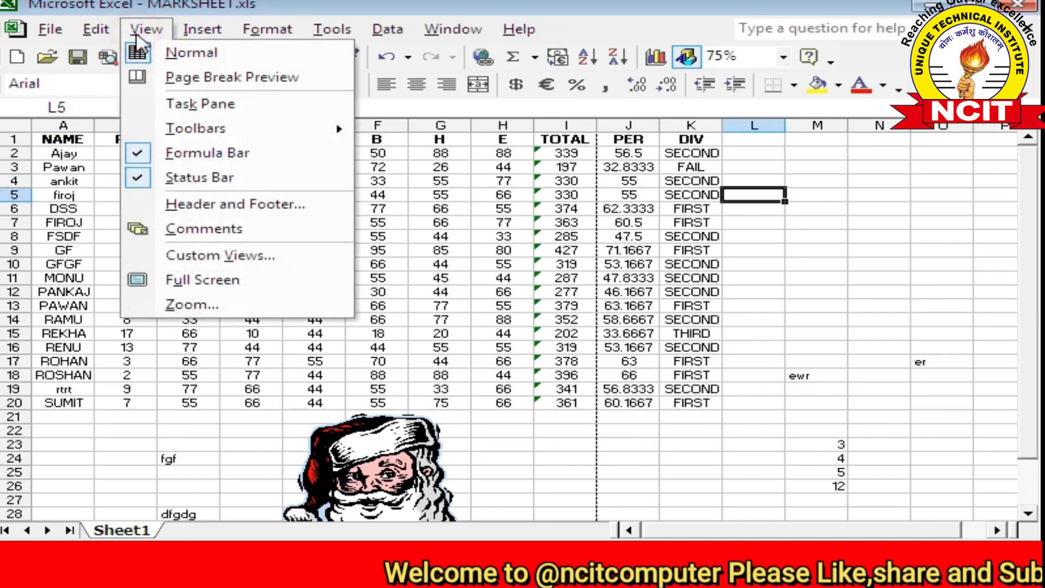
pyautogui.click(171, 160)
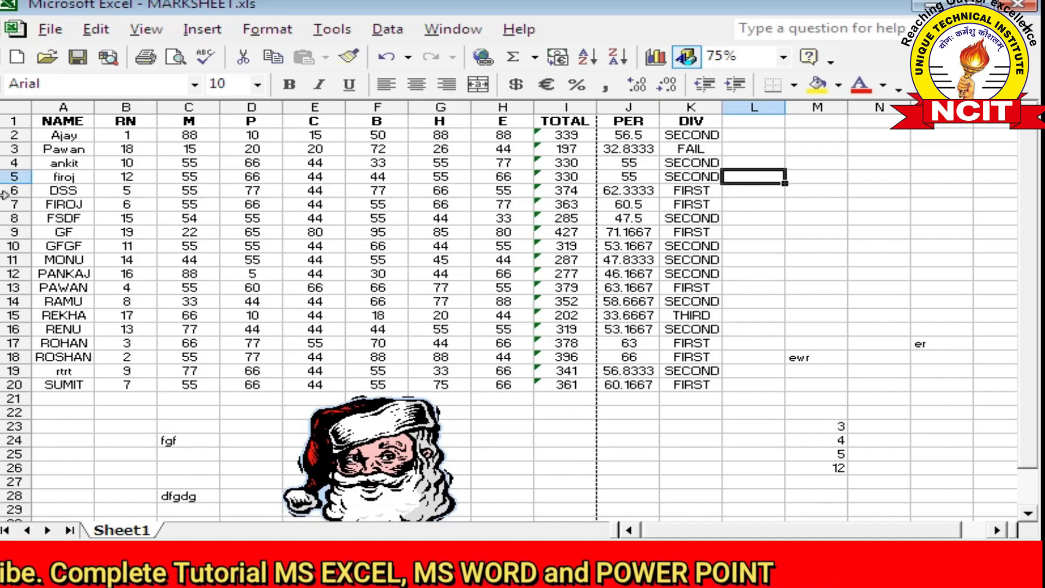
pyautogui.click(146, 31)
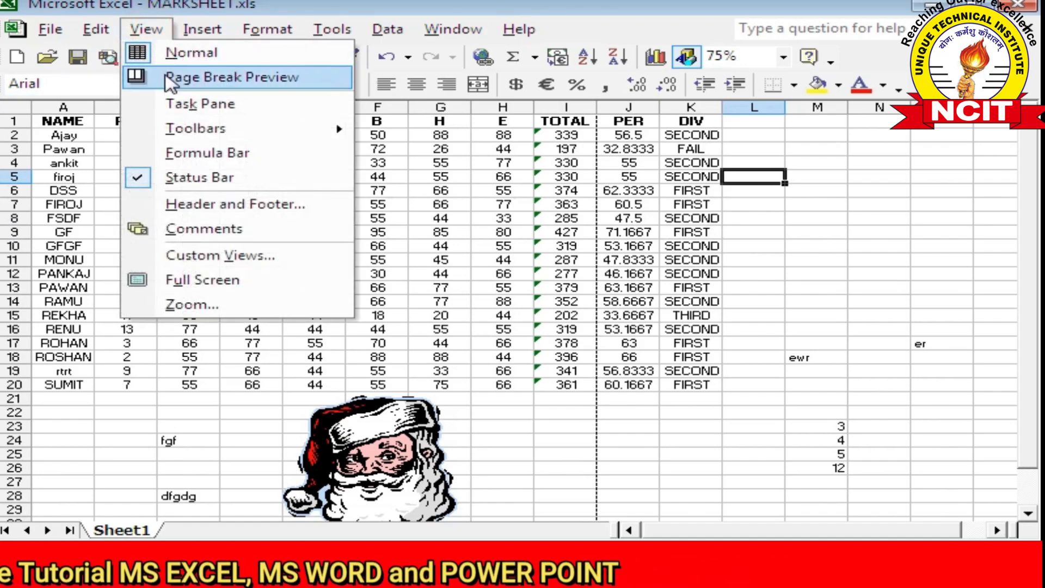
pyautogui.click(183, 155)
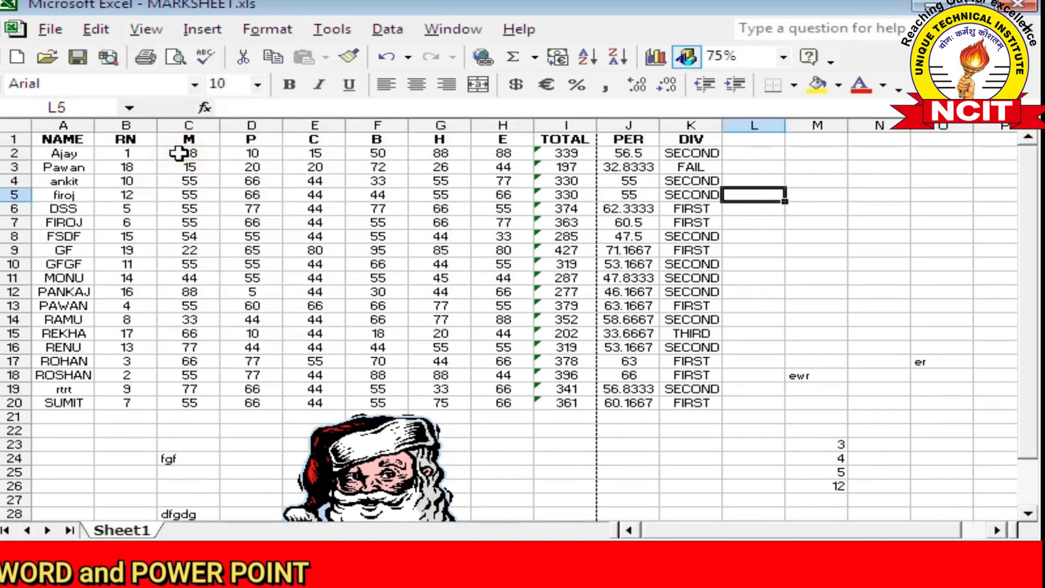
pyautogui.click(146, 30)
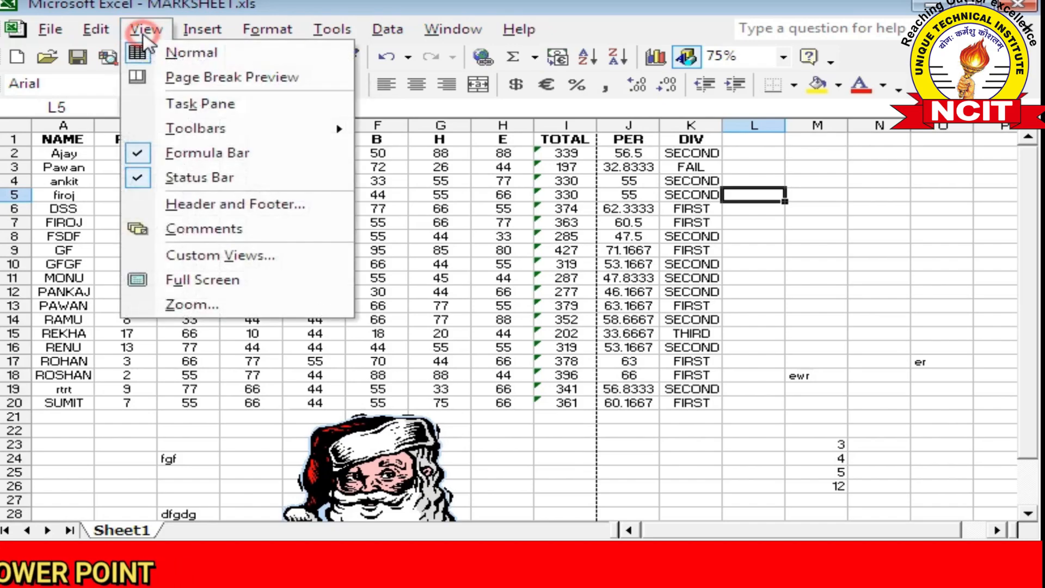
pyautogui.click(490, 168)
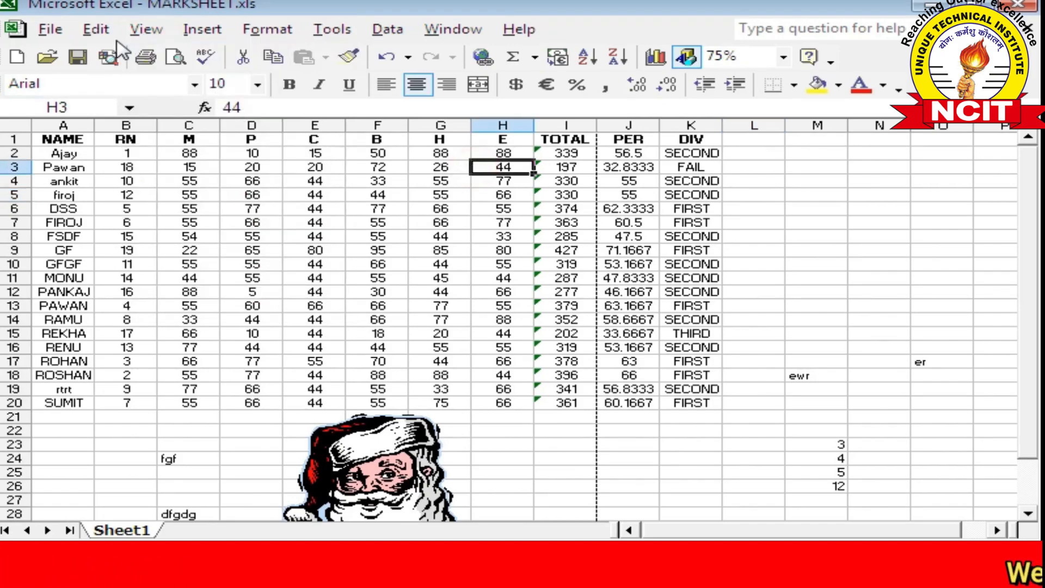
pyautogui.click(145, 30)
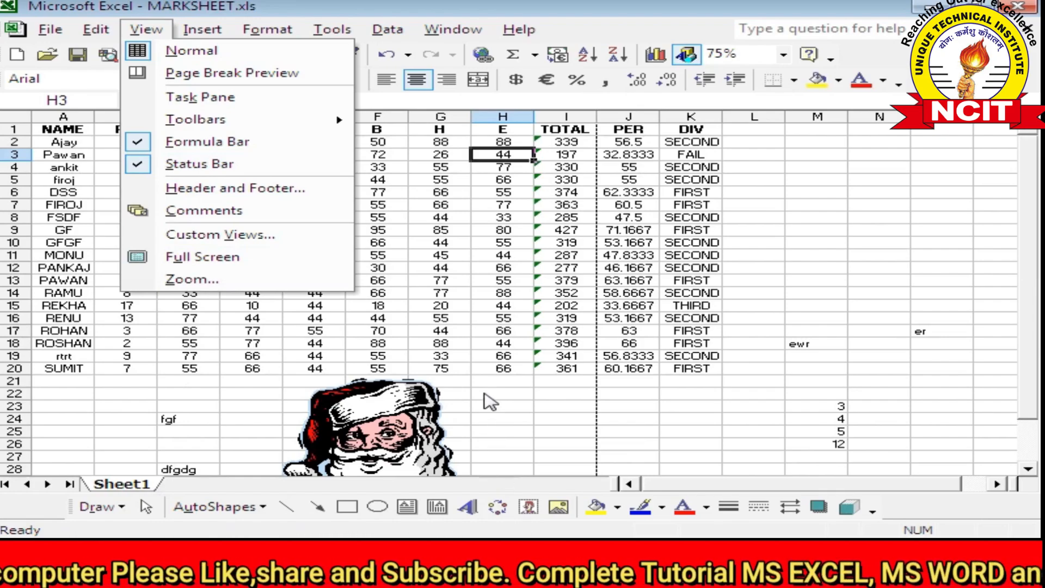
# Hide the status bar and then restore it
pyautogui.click(141, 165)
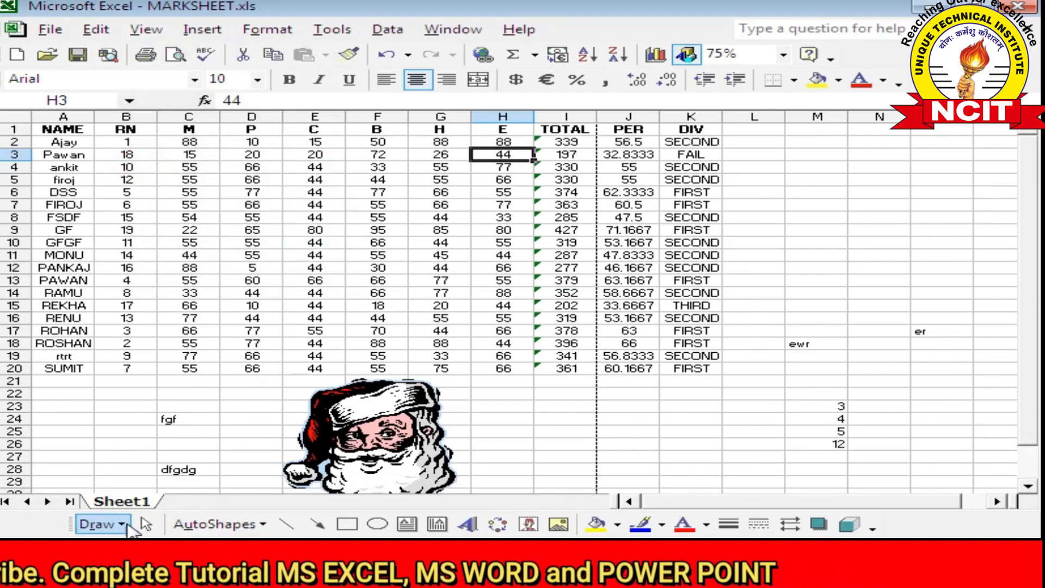
pyautogui.click(145, 29)
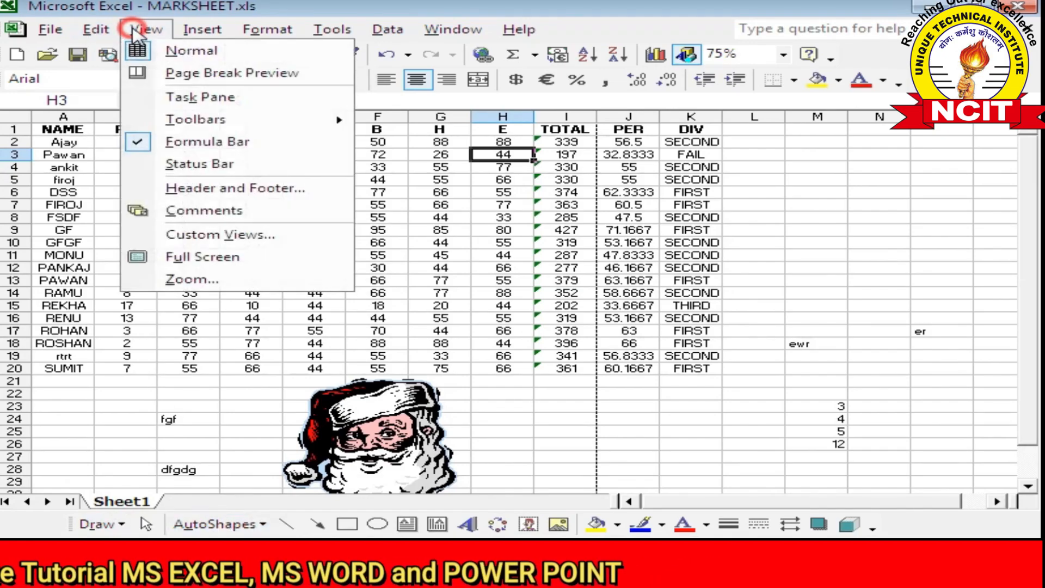
pyautogui.click(195, 164)
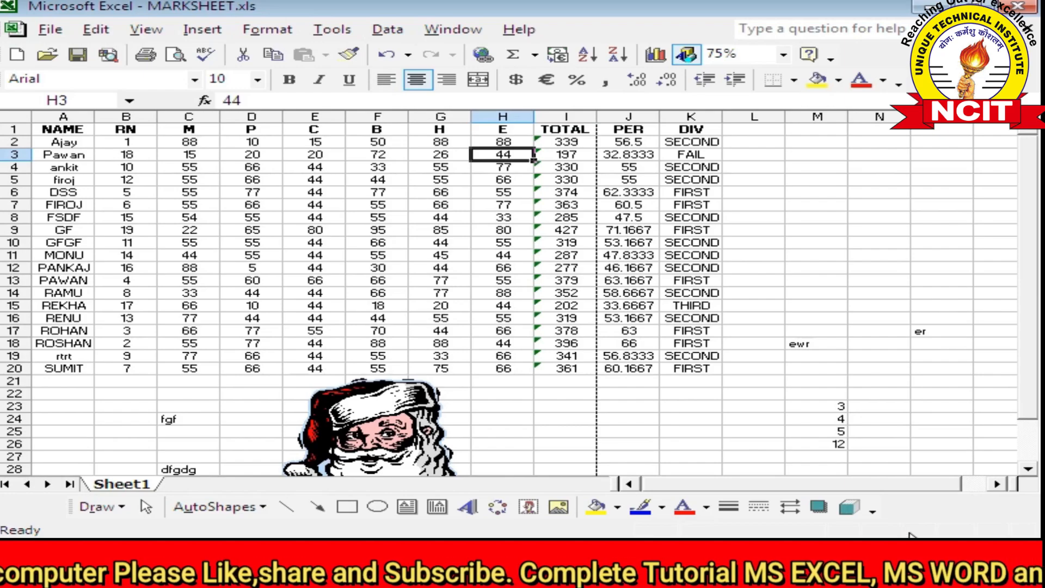
# Turn on Caps Lock and Num Lock so the status bar shows CAPS and NUM
pyautogui.press('capslock')
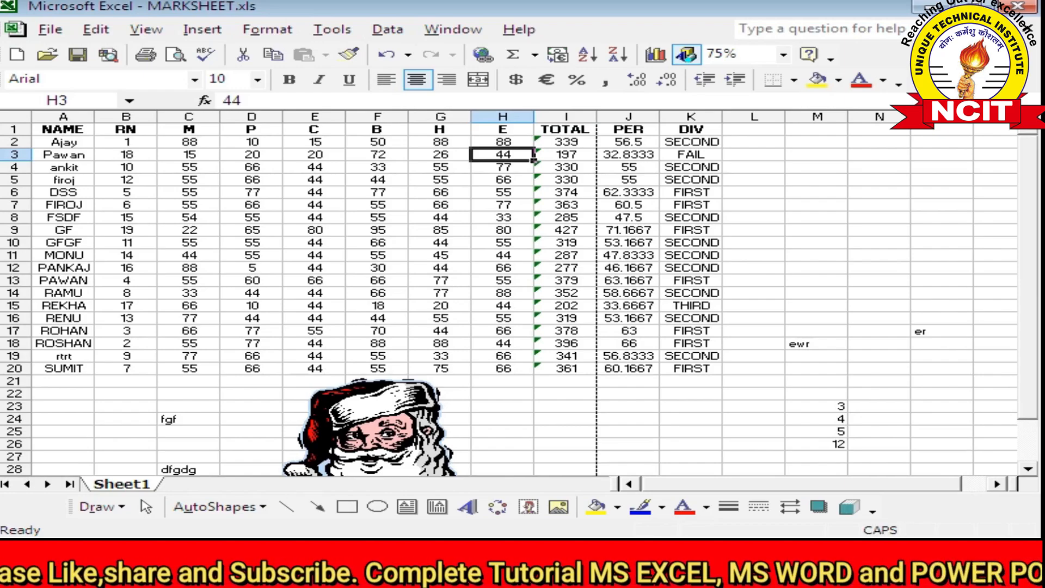
pyautogui.press('Num_Lock')
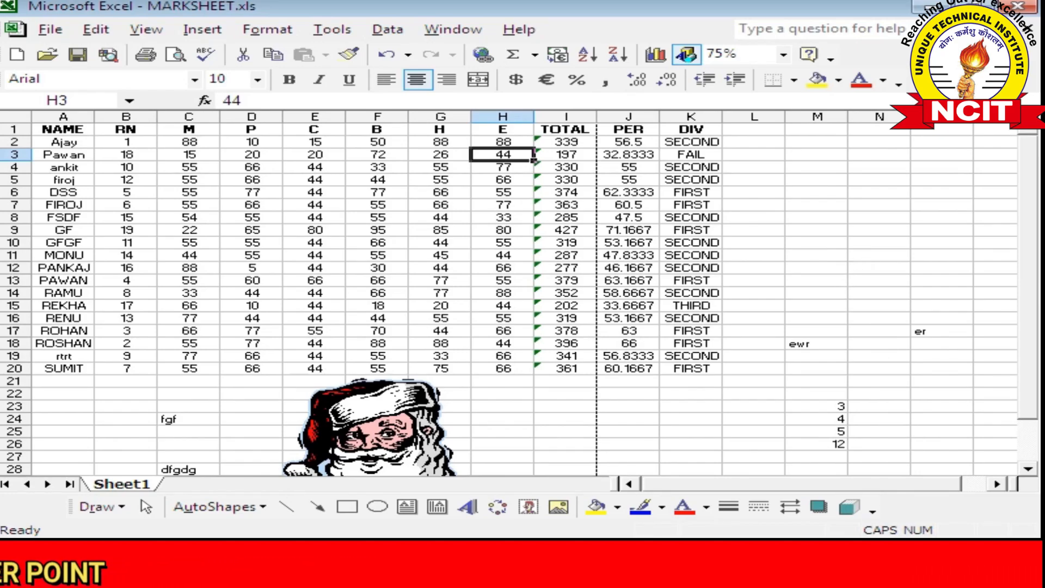
pyautogui.click(754, 393)
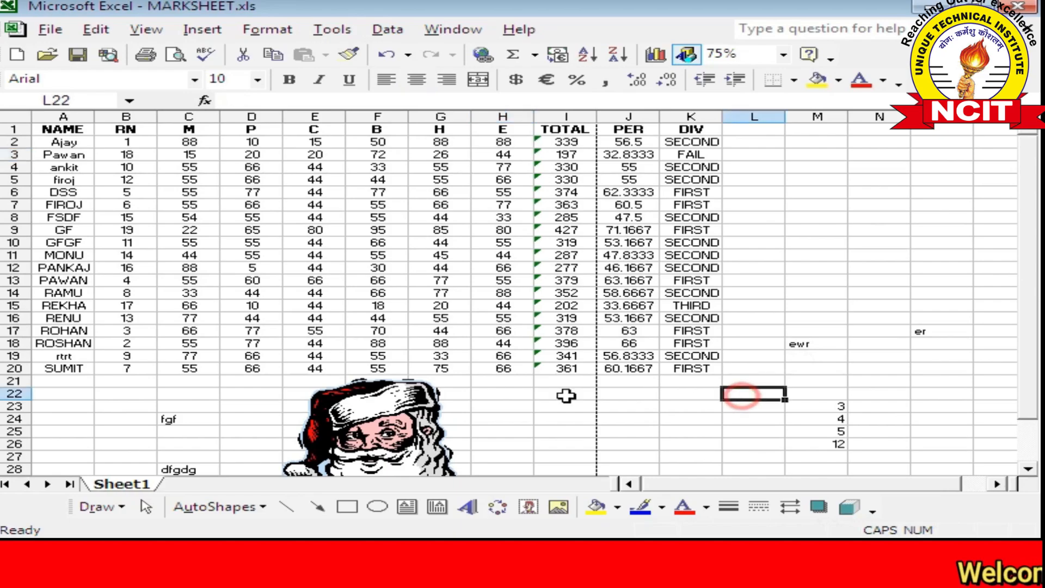
pyautogui.click(144, 30)
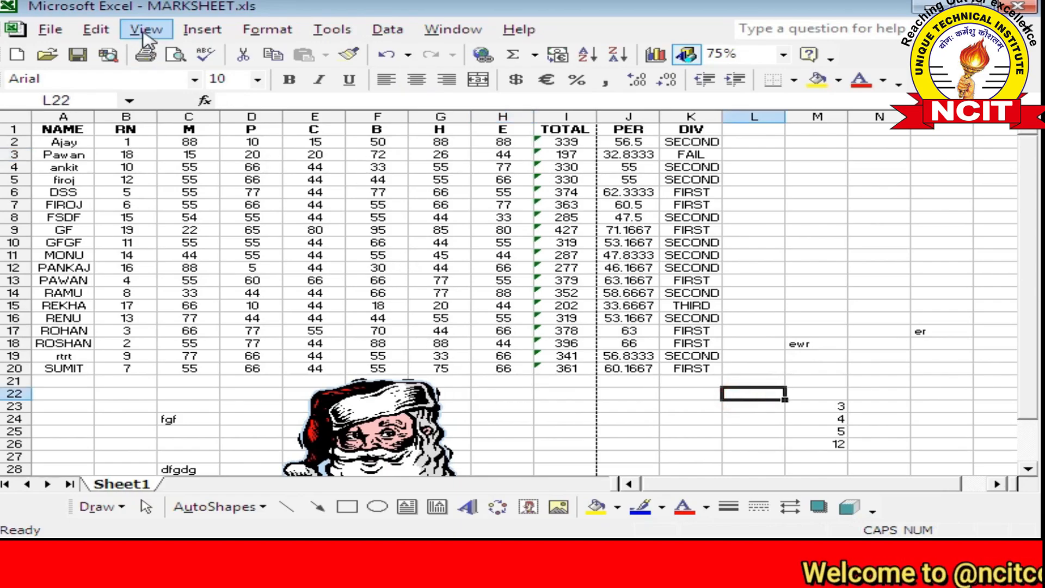
pyautogui.click(377, 255)
pyautogui.click(146, 31)
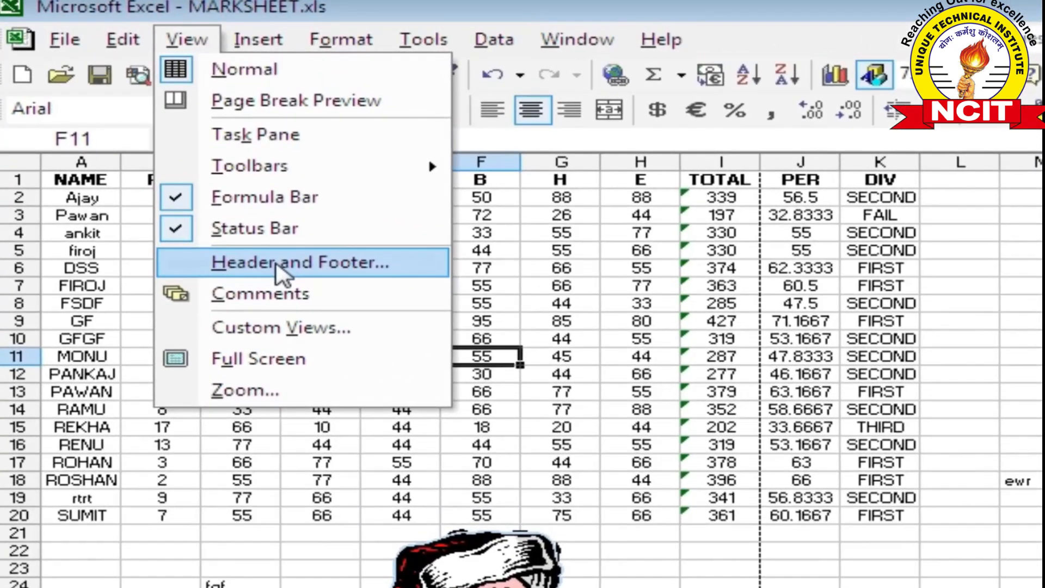
# Open Page Setup's Header/Footer tab for MARKSHEET.xls and bring up the Custom Header editor
pyautogui.click(231, 218)
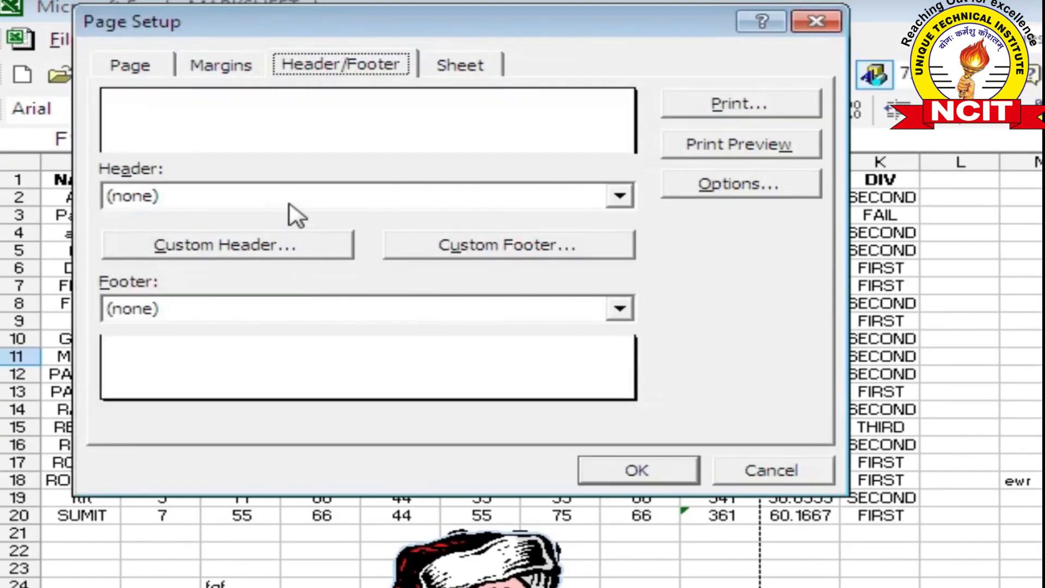
pyautogui.moveTo(271, 28); pyautogui.dragTo(384, 113)
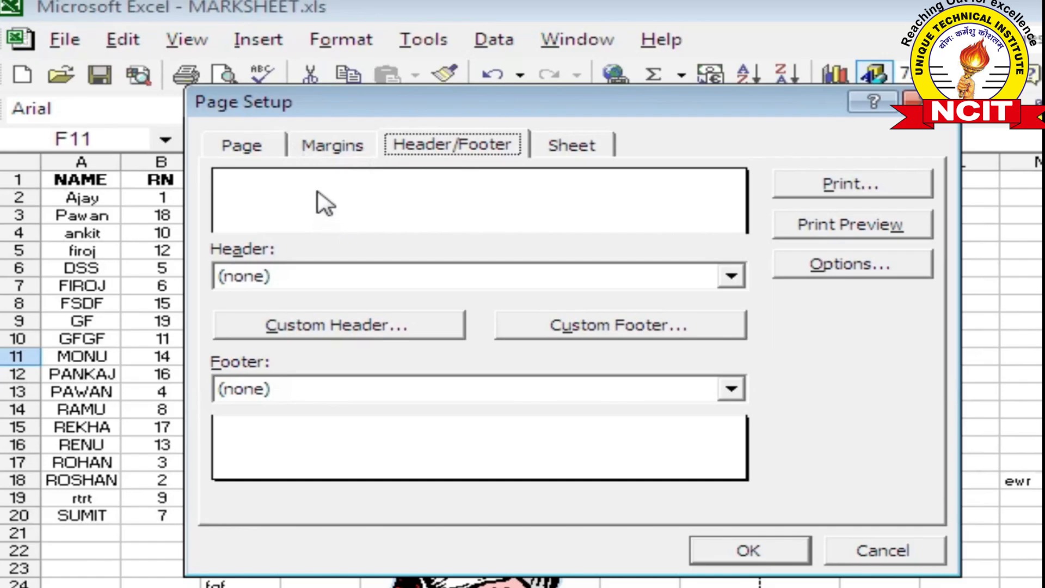
pyautogui.click(277, 185)
pyautogui.click(348, 181)
pyautogui.click(386, 174)
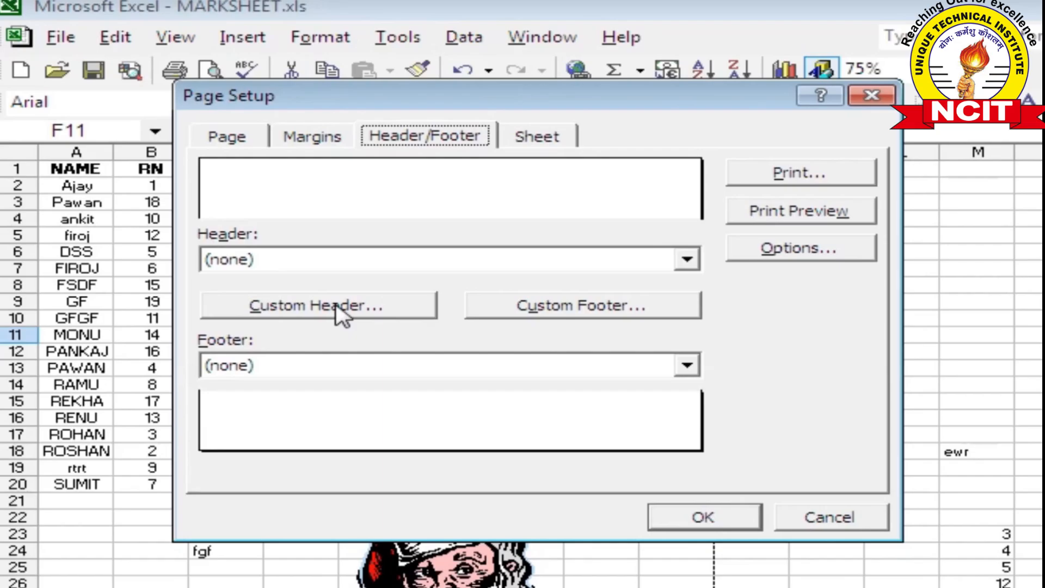
pyautogui.click(358, 329)
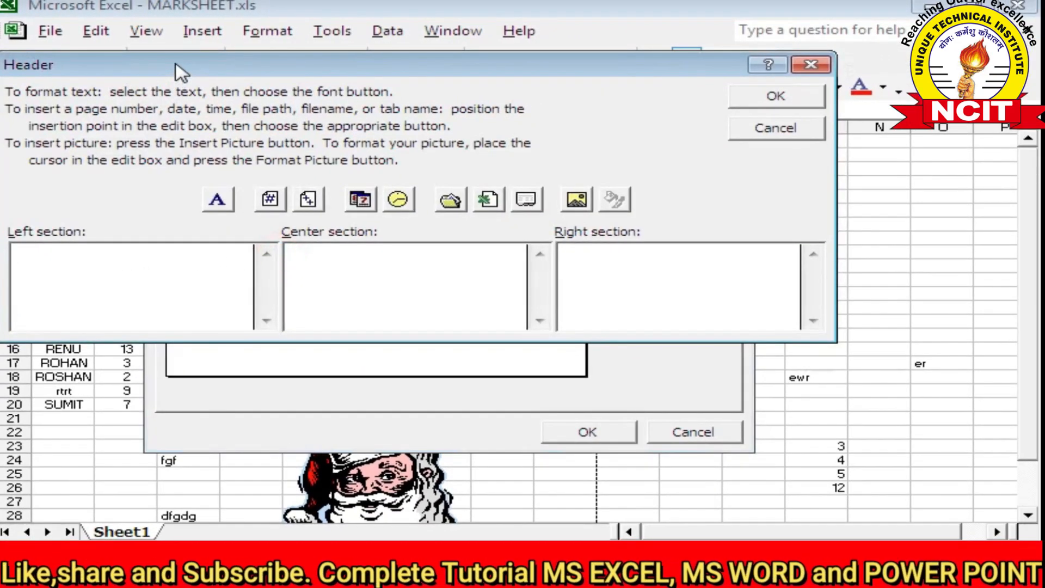
# Enter NCIT COMPUTER in the header's center section and confirm it
pyautogui.moveTo(175, 69); pyautogui.dragTo(331, 71)
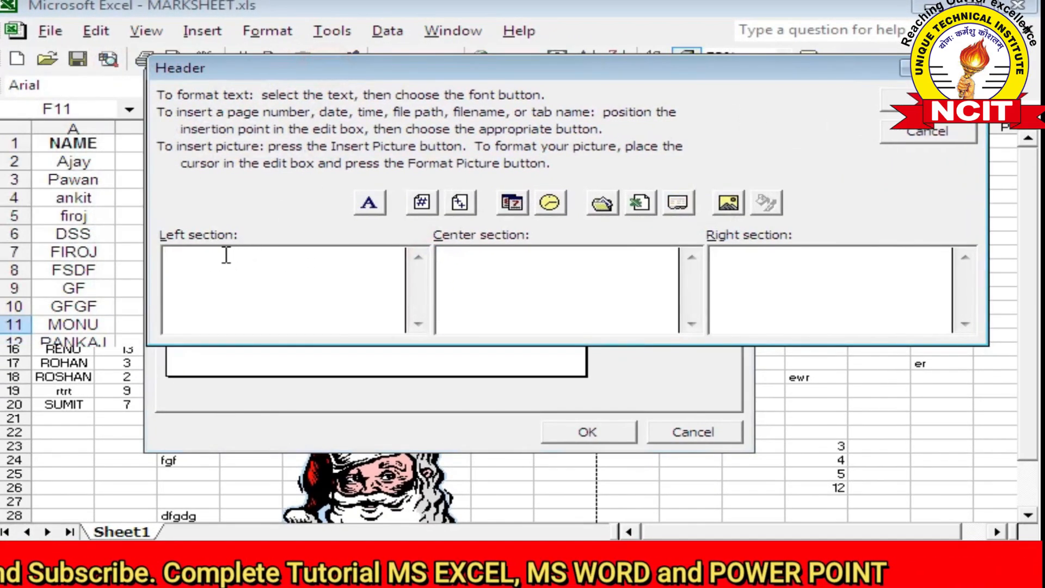
pyautogui.click(207, 256)
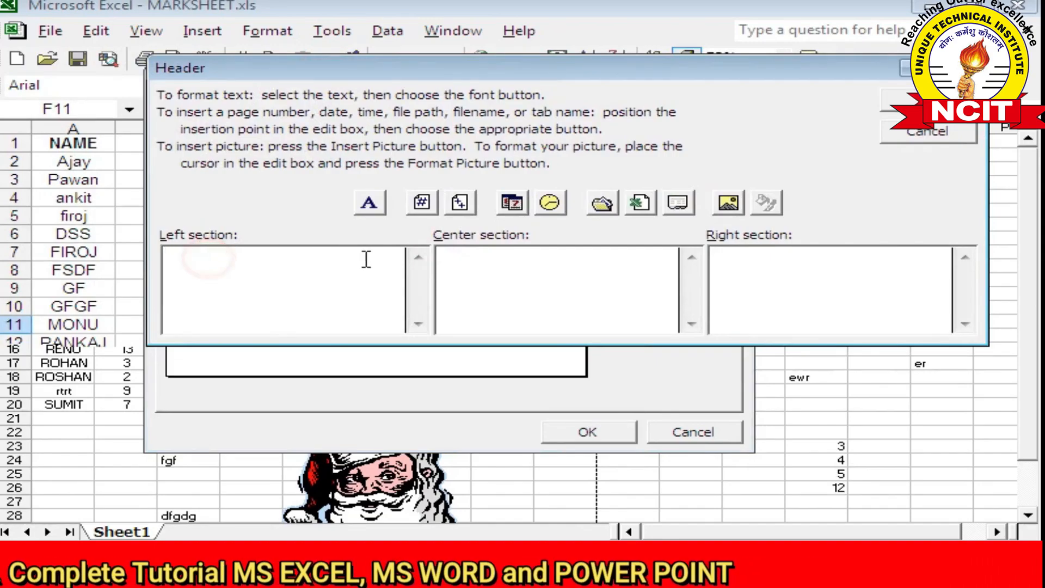
pyautogui.click(468, 252)
pyautogui.click(726, 251)
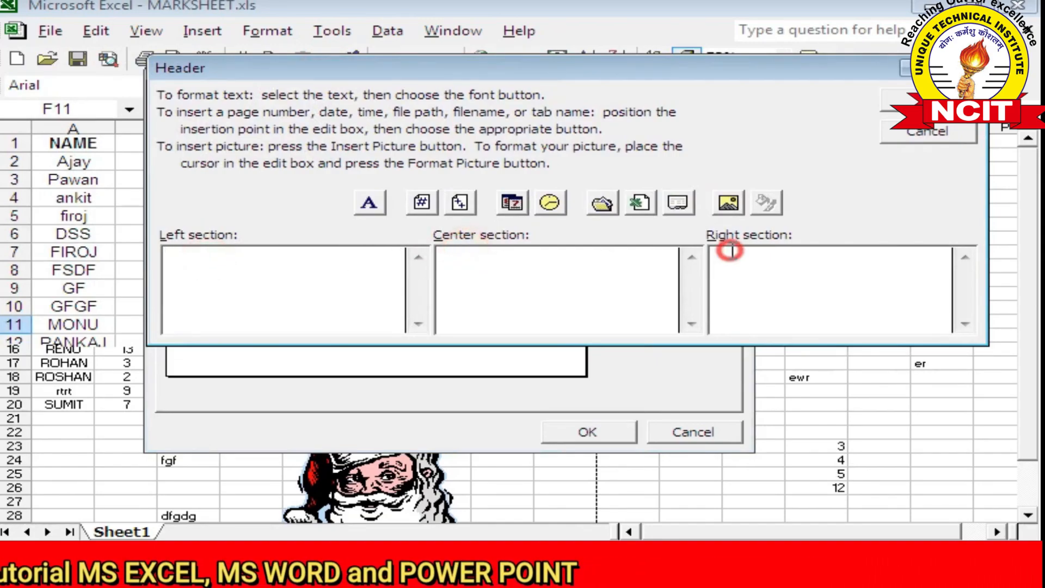
pyautogui.click(562, 257)
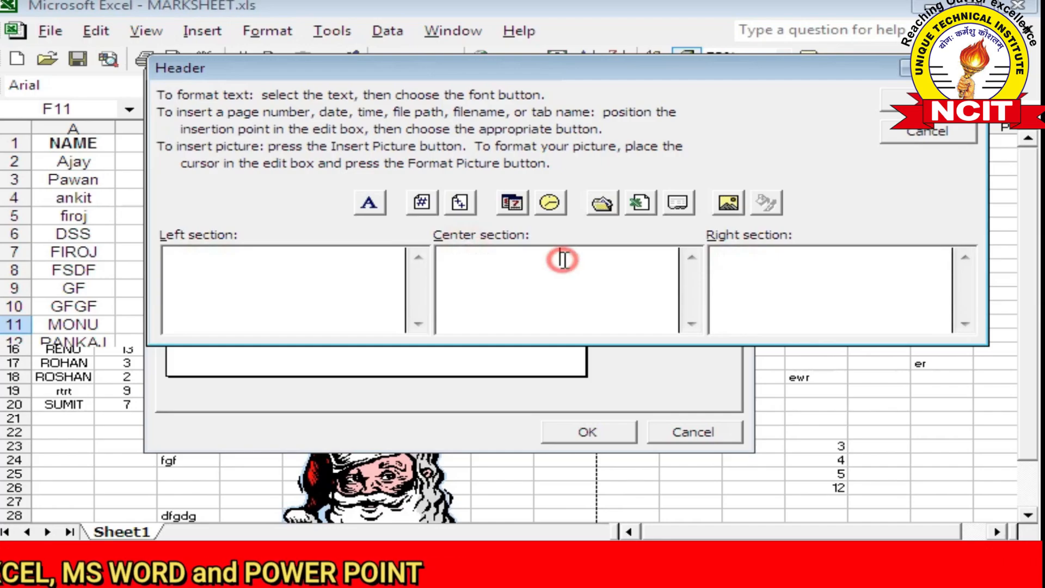
pyautogui.write('N')
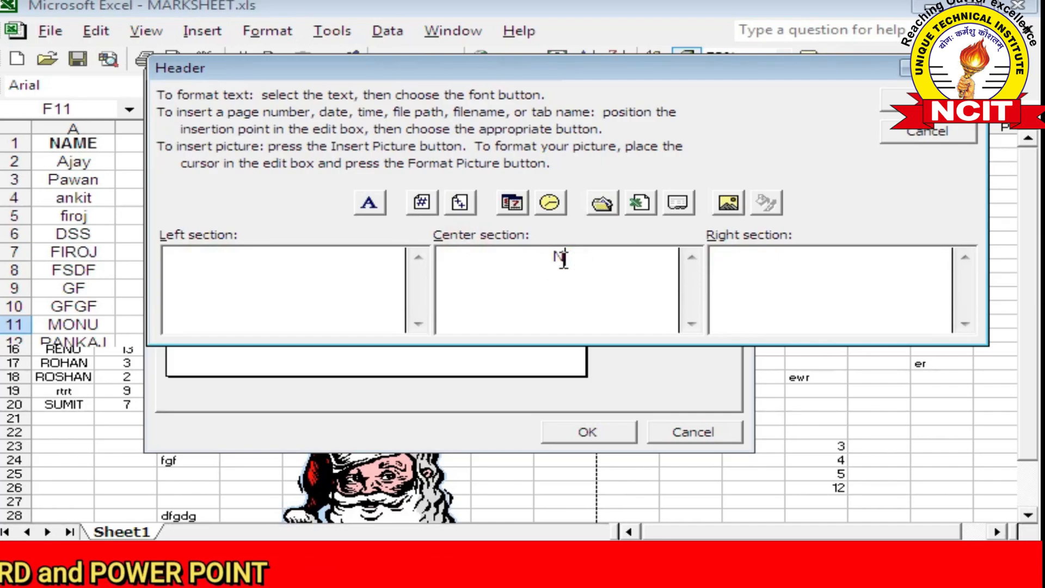
pyautogui.write('CIT COM')
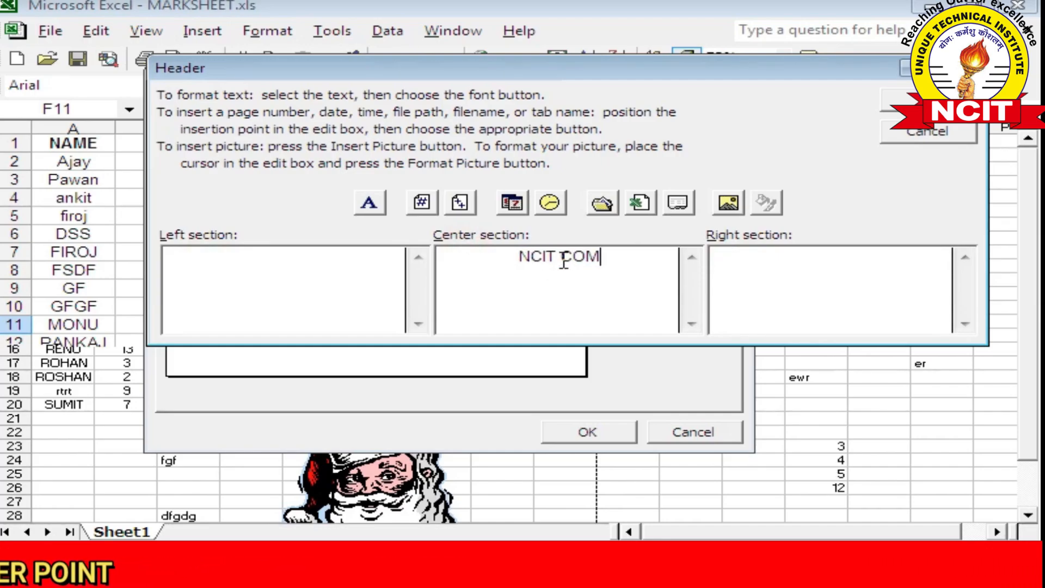
pyautogui.write('PUTER')
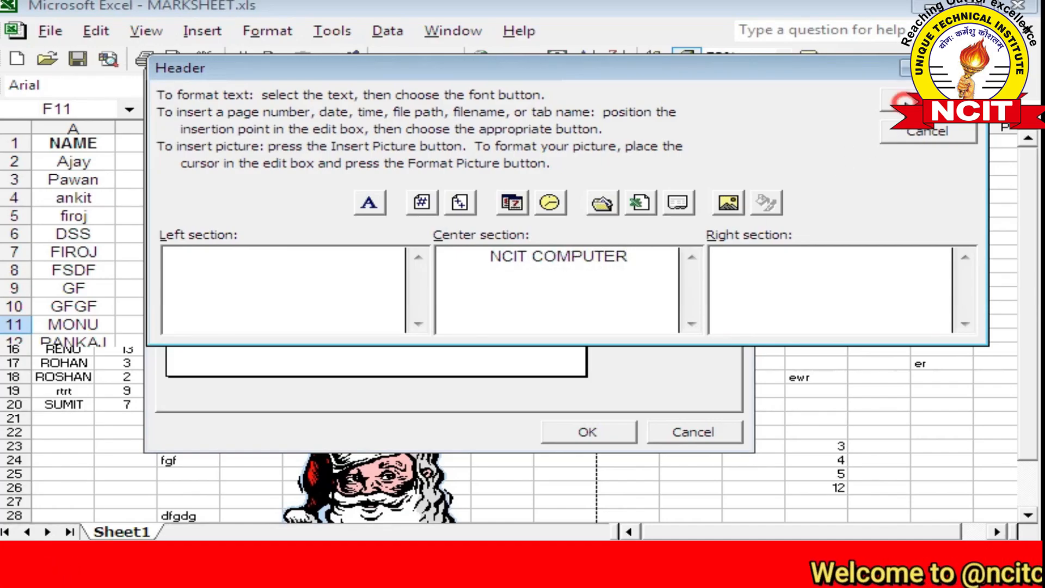
pyautogui.click(904, 102)
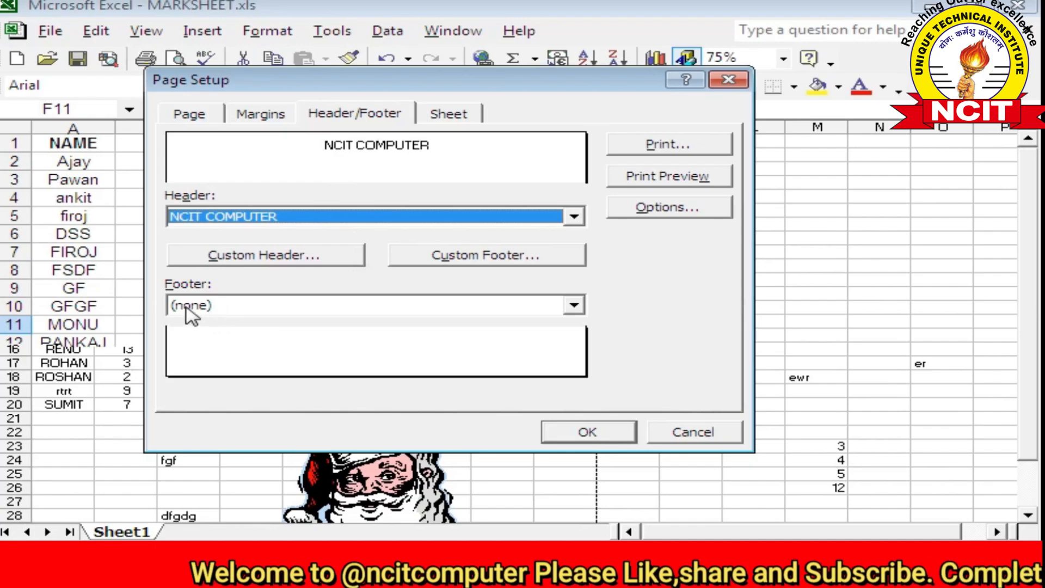
# Type BHATPAR RANI, DEORIA into the center section of a custom footer and confirm
pyautogui.click(457, 256)
pyautogui.click(490, 263)
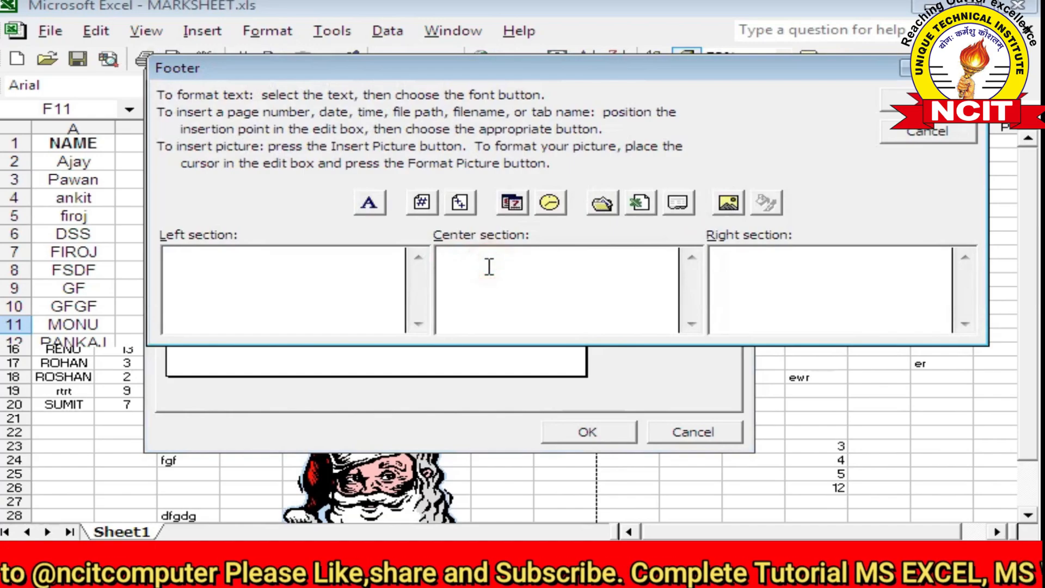
pyautogui.write('BHATPA')
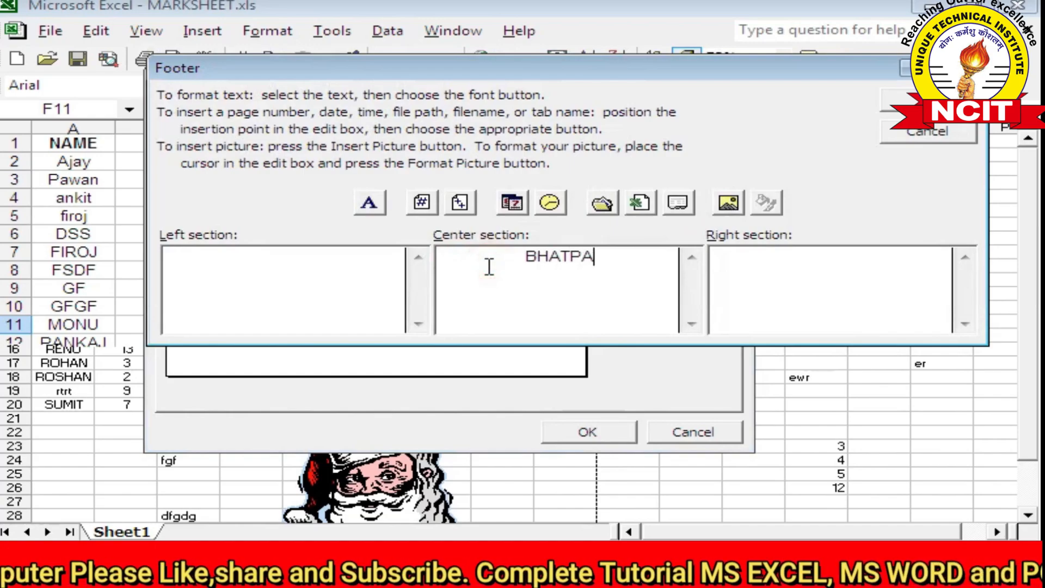
pyautogui.write('R RANI, DEORIA')
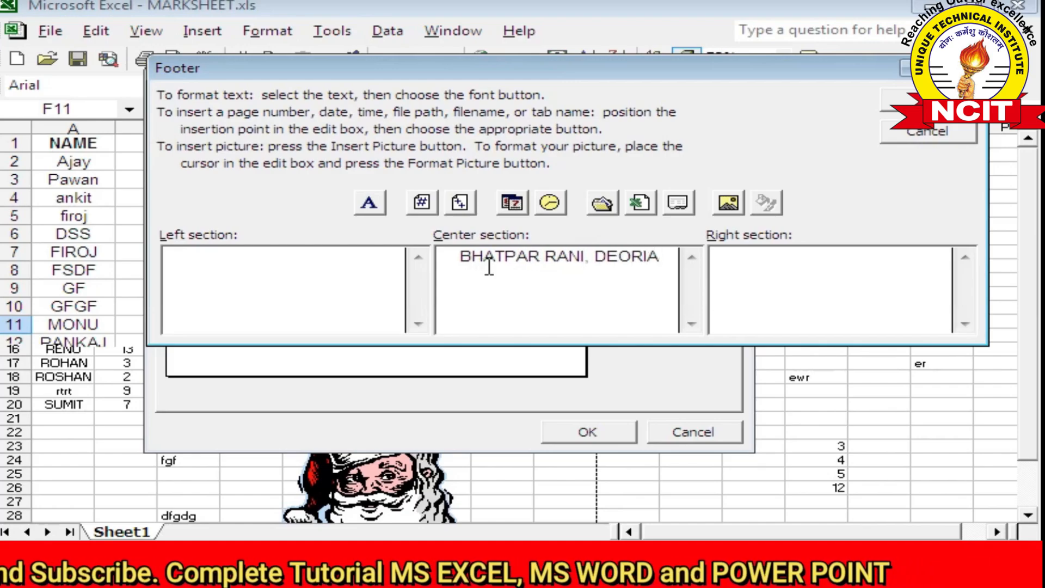
pyautogui.press('Return')
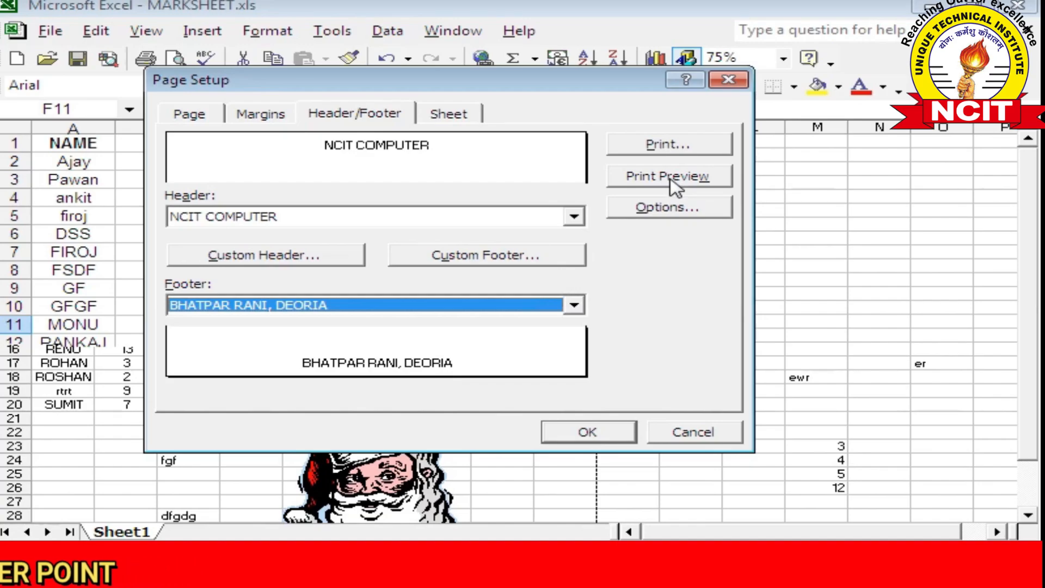
# Zoom into Print Preview to check the NCIT COMPUTER header and footer, then close it
pyautogui.click(649, 184)
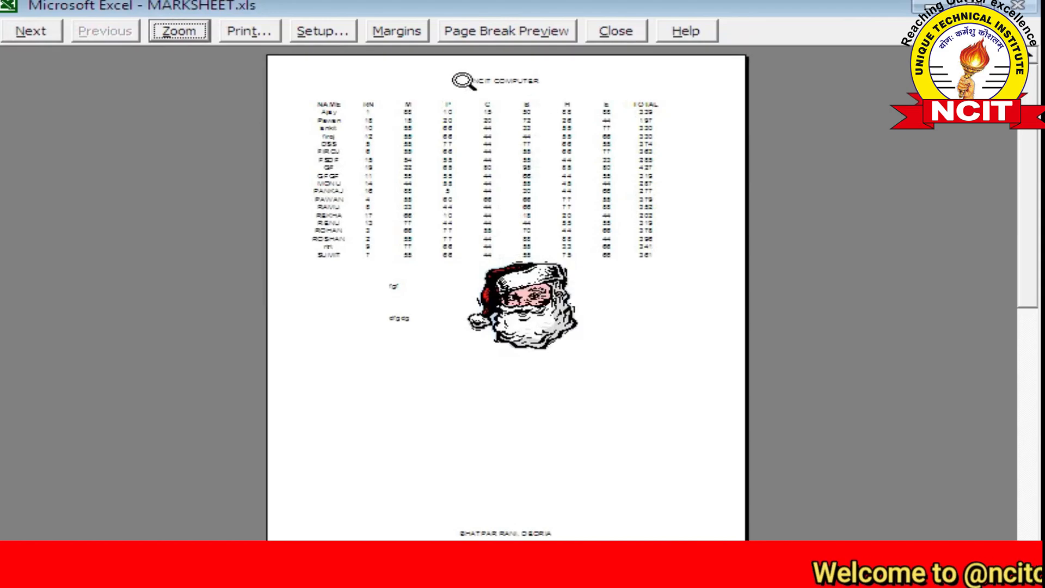
pyautogui.click(473, 252)
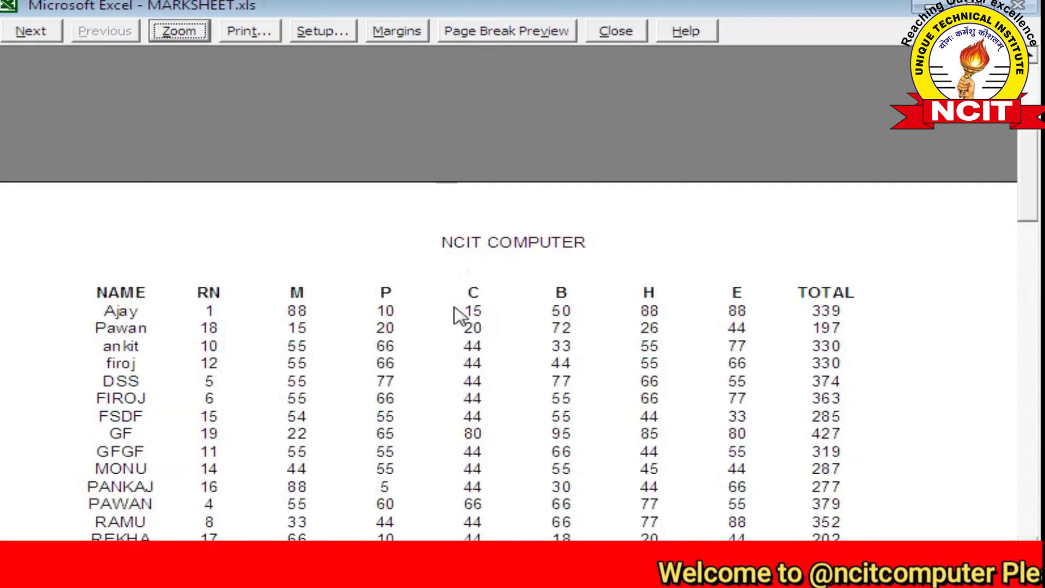
pyautogui.scroll(-1, 455, 309)
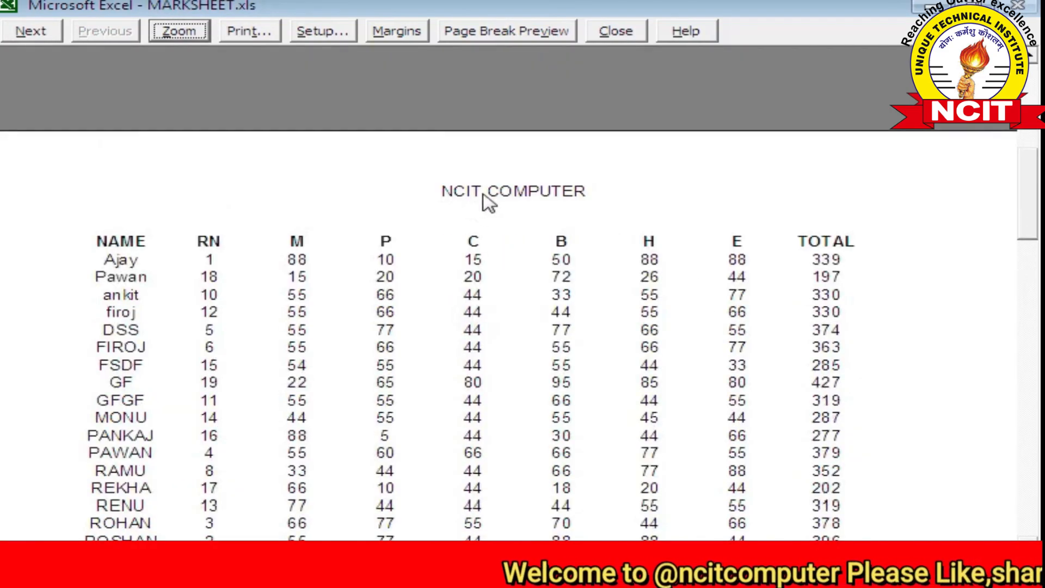
pyautogui.scroll(-15, 489, 204)
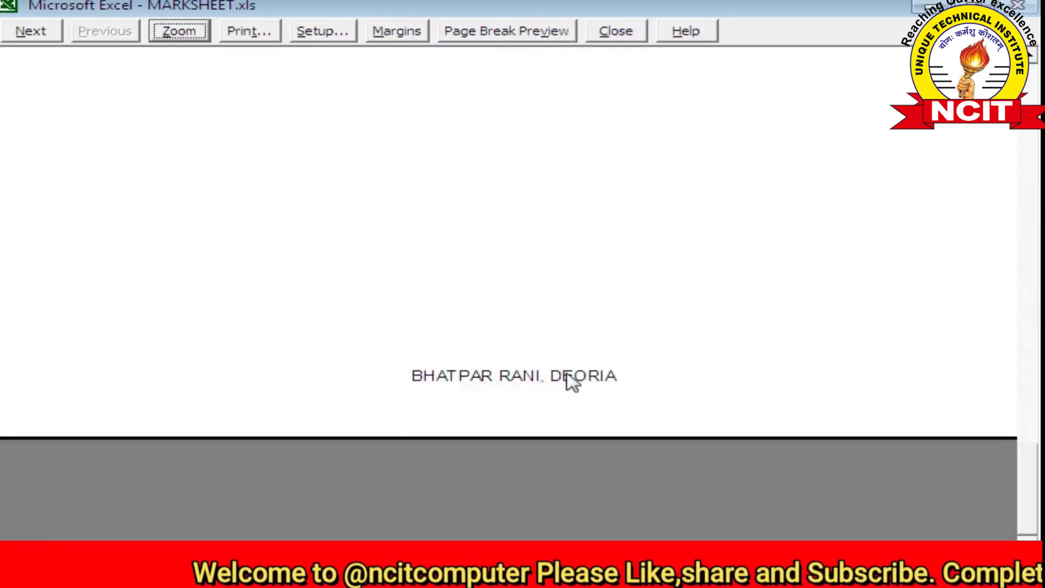
pyautogui.click(615, 31)
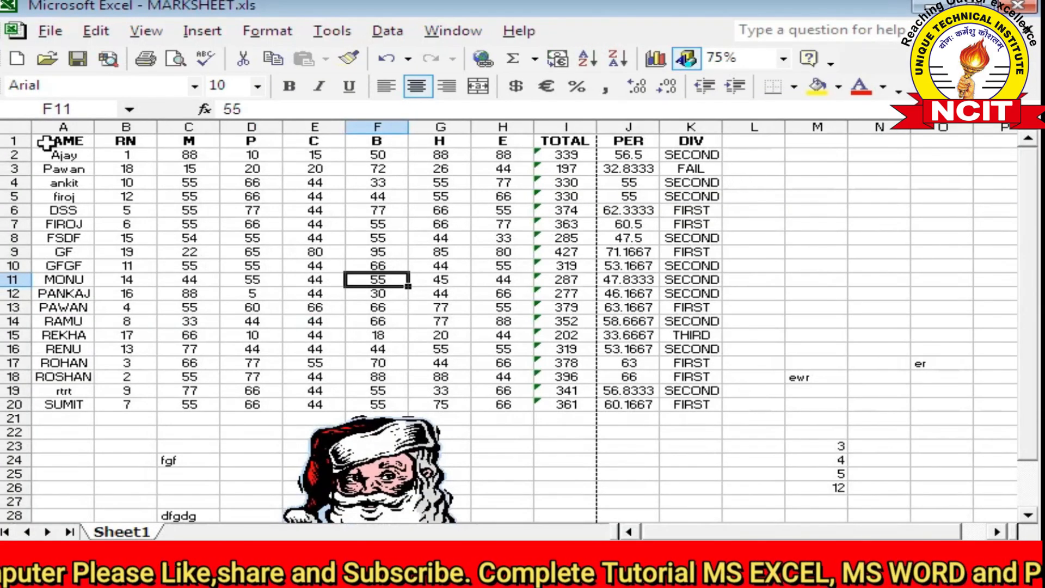
# Select A1:I2 and then C7, reopen Print Preview from the File menu, and close it
pyautogui.moveTo(50, 140); pyautogui.dragTo(538, 152)
pyautogui.scroll(-12, 361, 232)
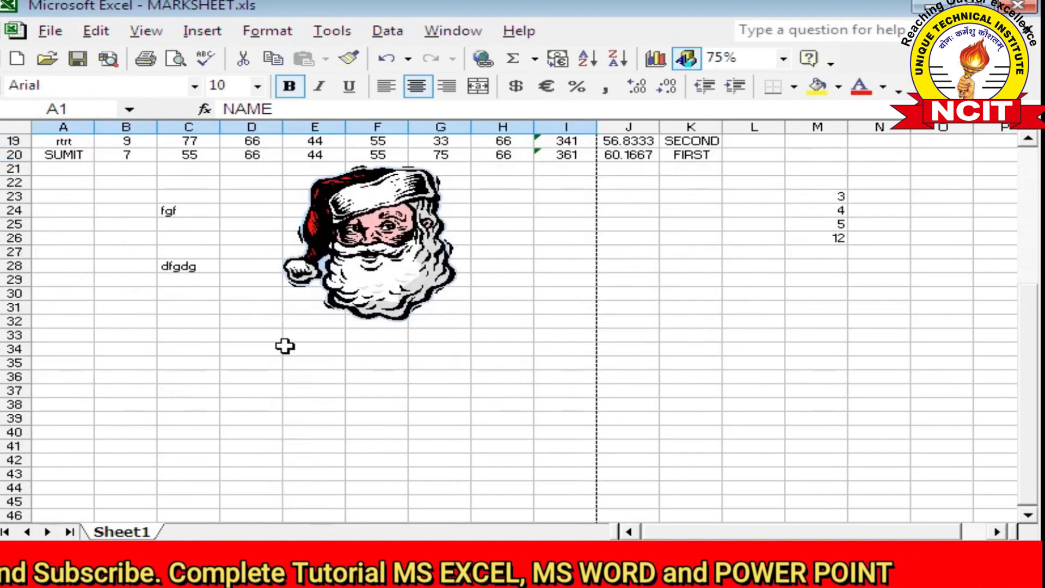
pyautogui.scroll(12, 218, 422)
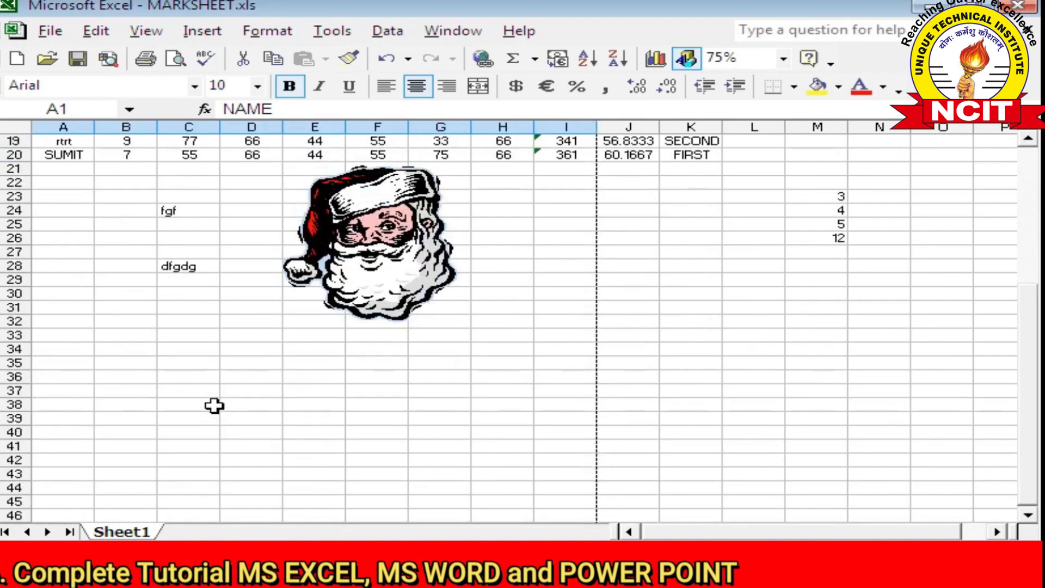
pyautogui.click(202, 229)
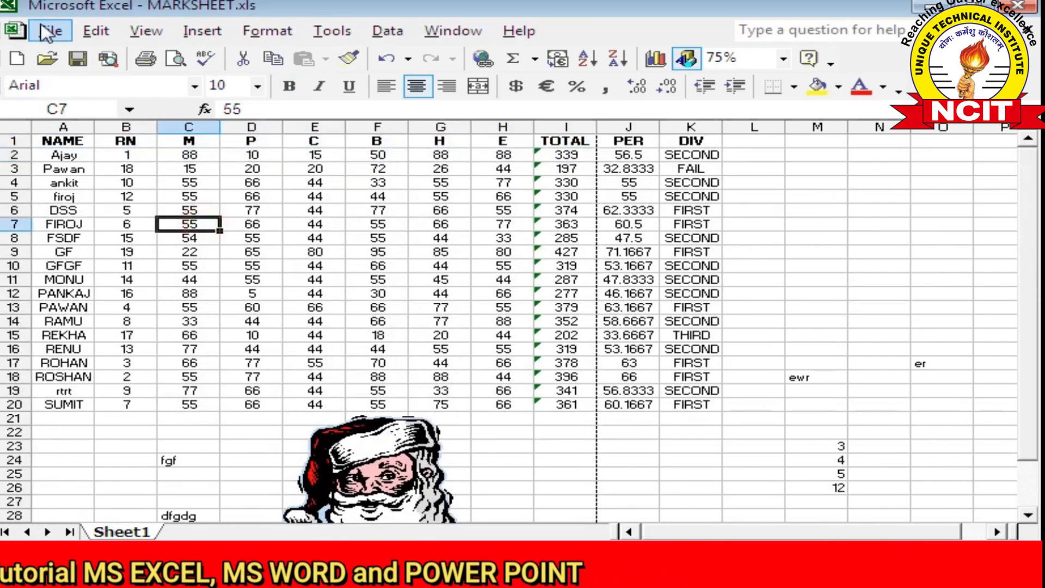
pyautogui.click(49, 31)
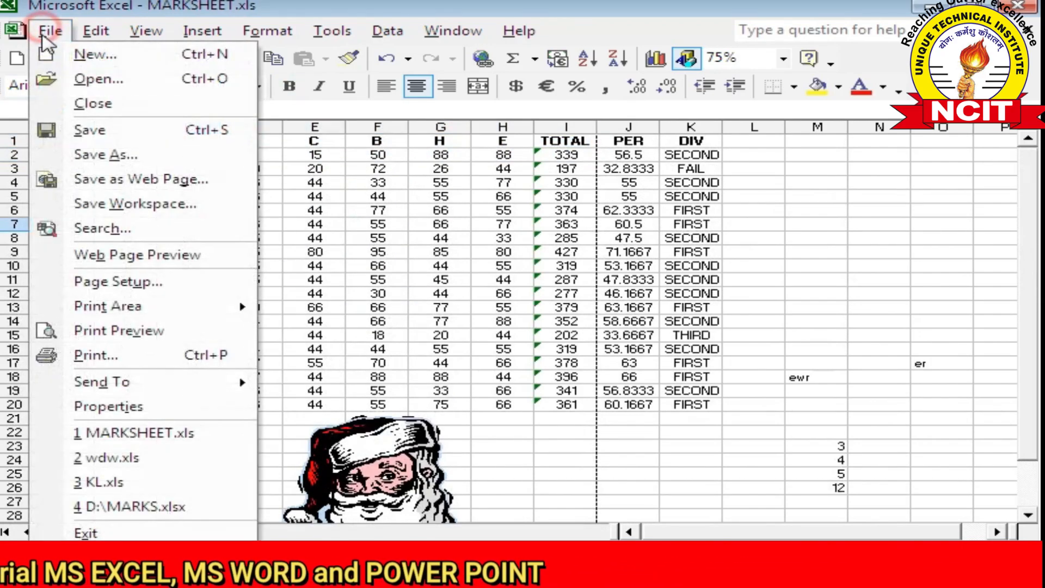
pyautogui.click(117, 331)
pyautogui.scroll(10, 396, 283)
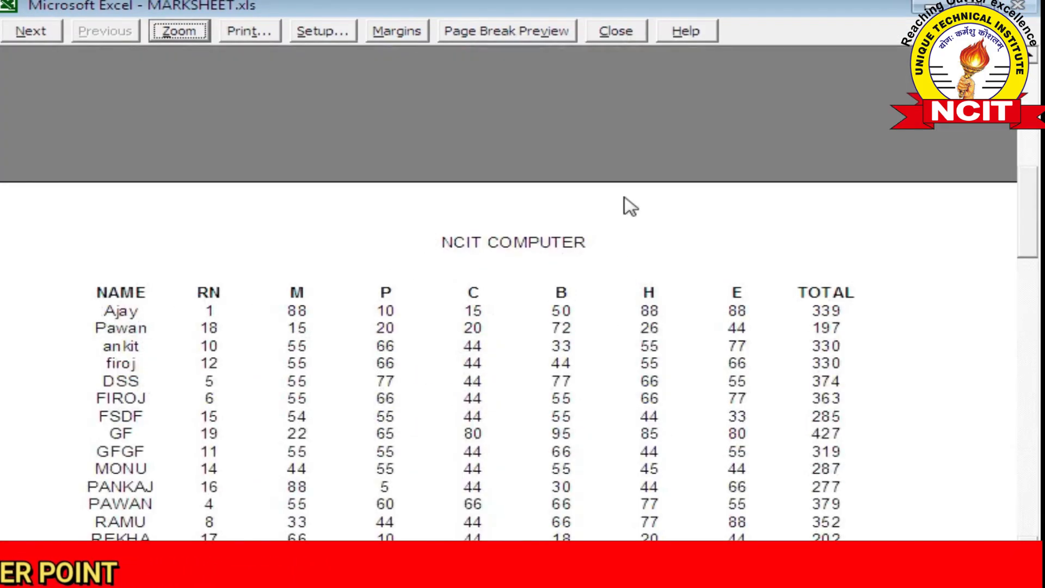
pyautogui.click(615, 32)
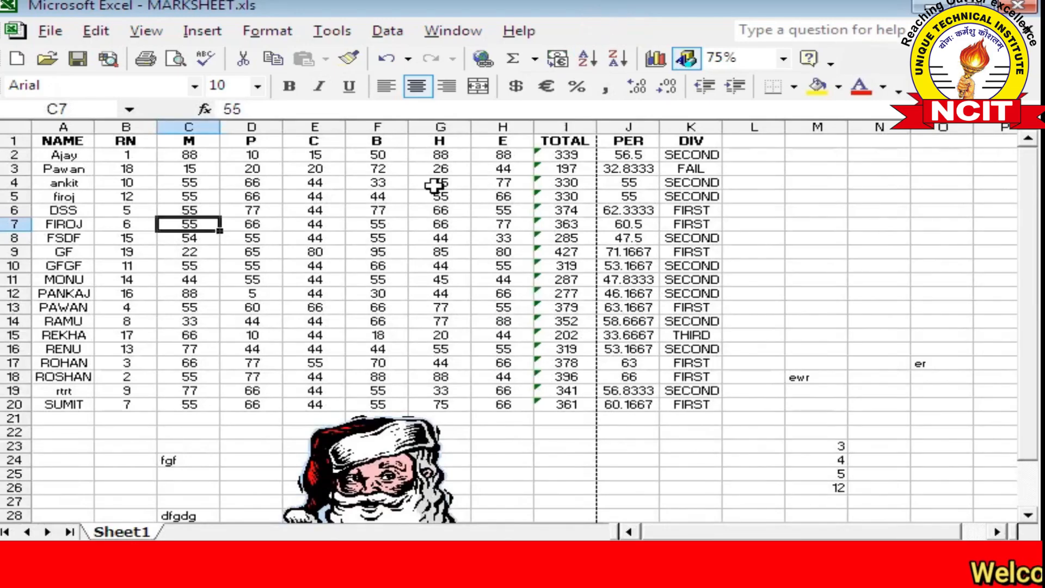
pyautogui.click(146, 31)
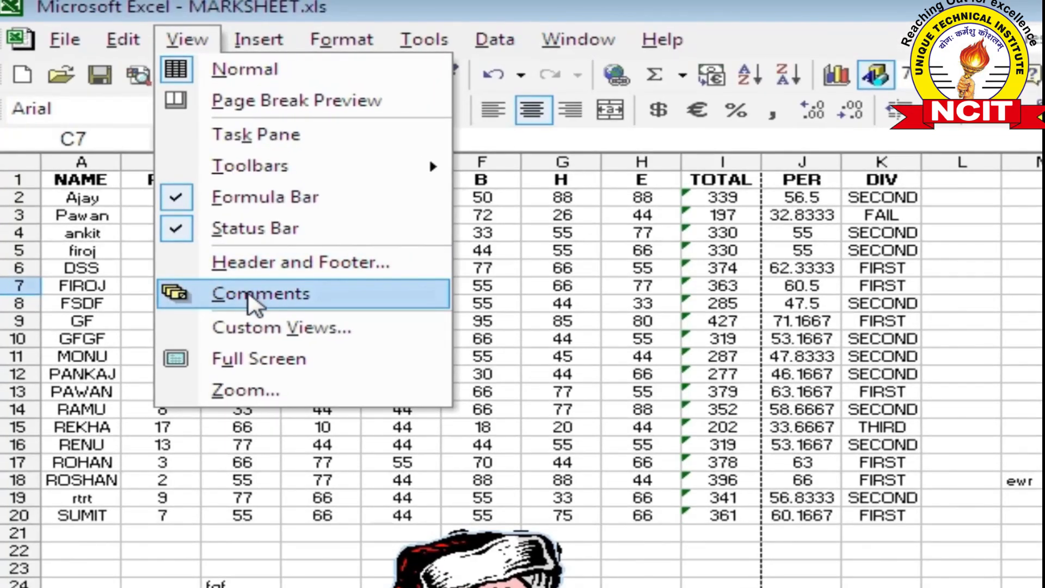
pyautogui.click(531, 356)
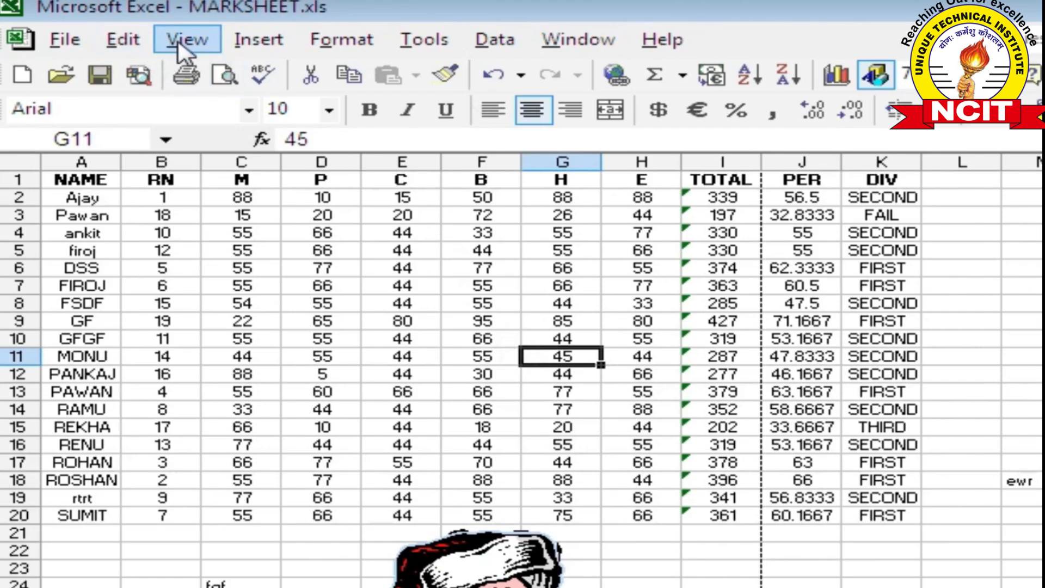
# Insert a comment reading TOTAL MARKS on cell I2
pyautogui.click(711, 200)
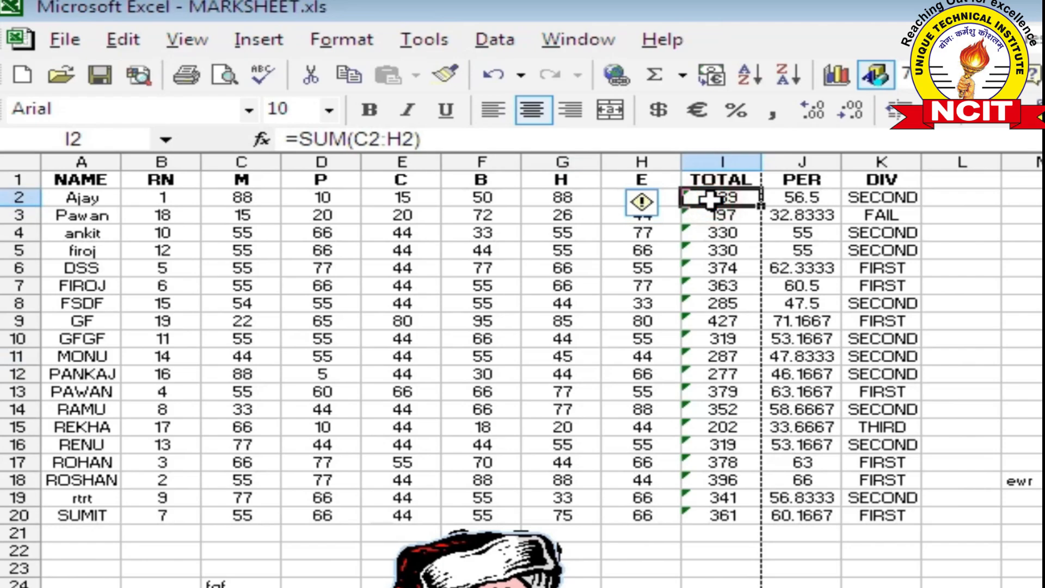
pyautogui.click(266, 43)
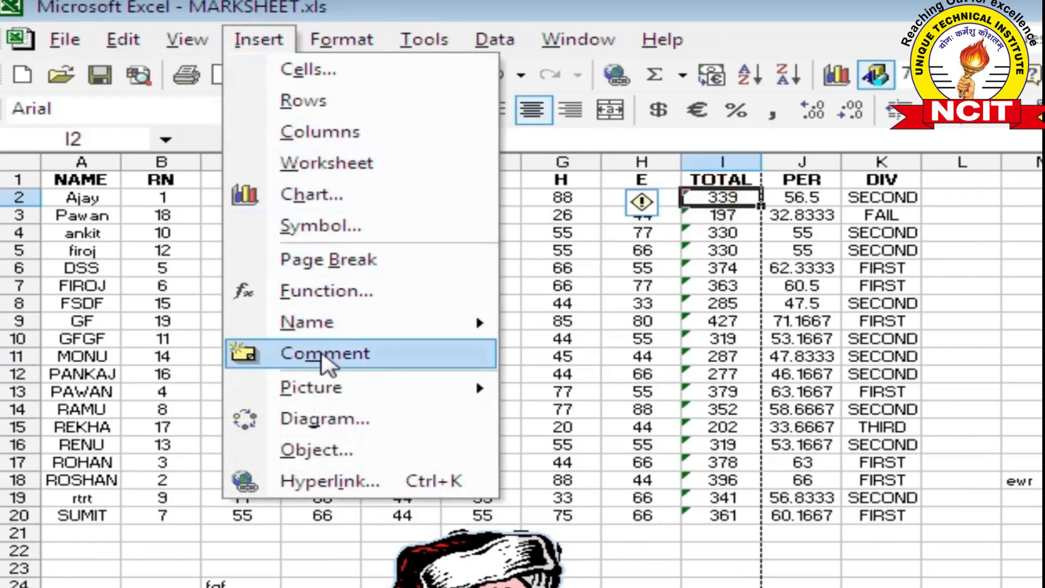
pyautogui.click(323, 357)
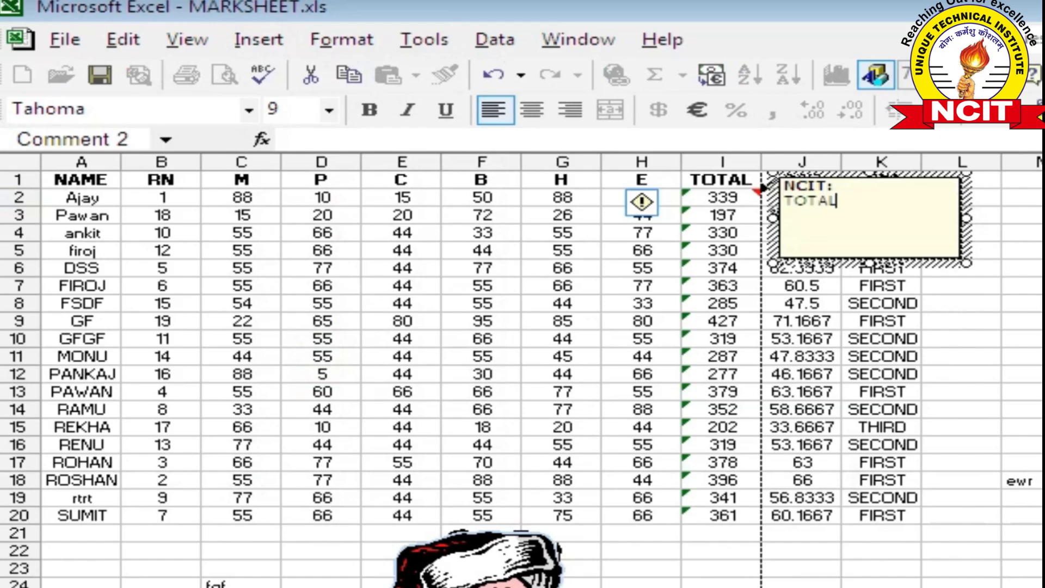
pyautogui.write('TOTAL MARKS')
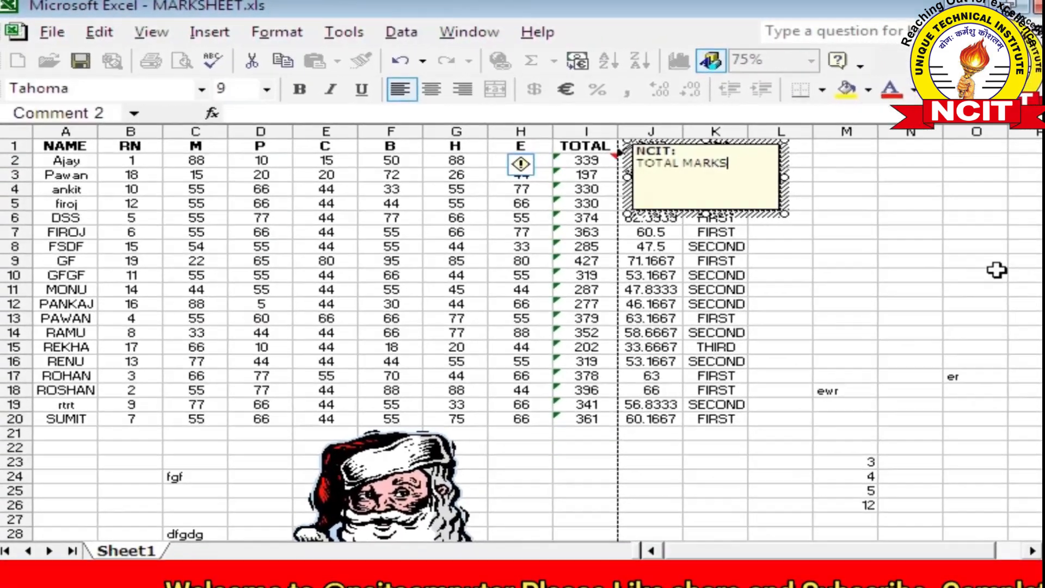
pyautogui.click(893, 236)
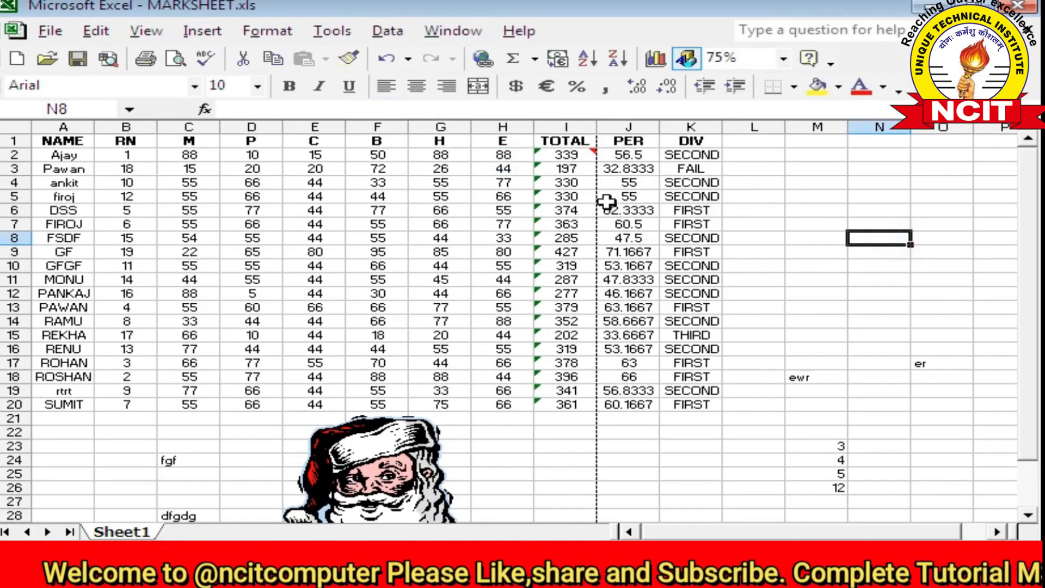
# Reselect cell I2 to read its comment, then open the View menu
pyautogui.moveTo(574, 153)
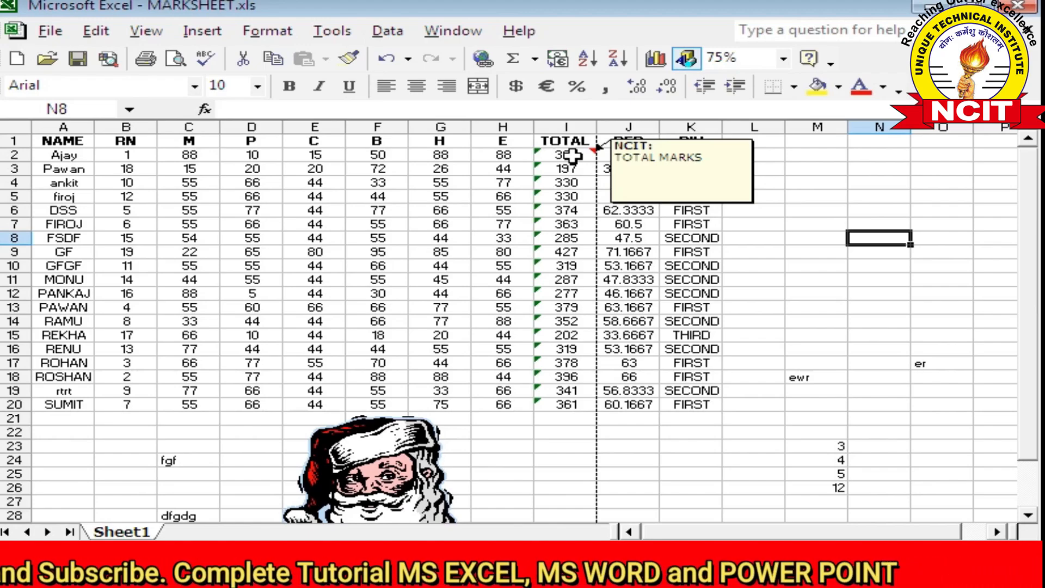
pyautogui.click(572, 156)
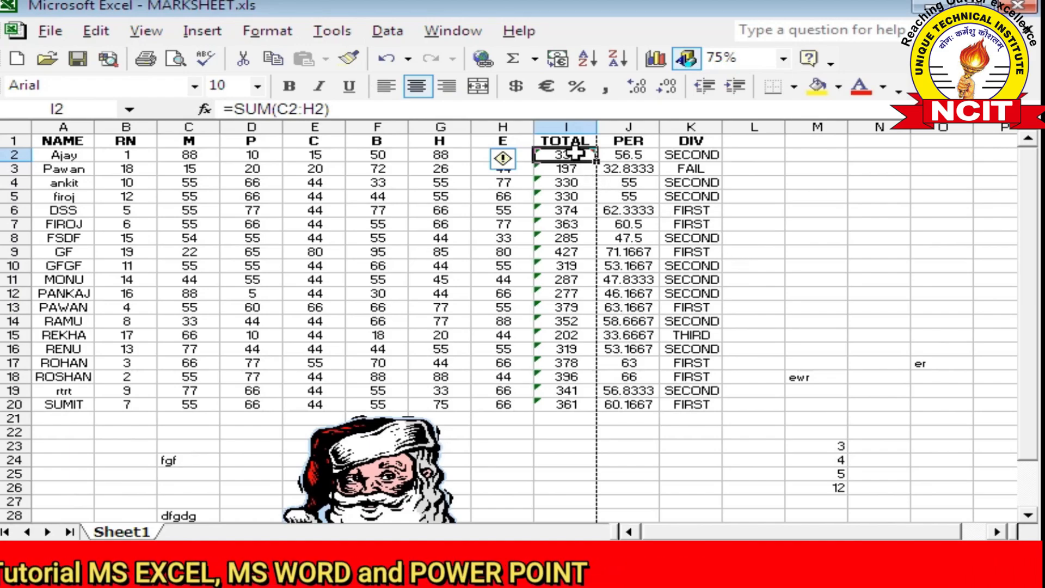
pyautogui.moveTo(575, 154)
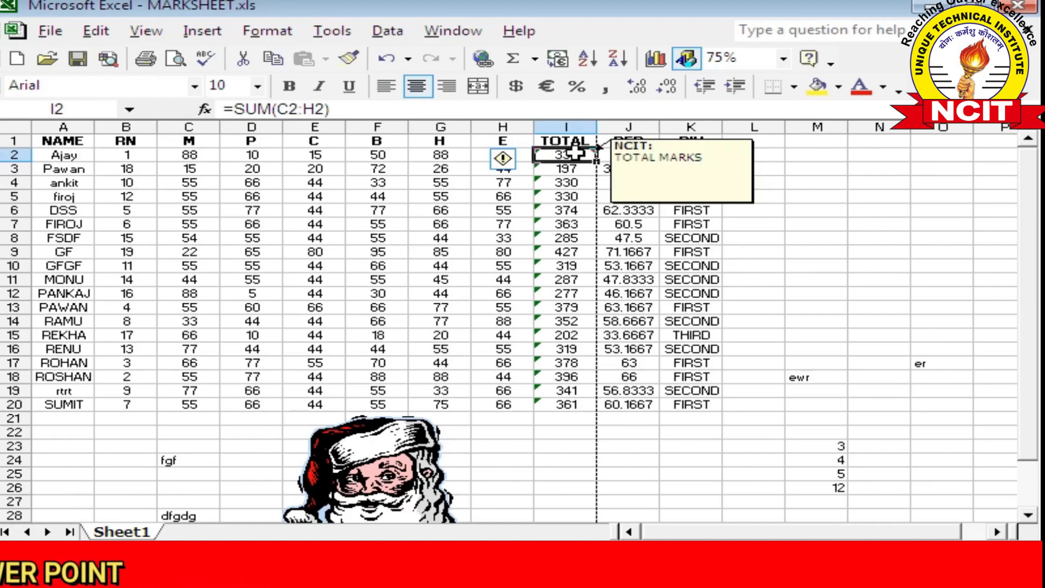
pyautogui.click(156, 34)
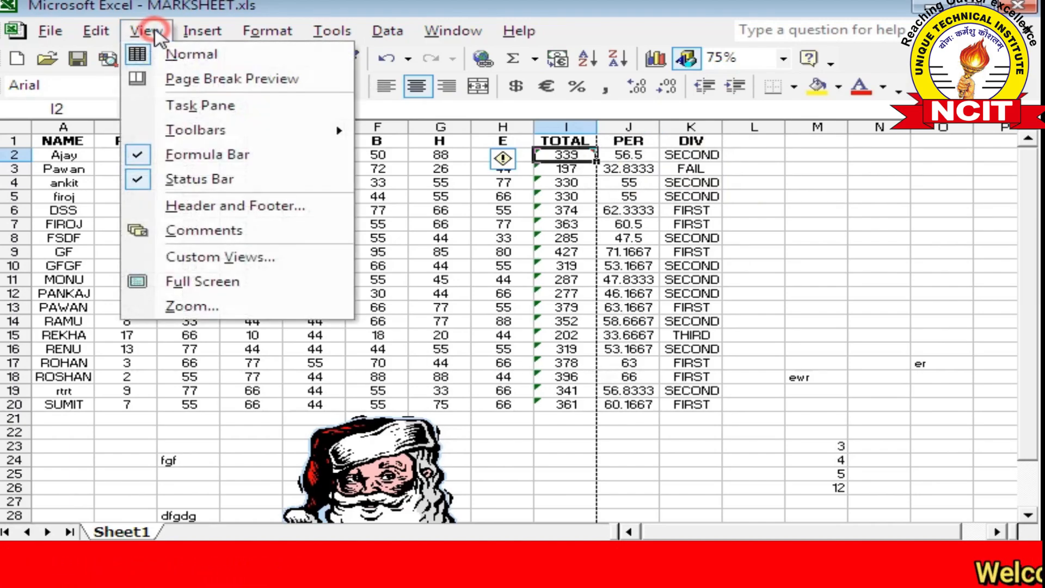
# Show comments and add the line HHKHKJHKJ to the I2 comment
pyautogui.click(205, 231)
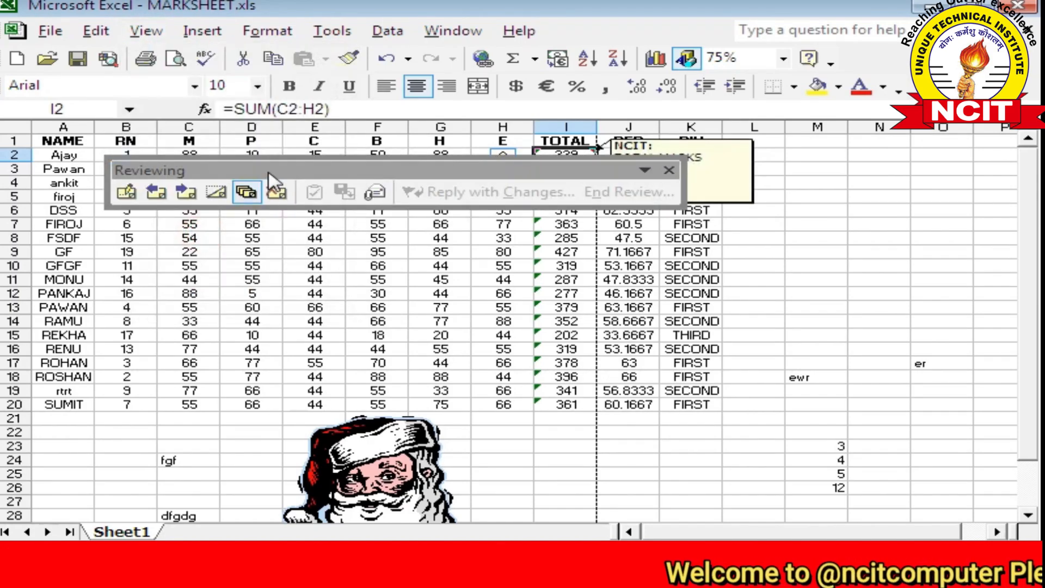
pyautogui.moveTo(292, 174); pyautogui.dragTo(295, 343)
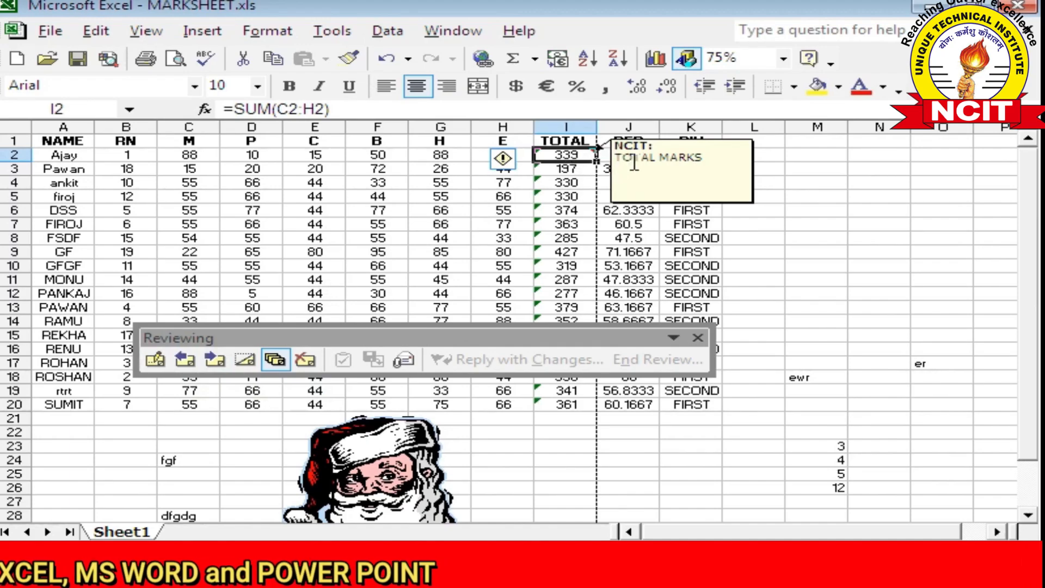
pyautogui.click(158, 361)
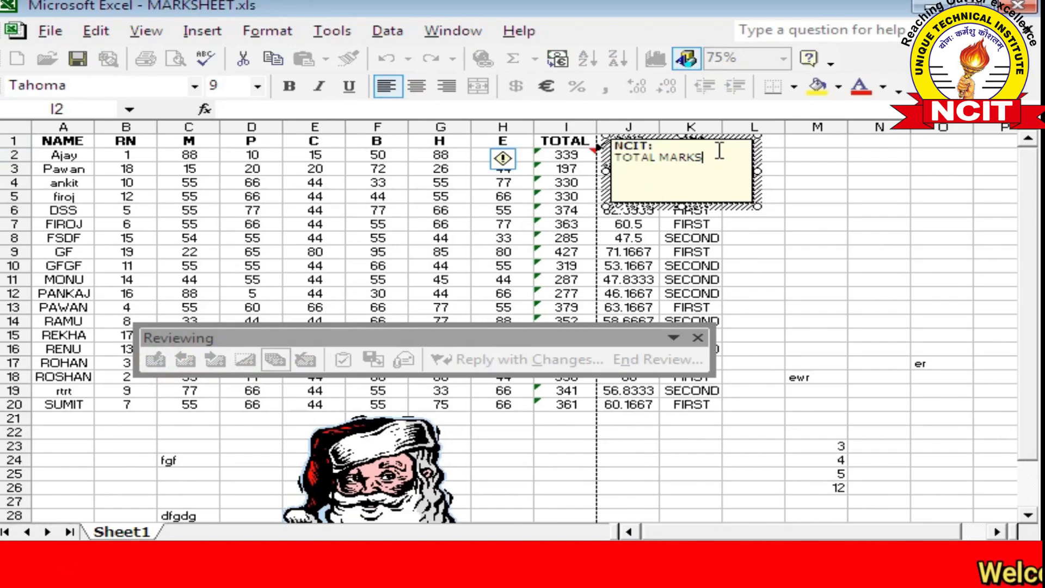
pyautogui.write('HHKHKJHKJ')
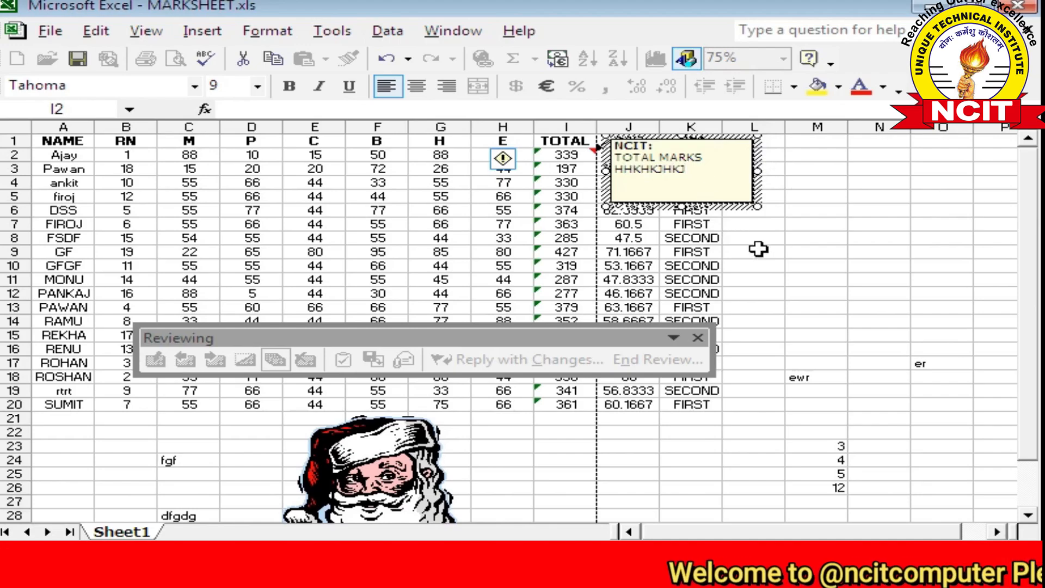
pyautogui.click(782, 334)
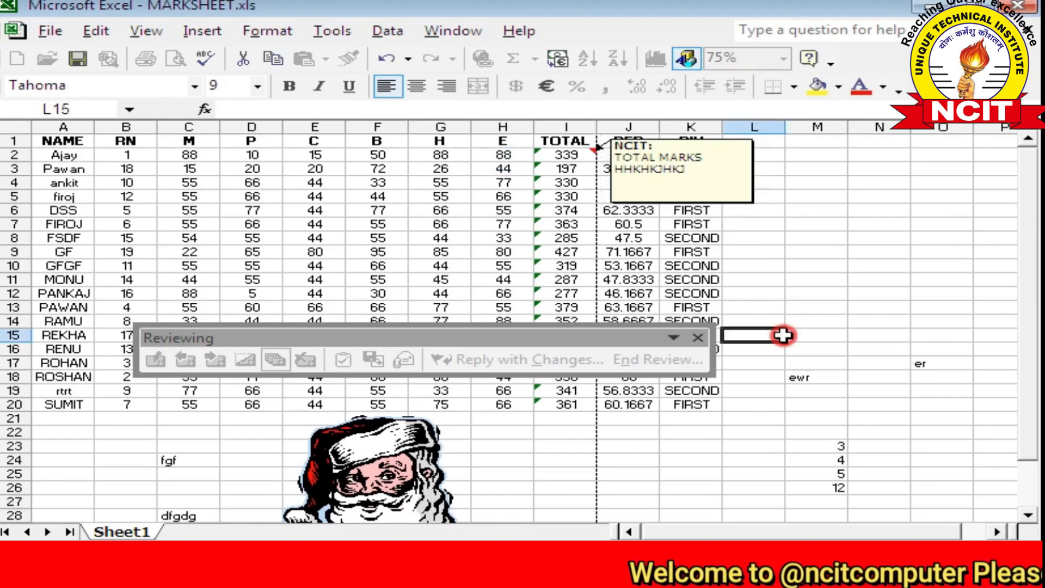
# Toggle comment display off and back on with Show All Comments and View > Comments
pyautogui.click(274, 361)
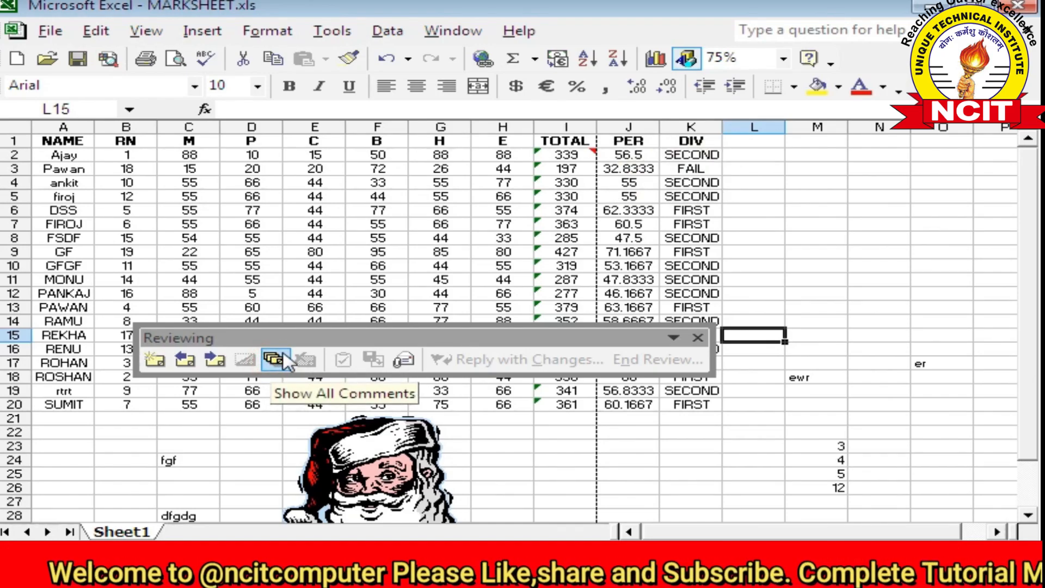
pyautogui.click(277, 362)
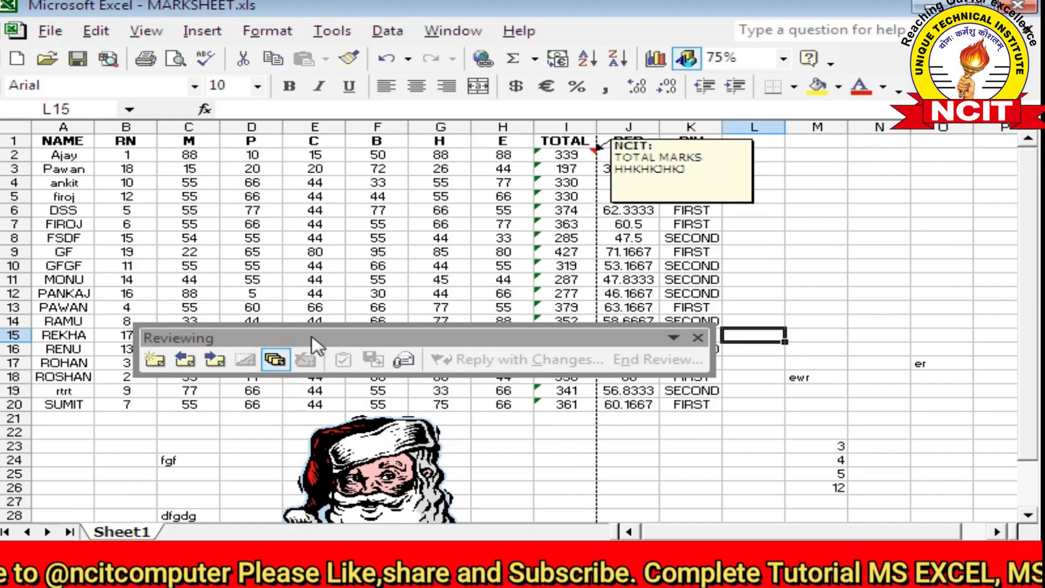
pyautogui.click(145, 33)
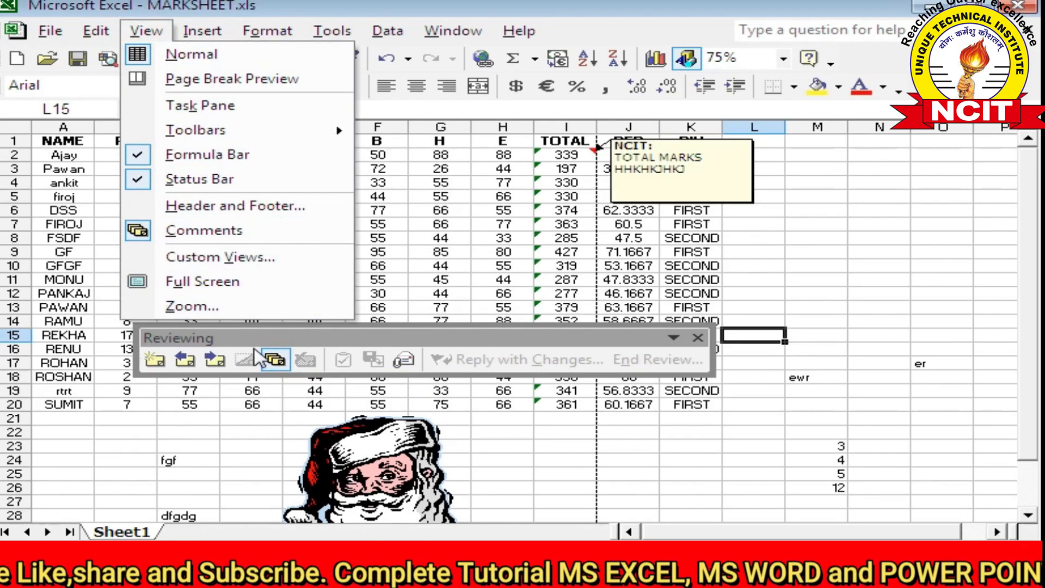
pyautogui.click(202, 232)
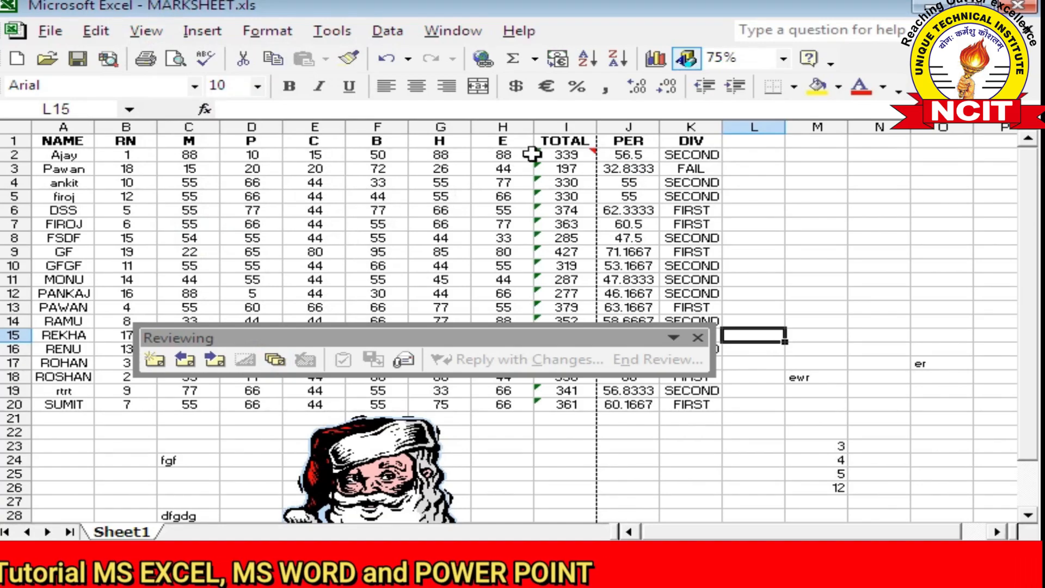
pyautogui.moveTo(559, 153)
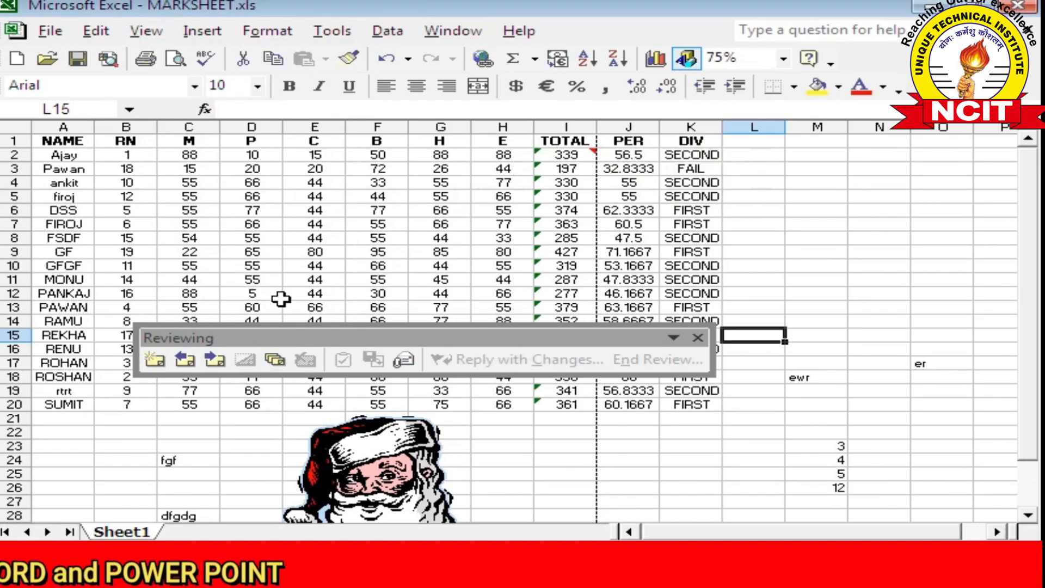
pyautogui.click(146, 33)
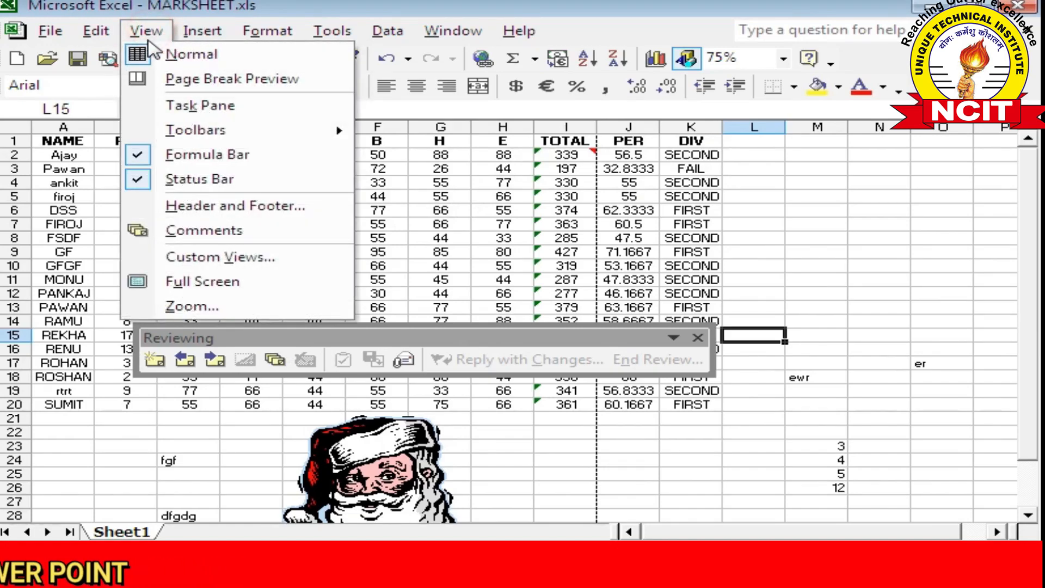
pyautogui.click(180, 233)
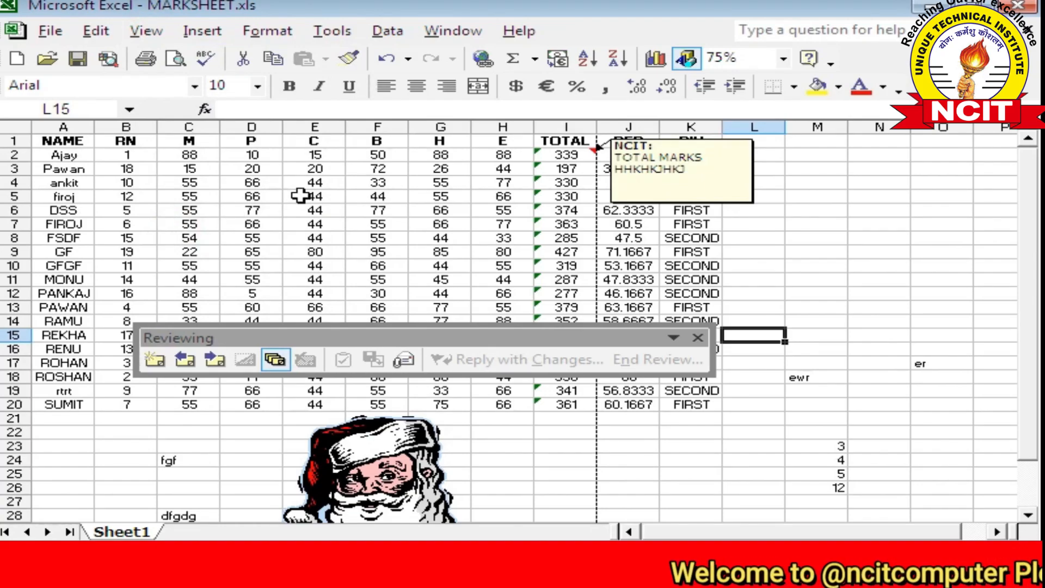
# Close the Reviewing toolbar, hide comments via View > Comments, and select cell D9
pyautogui.click(698, 337)
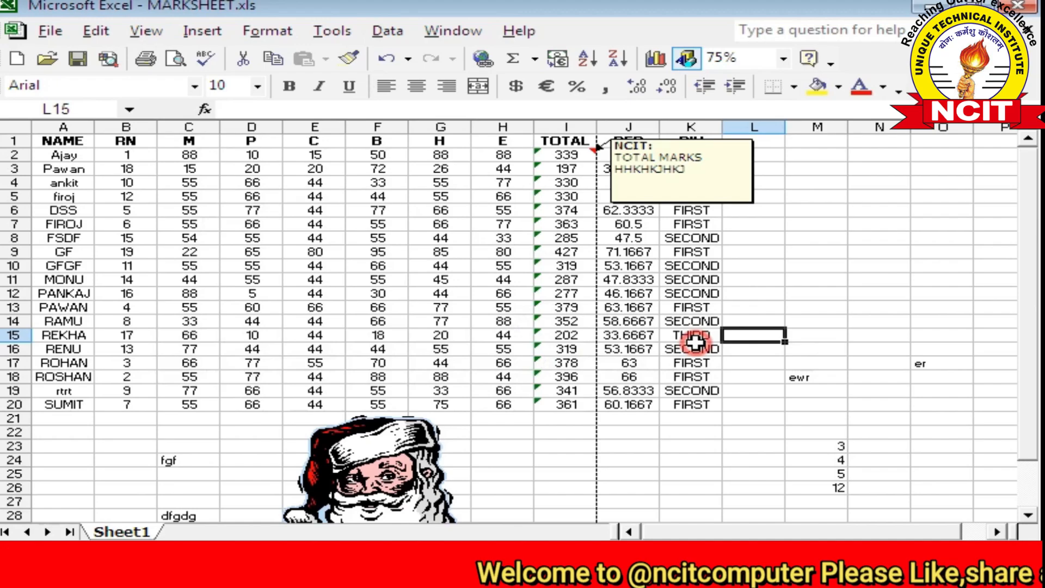
pyautogui.click(146, 31)
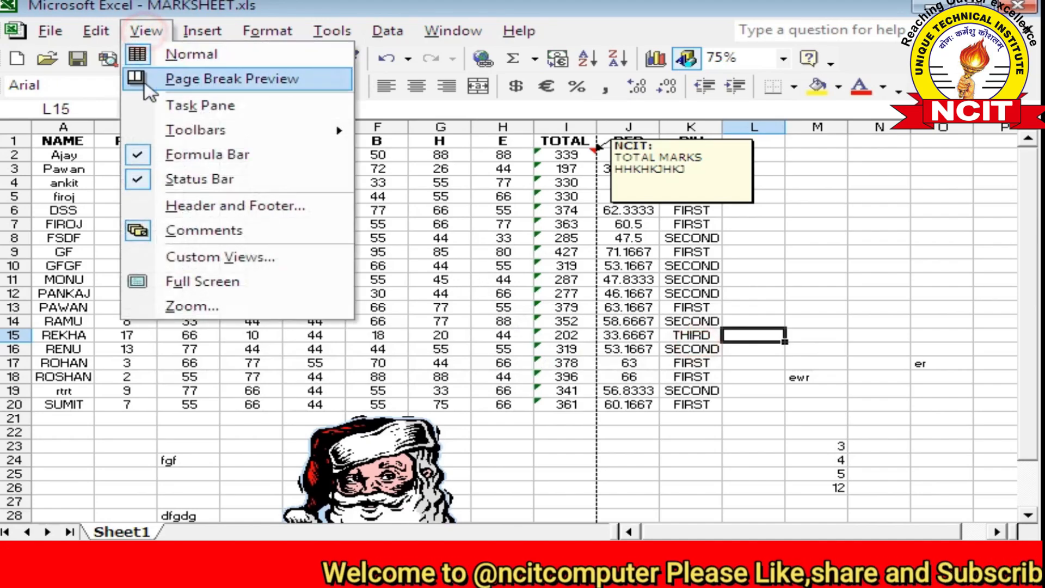
pyautogui.click(183, 230)
pyautogui.click(246, 249)
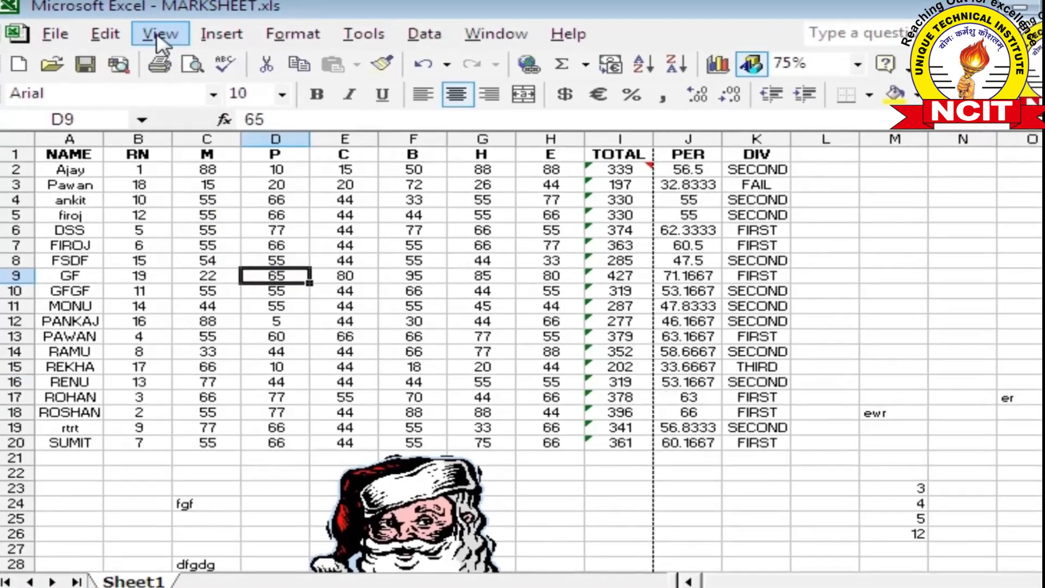
# Dismiss the View menu, select cell E5, and create a new blank Book3 workbook
pyautogui.click(159, 34)
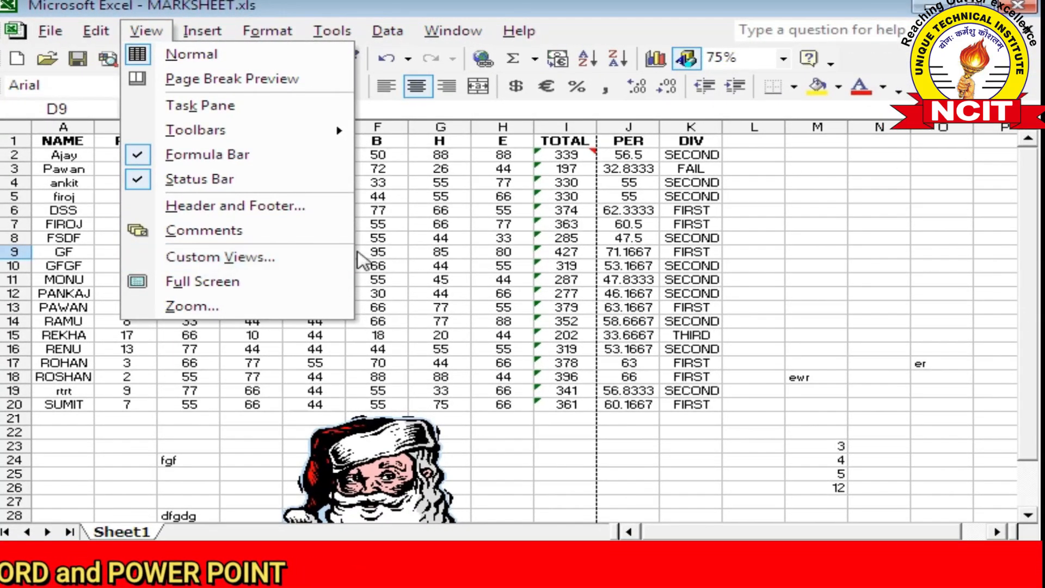
pyautogui.click(404, 251)
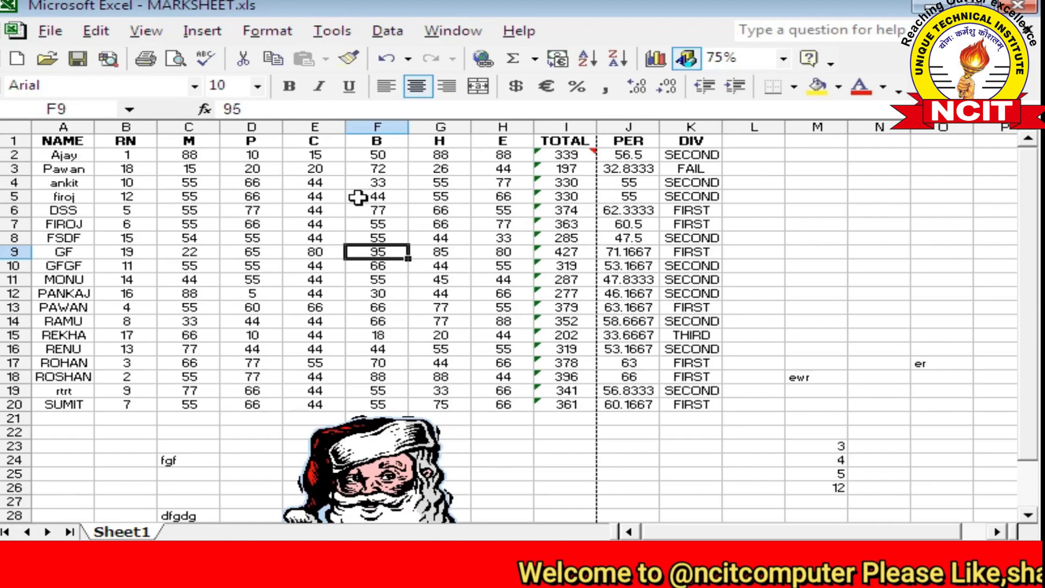
pyautogui.click(300, 195)
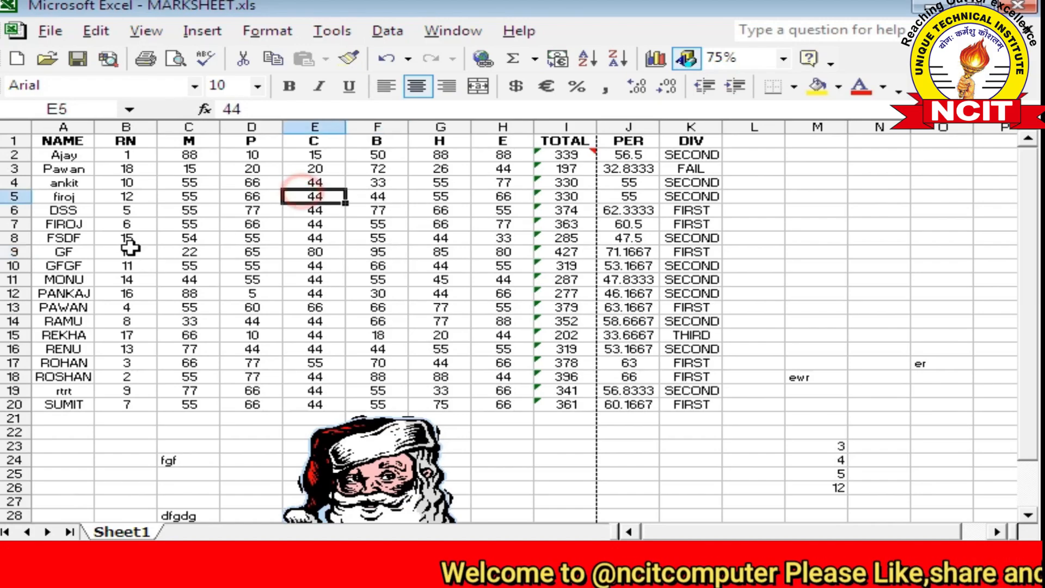
pyautogui.click(18, 58)
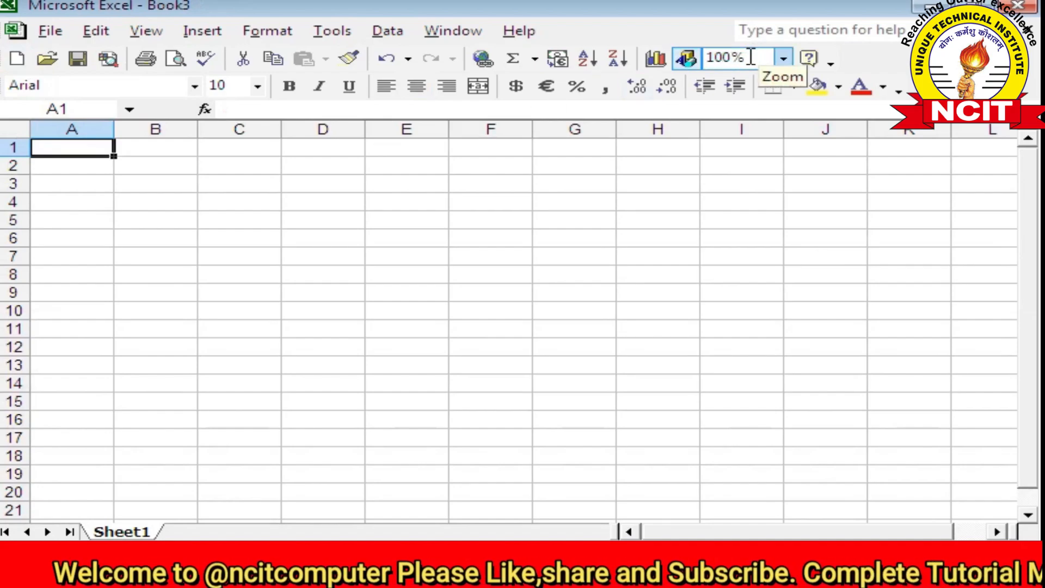
pyautogui.click(444, 259)
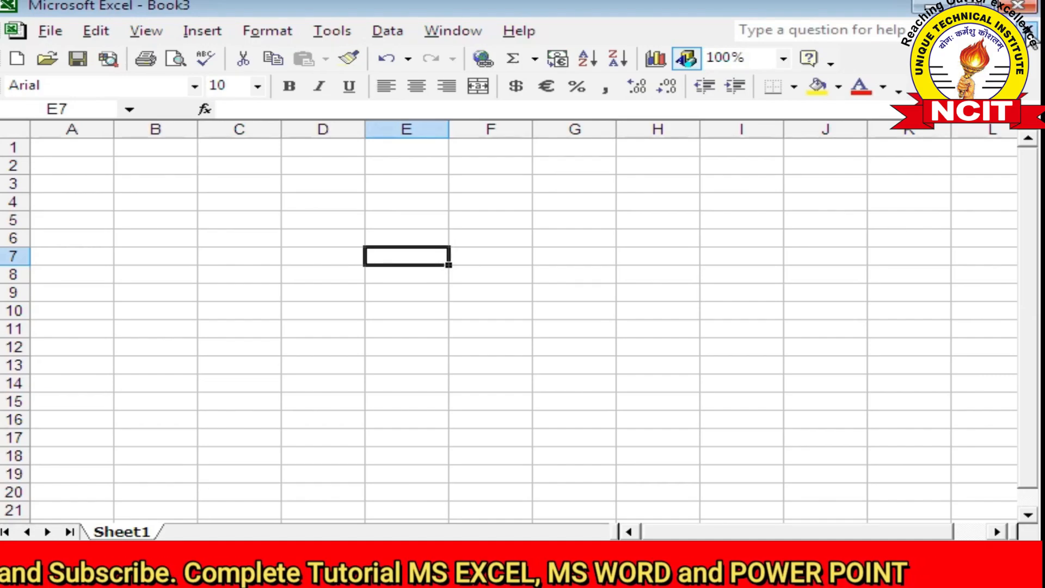
# Close Book3 and set MARKSHEET's zoom to 100%
pyautogui.click(1031, 31)
pyautogui.click(784, 58)
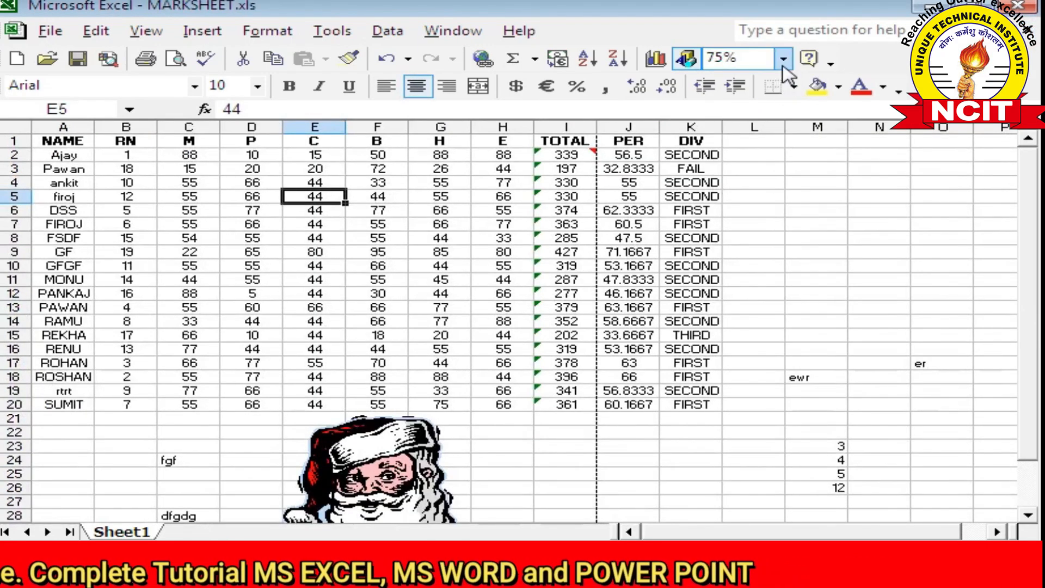
pyautogui.click(724, 96)
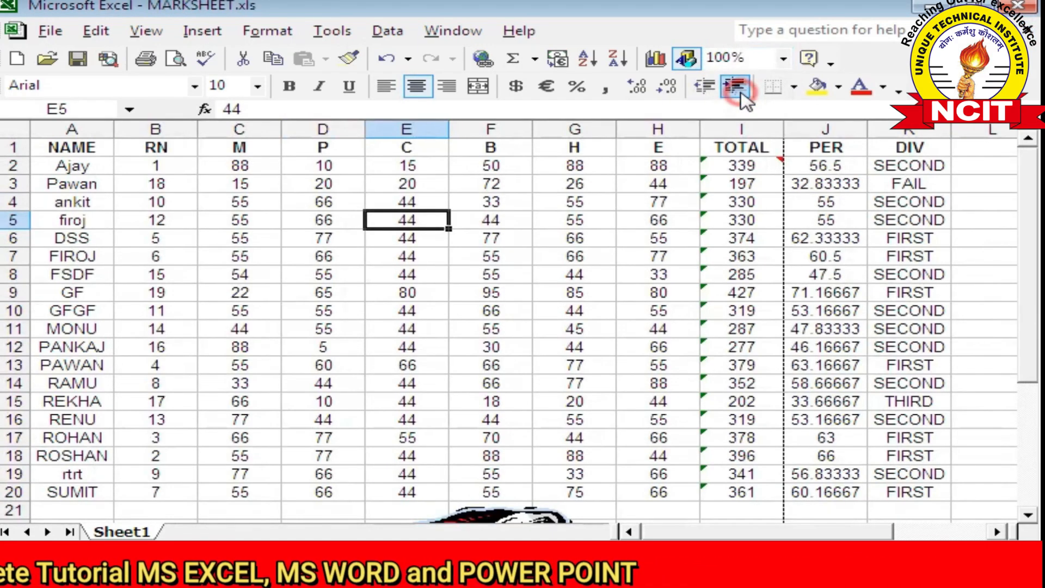
# Select F8, save MARKSHEET.xls, close it with File > Close, and reopen it from File > 1 MARKSHEET.xls
pyautogui.click(454, 274)
pyautogui.click(82, 61)
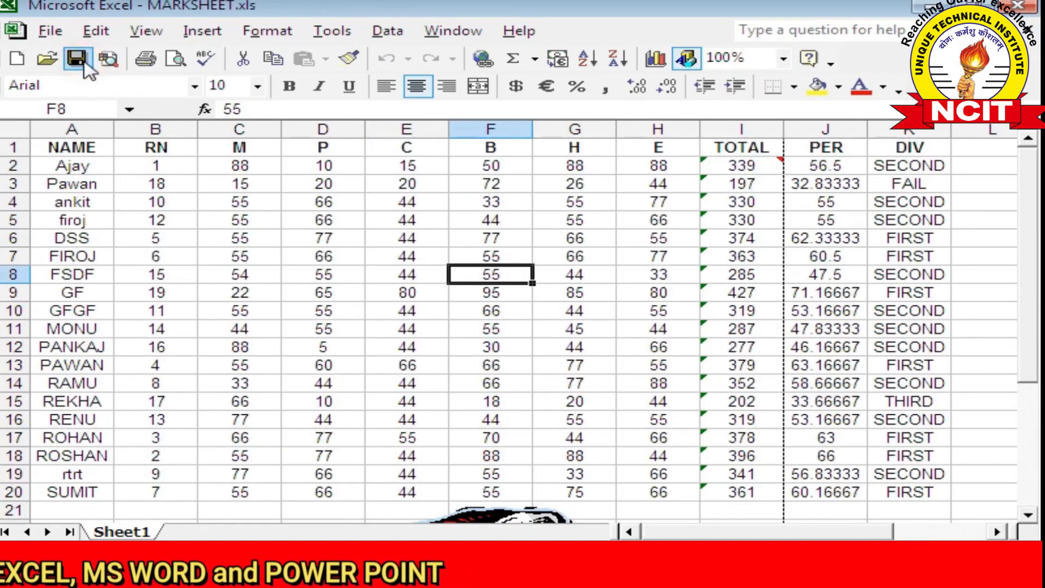
pyautogui.click(49, 31)
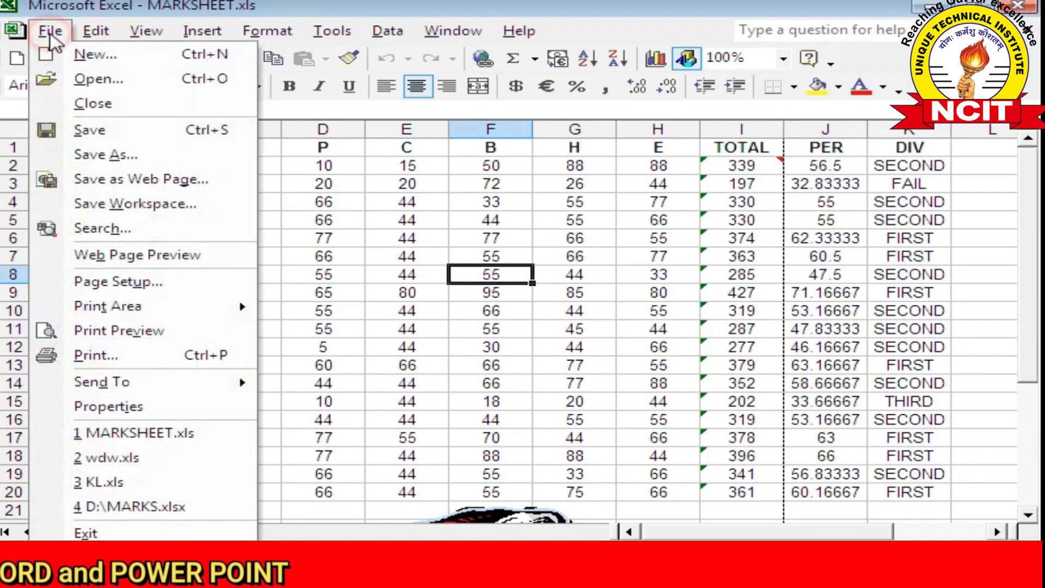
pyautogui.click(79, 105)
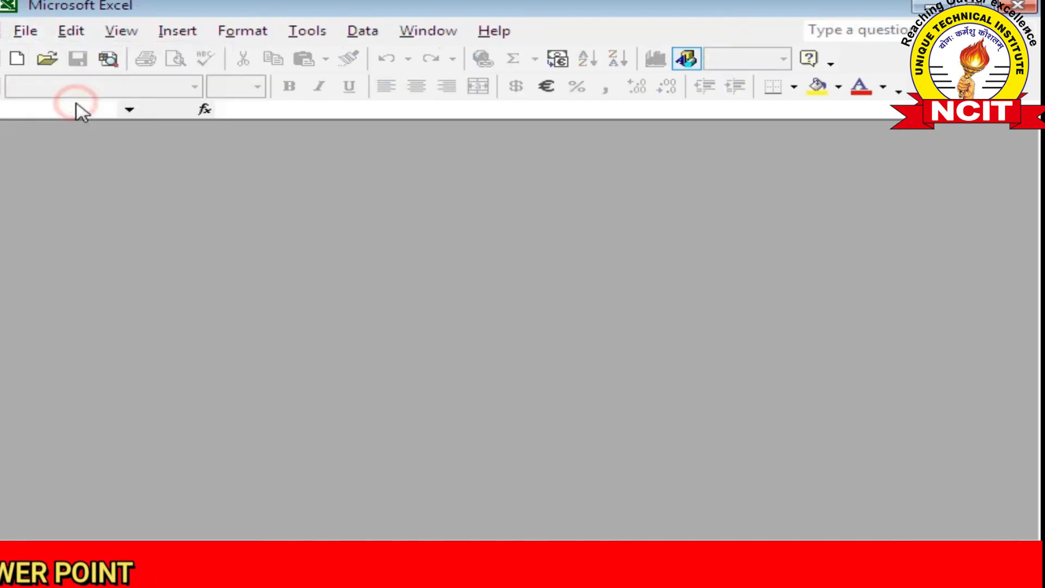
pyautogui.click(29, 37)
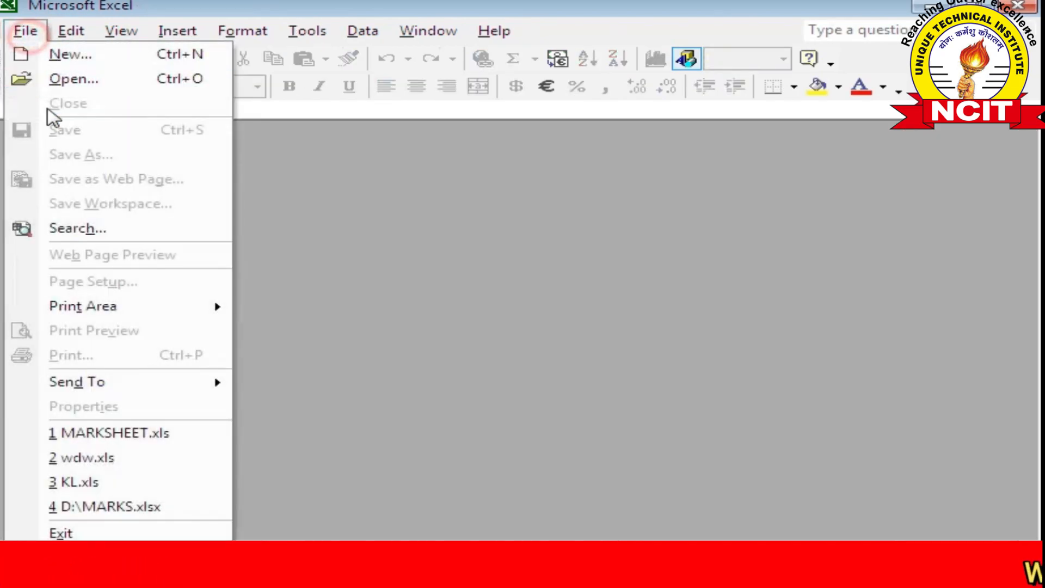
pyautogui.click(163, 441)
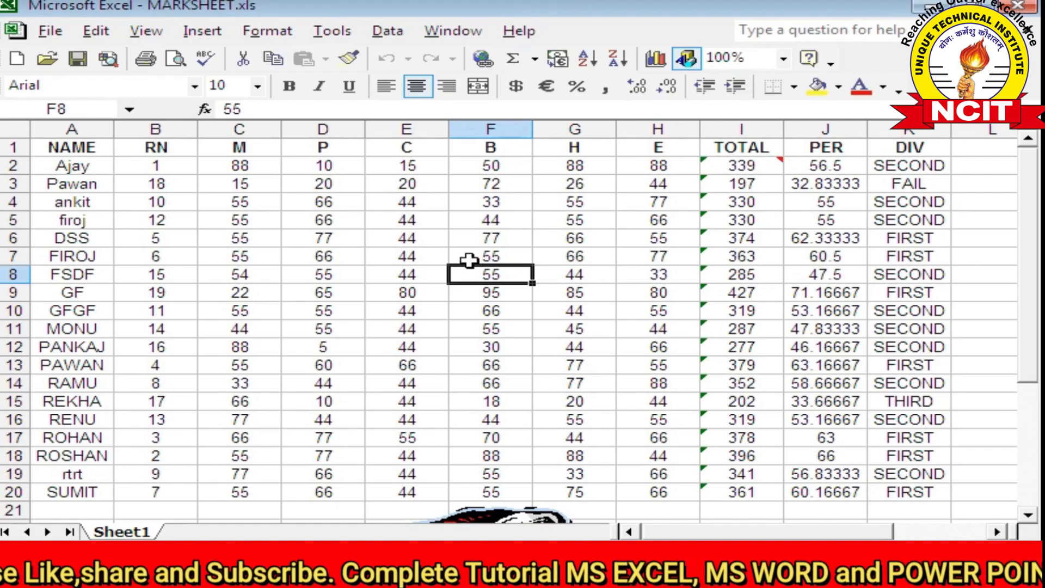
# Select cell G5 and set the sheet zoom to 200%
pyautogui.click(146, 31)
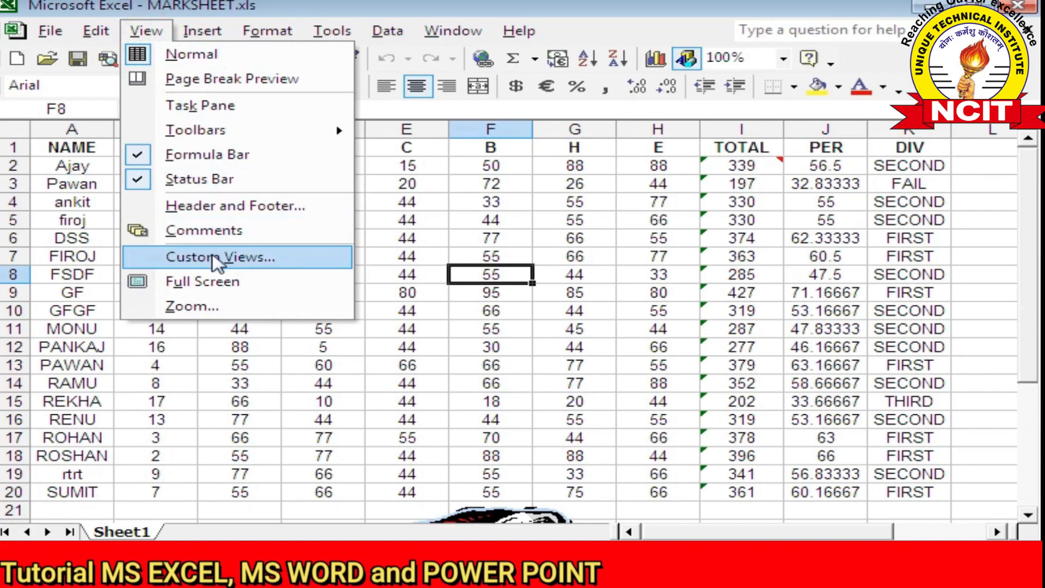
pyautogui.click(542, 219)
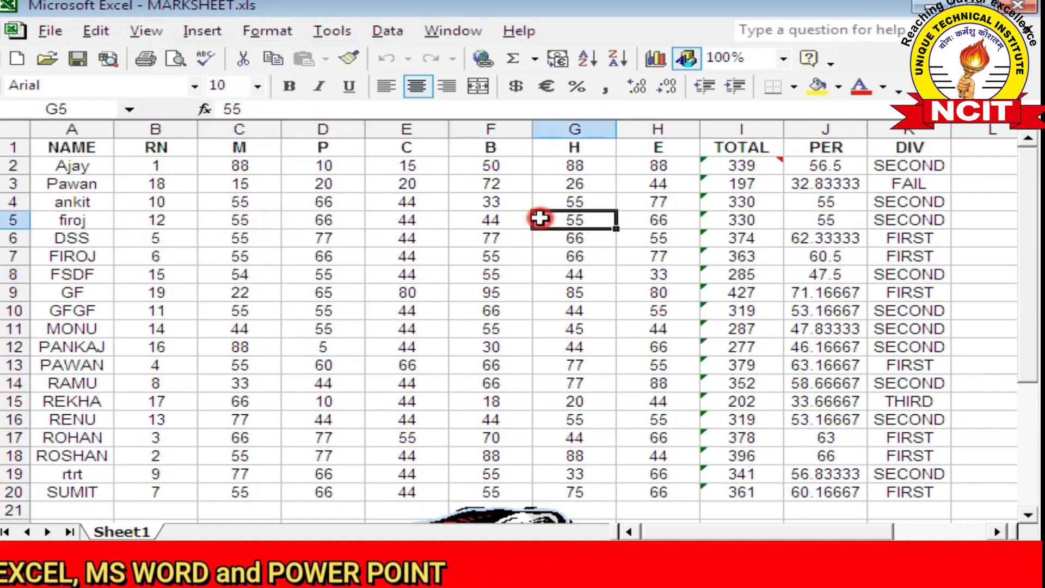
pyautogui.click(784, 58)
pyautogui.click(727, 81)
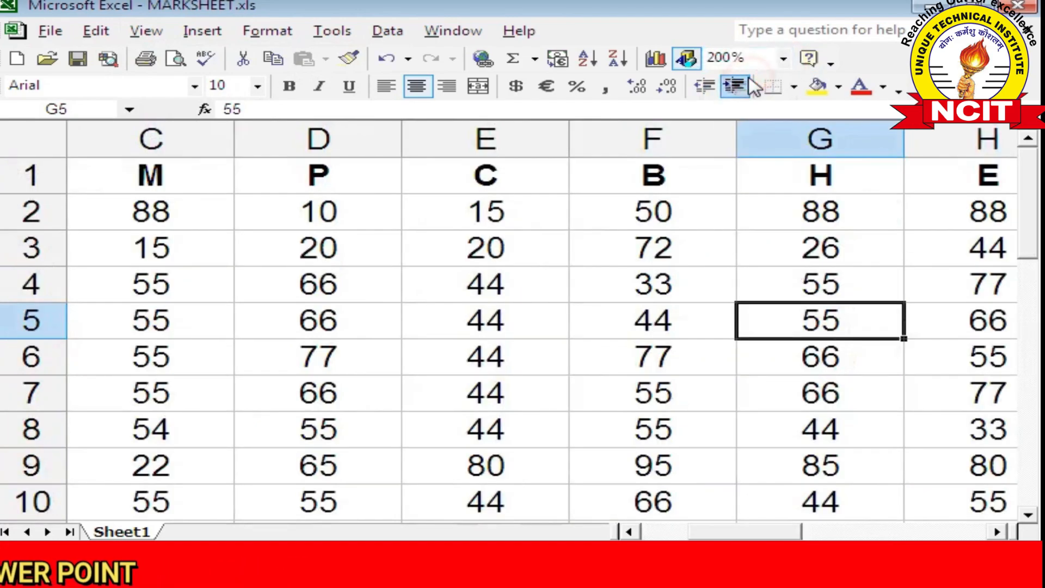
# Add a custom view named 200% through View > Custom Views
pyautogui.click(147, 32)
pyautogui.click(215, 256)
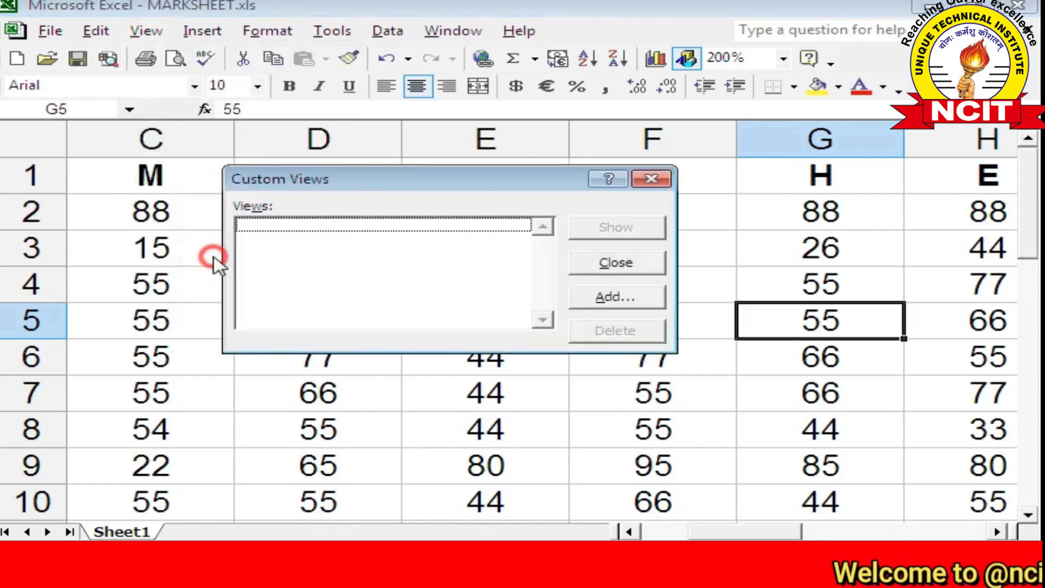
pyautogui.click(620, 300)
pyautogui.write('200')
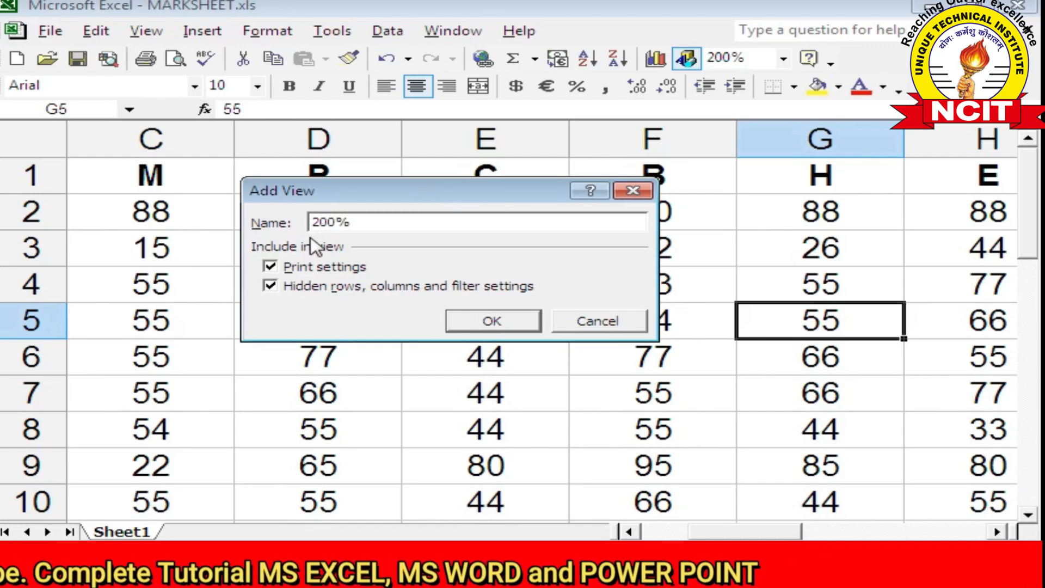
pyautogui.click(493, 321)
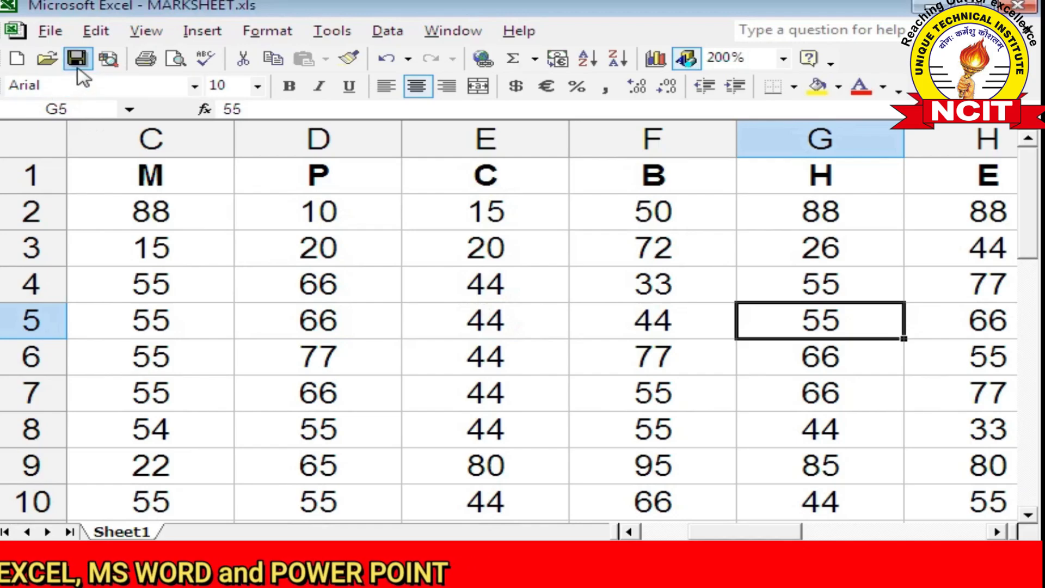
# Close MARKSHEET.xls with File > Close and reopen it from the recent-files list
pyautogui.click(47, 33)
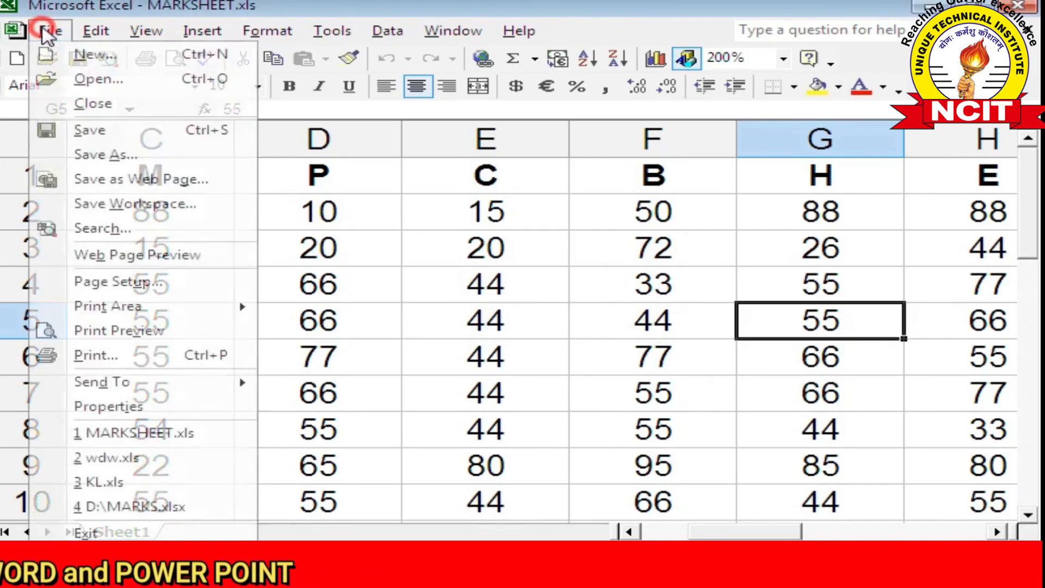
pyautogui.click(81, 104)
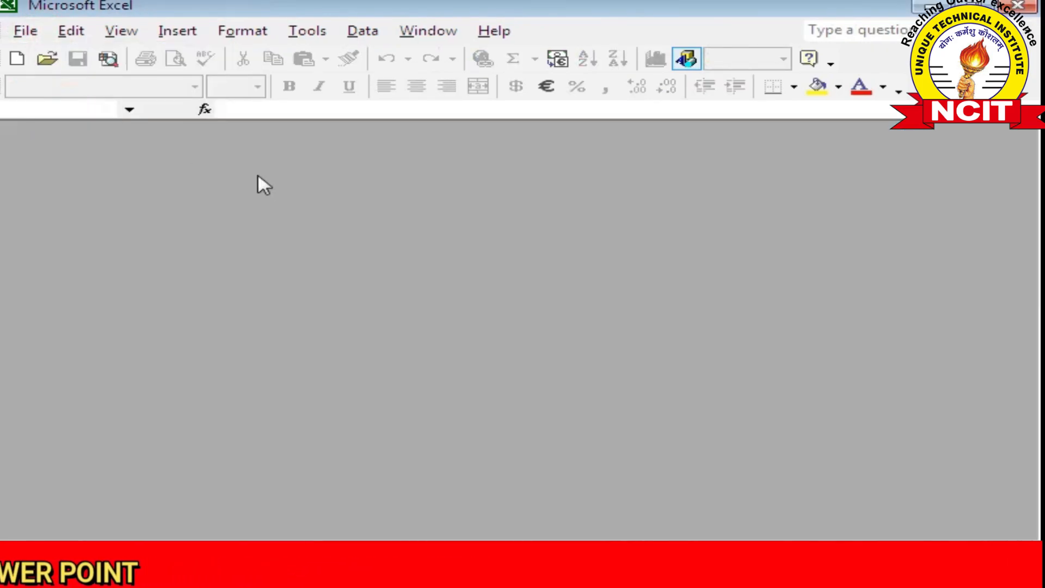
pyautogui.click(27, 31)
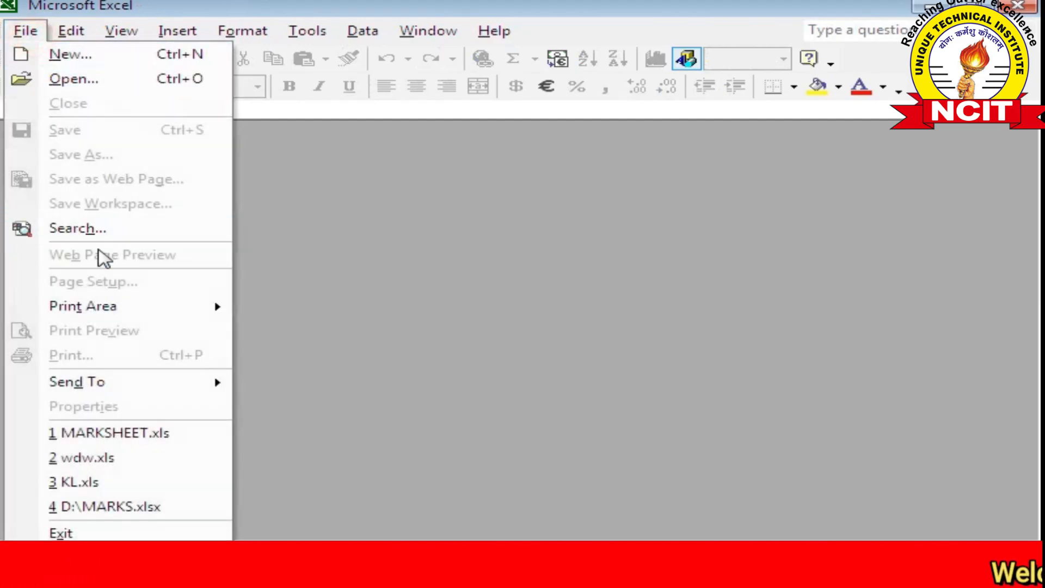
pyautogui.click(145, 434)
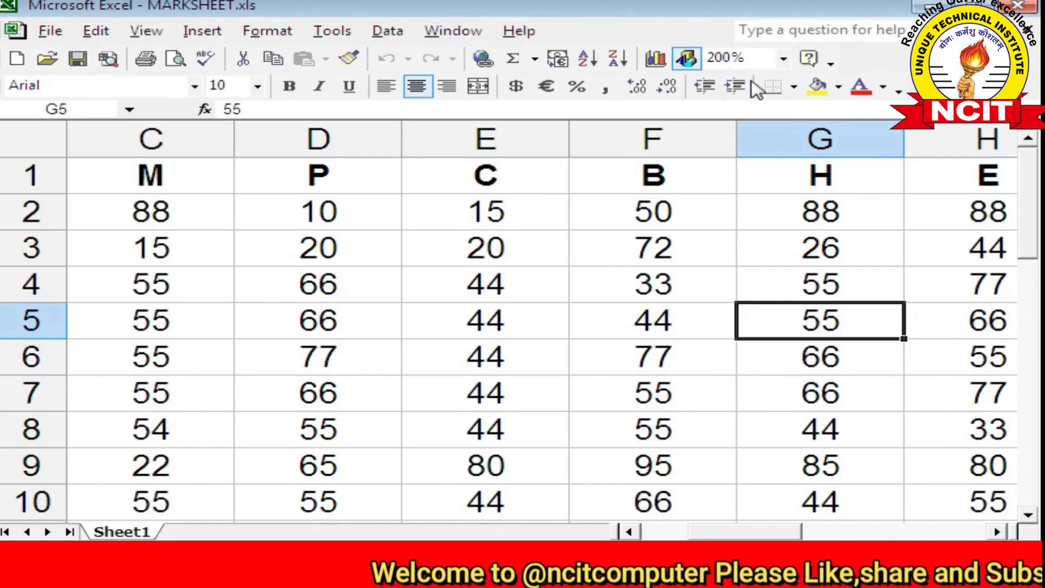
# Set the zoom to 75% and save it as a custom view named 75%
pyautogui.click(784, 58)
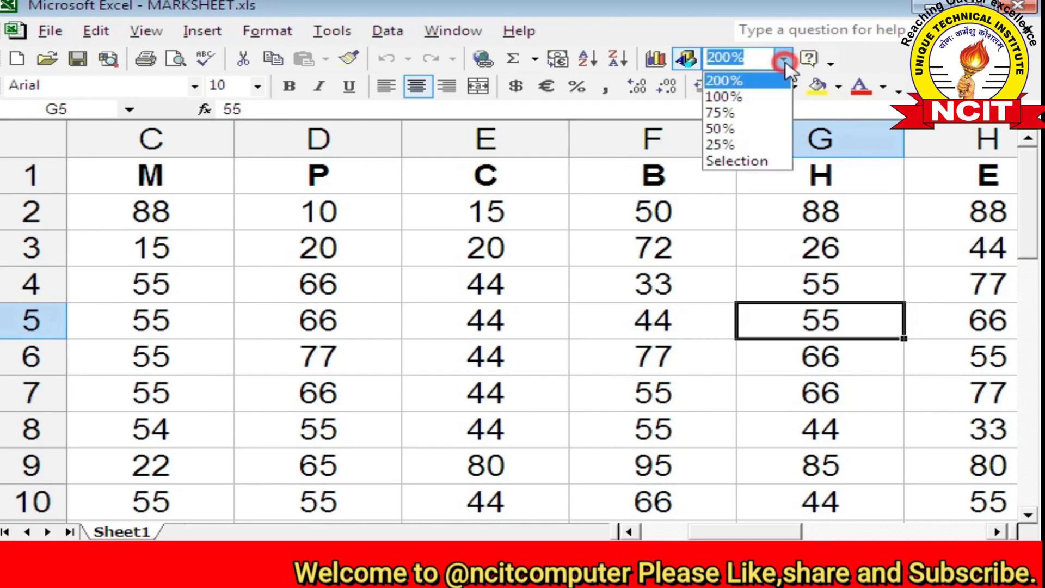
pyautogui.click(733, 111)
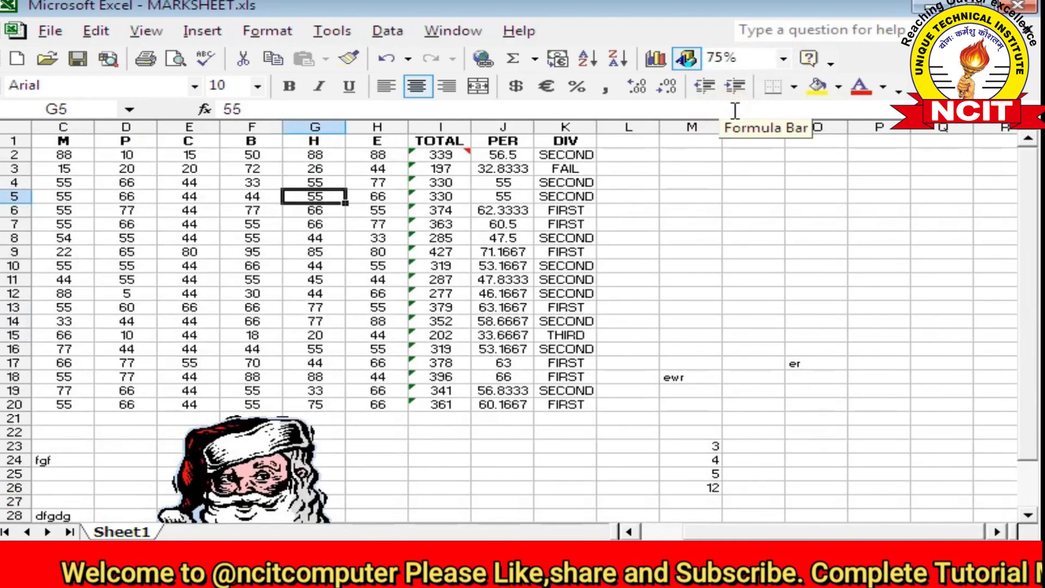
pyautogui.click(145, 31)
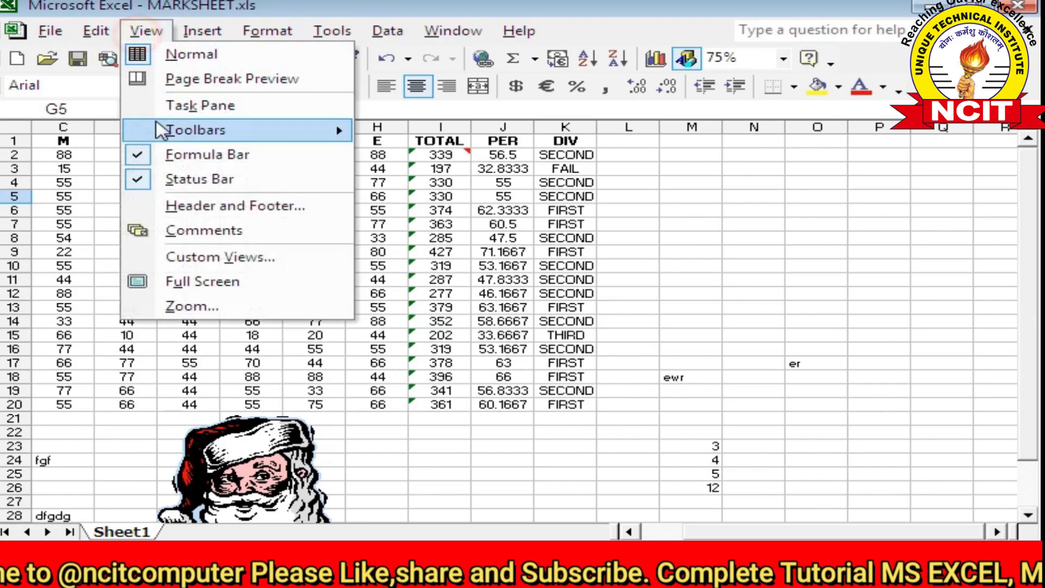
pyautogui.click(219, 260)
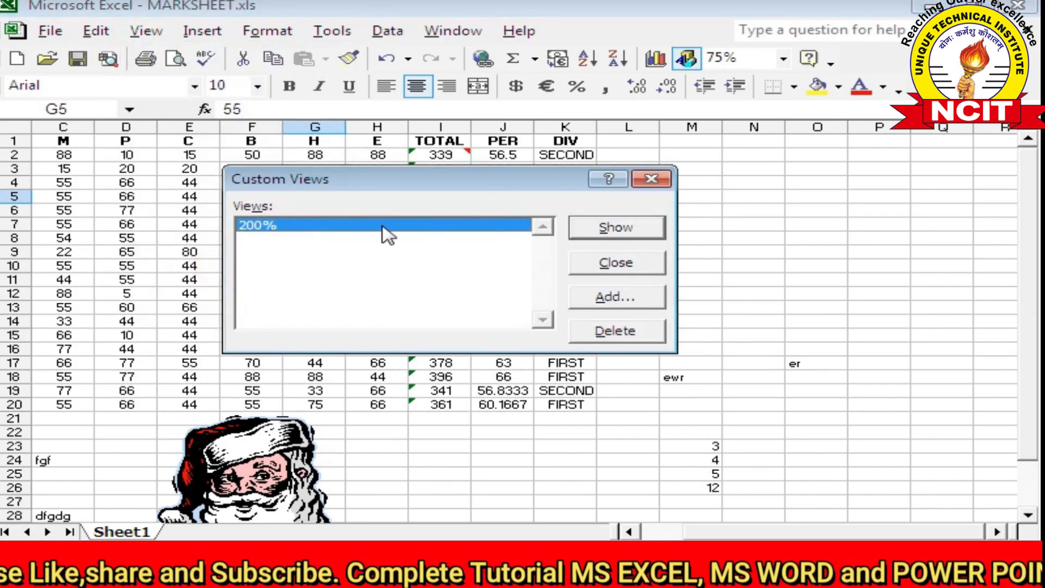
pyautogui.click(615, 298)
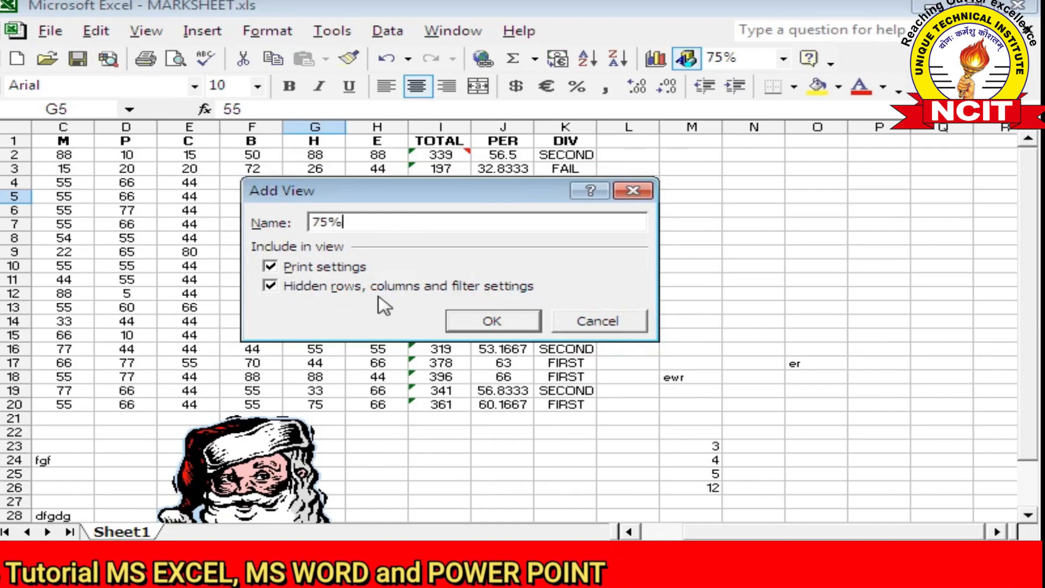
pyautogui.click(470, 321)
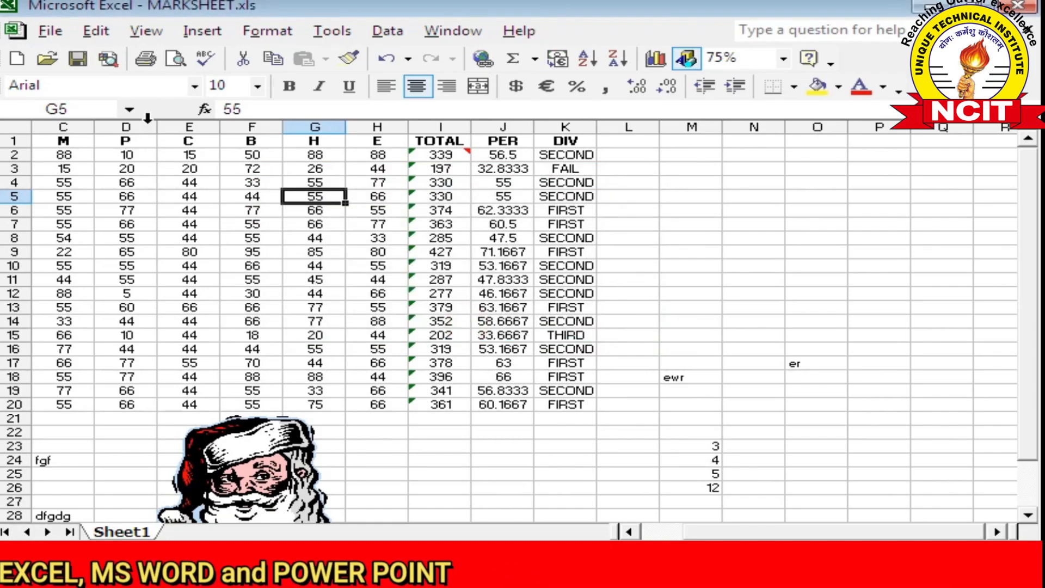
# Save MARKSHEET.xls, close it, and reopen it from the recent files list
pyautogui.click(78, 58)
pyautogui.click(52, 31)
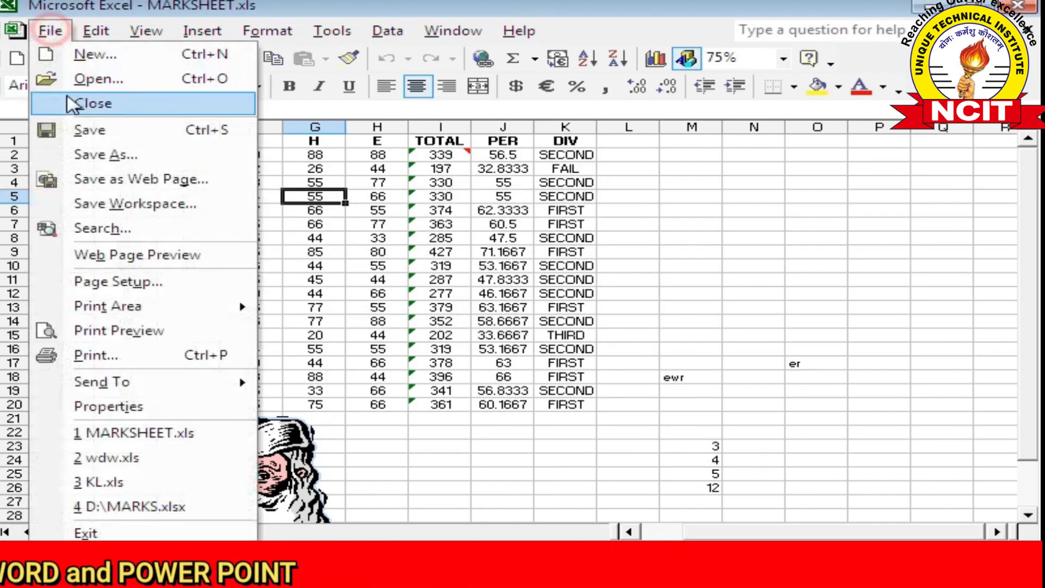
pyautogui.click(104, 106)
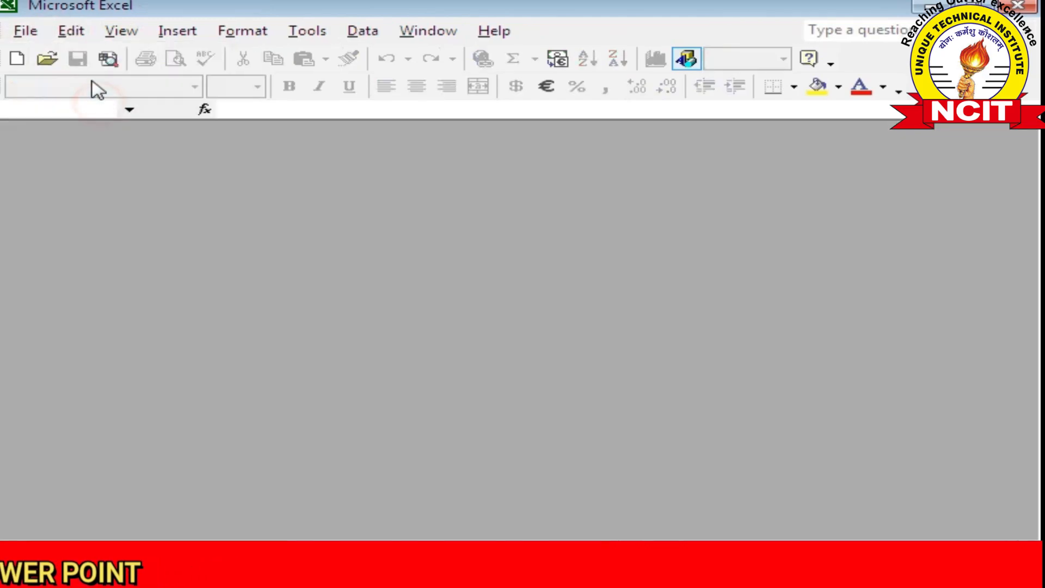
pyautogui.click(25, 31)
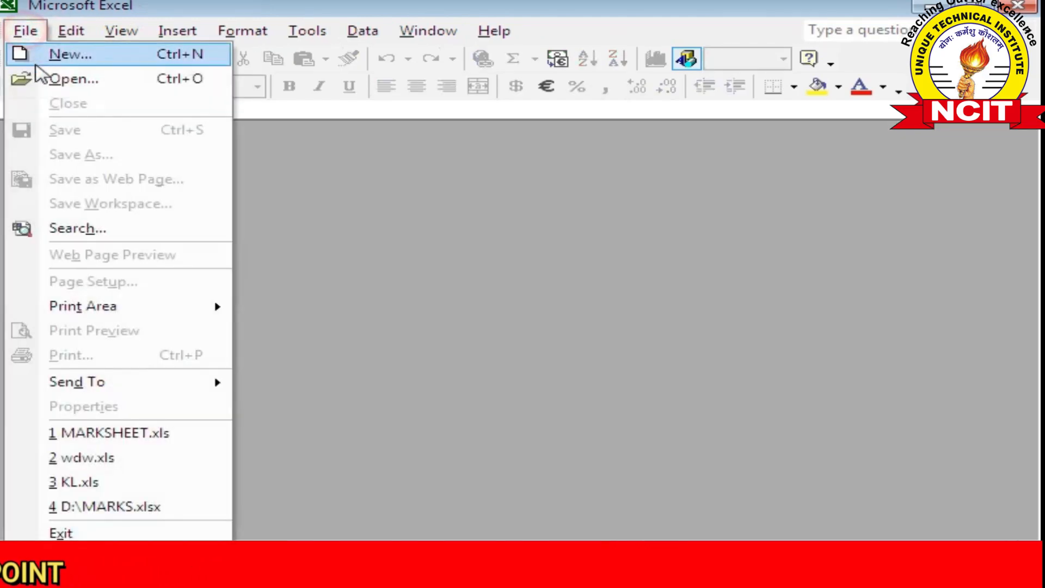
pyautogui.click(82, 433)
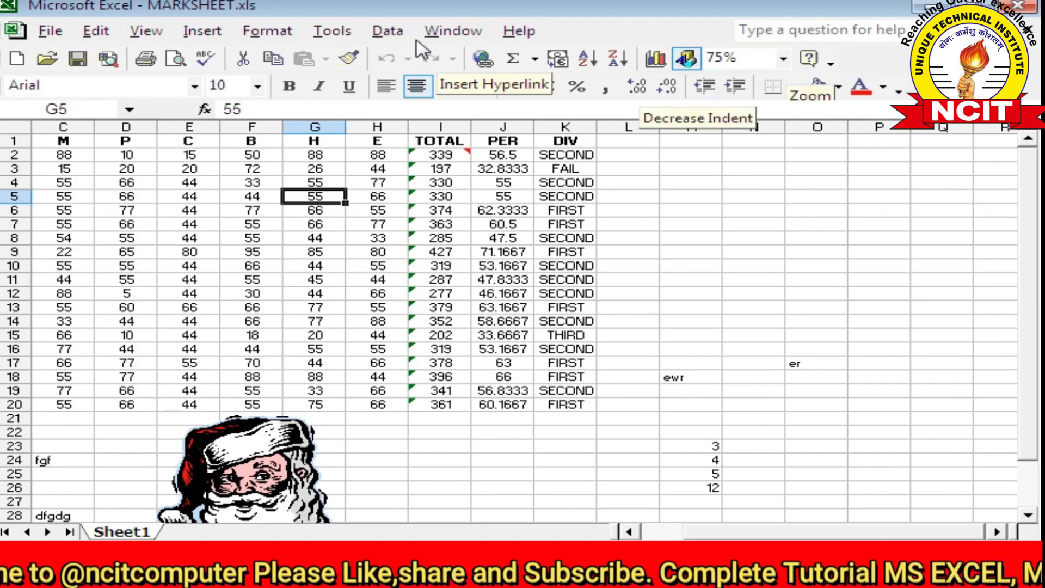
# Display the Custom Views manager listing the saved 200% and 75% views
pyautogui.click(144, 31)
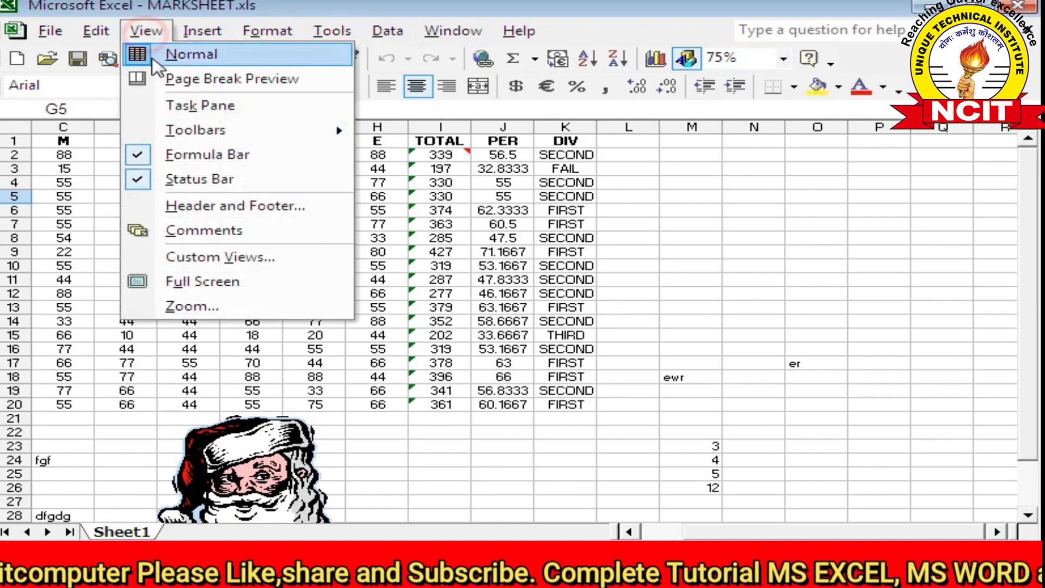
pyautogui.click(214, 258)
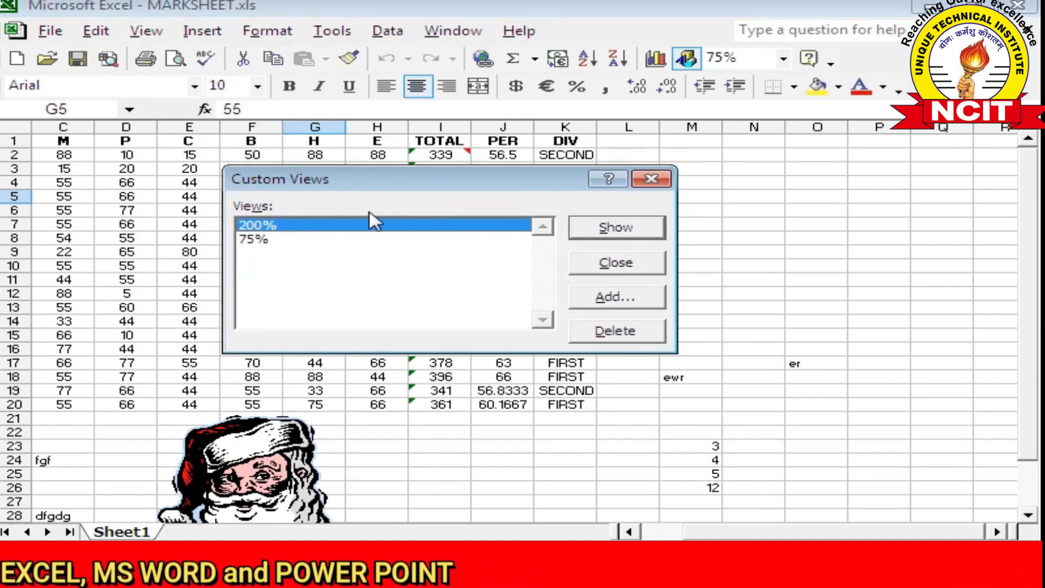
# Show the saved 200% view, then close MARKSHEET.xls and reopen it from recent files
pyautogui.click(627, 233)
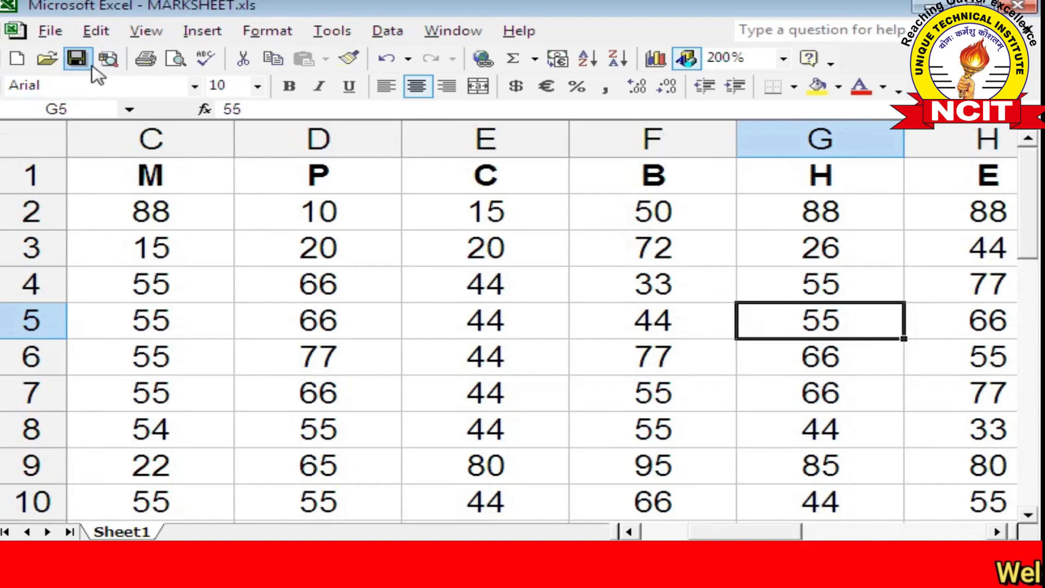
pyautogui.click(50, 31)
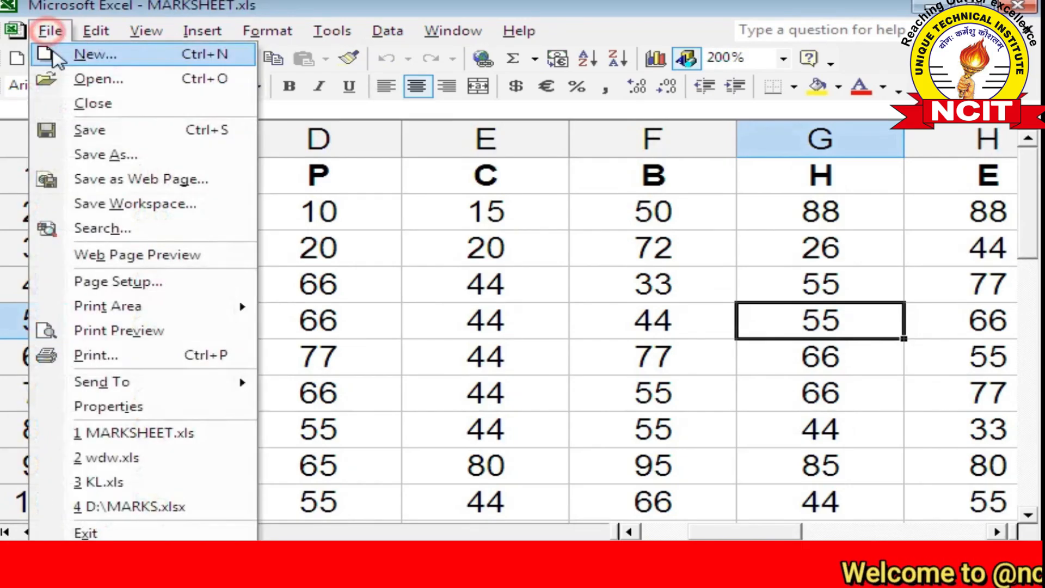
pyautogui.click(81, 104)
pyautogui.click(24, 33)
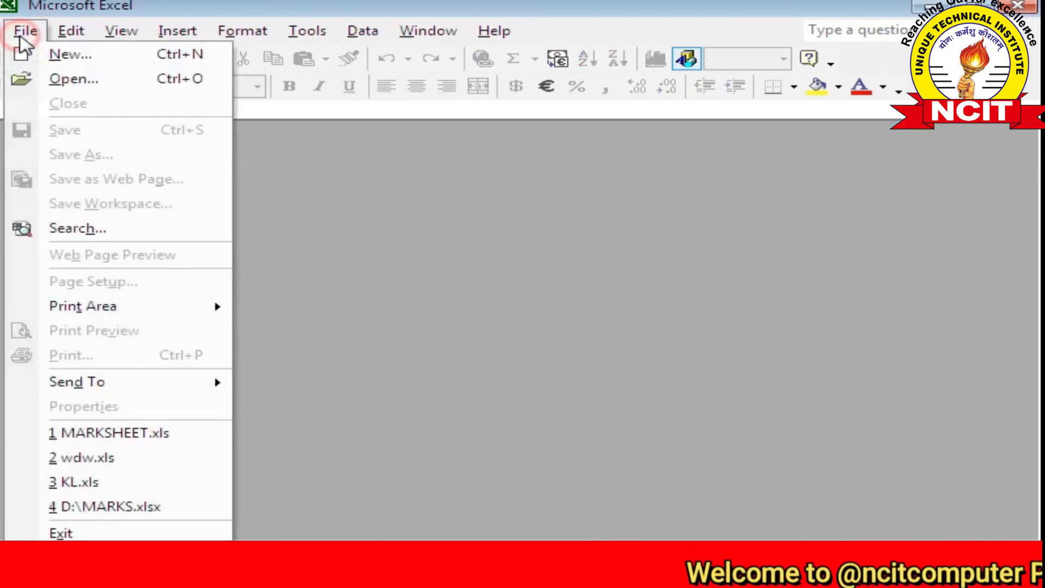
pyautogui.click(103, 432)
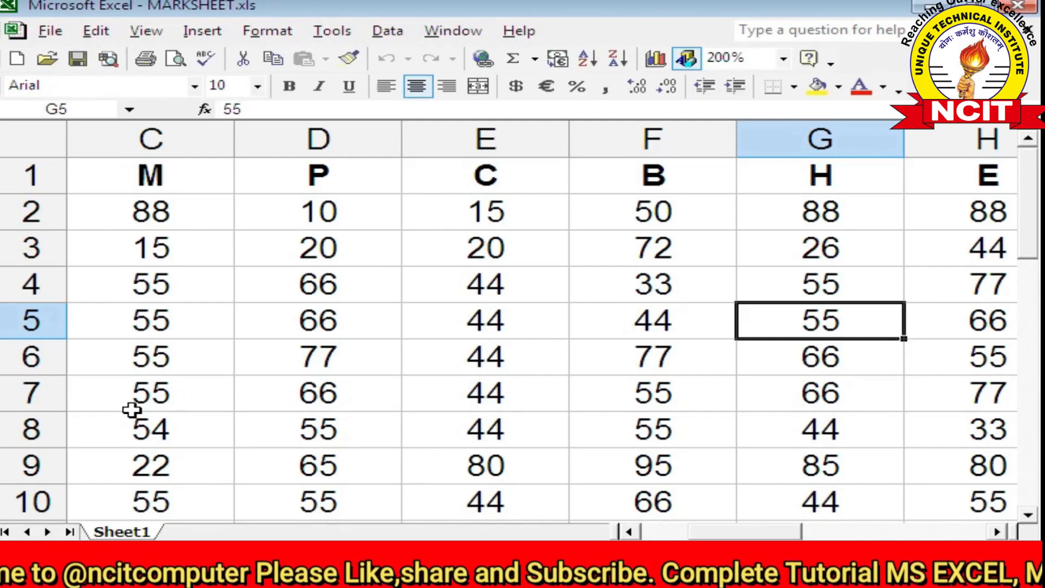
# Select and show the saved 75% custom view
pyautogui.click(143, 33)
pyautogui.click(162, 256)
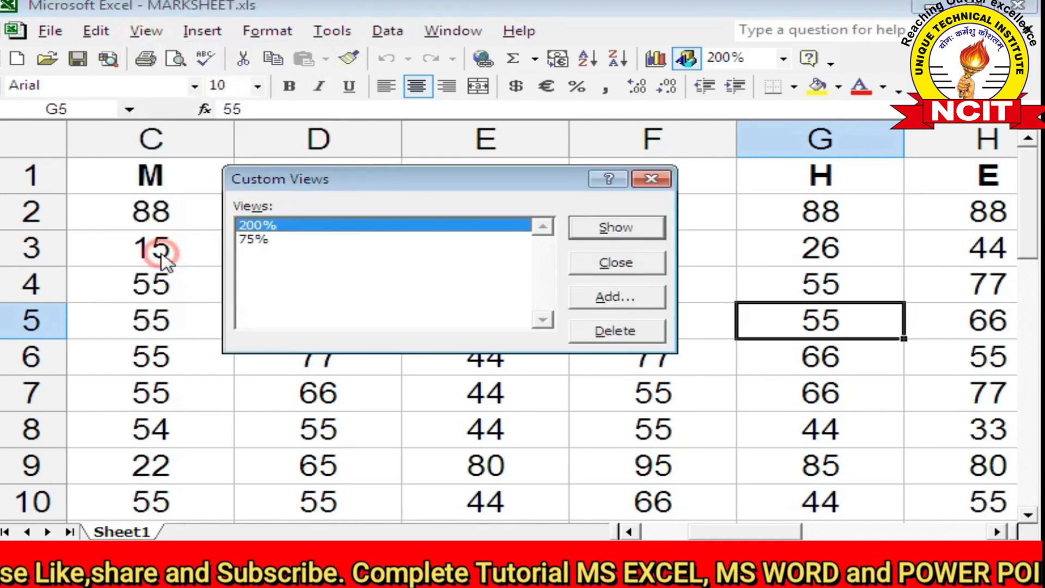
pyautogui.click(261, 240)
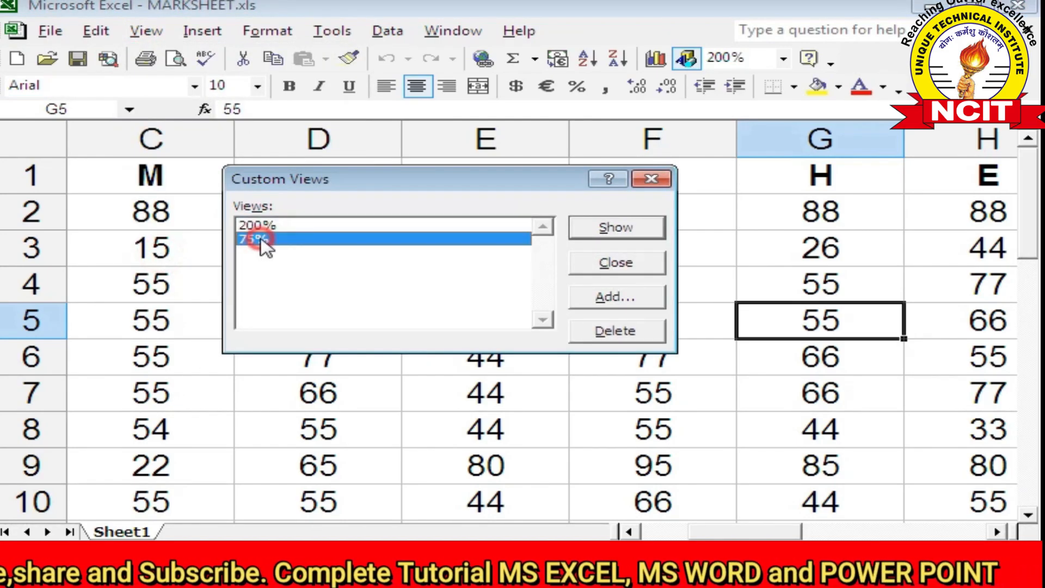
pyautogui.click(588, 231)
# Save MARKSHEET.xls, close it, and reopen it from the recent files list
pyautogui.click(74, 60)
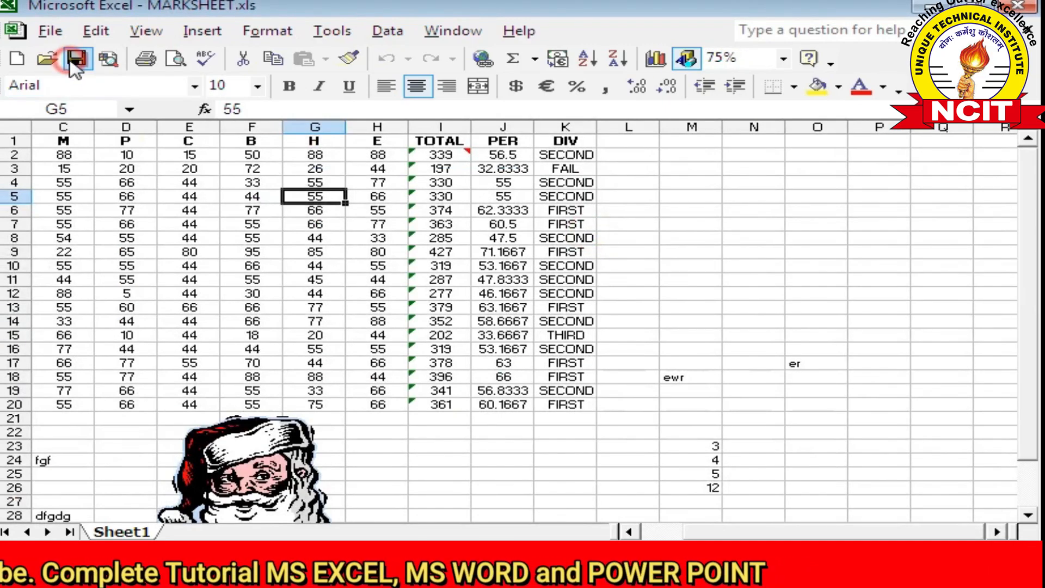
pyautogui.click(50, 31)
pyautogui.click(81, 103)
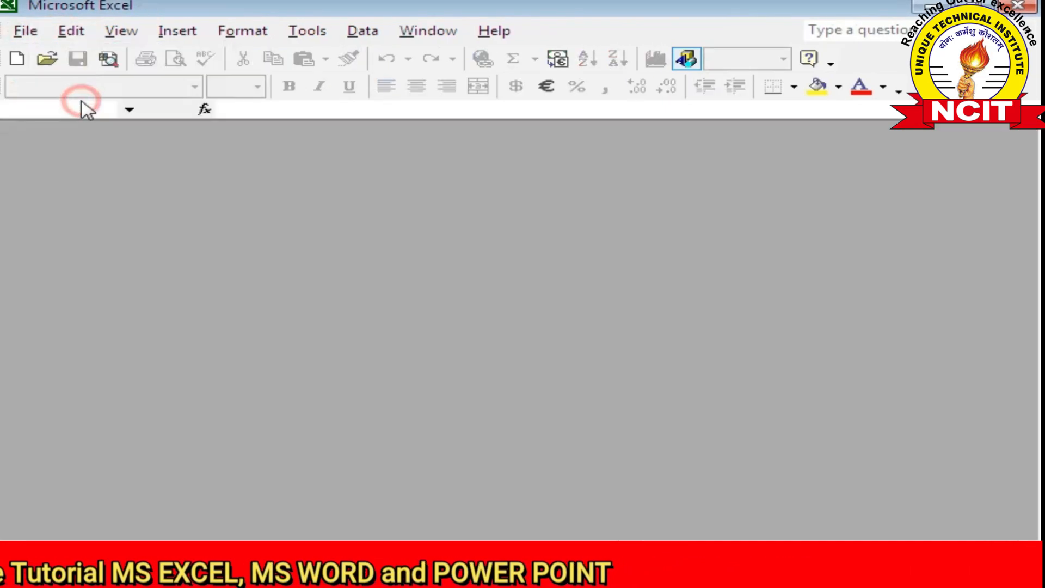
pyautogui.click(28, 31)
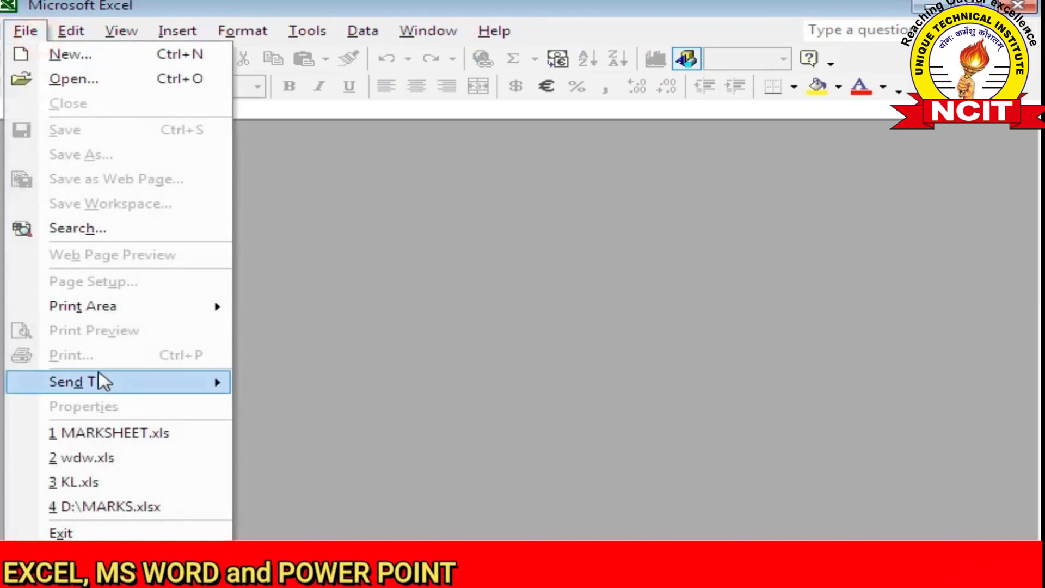
pyautogui.click(111, 433)
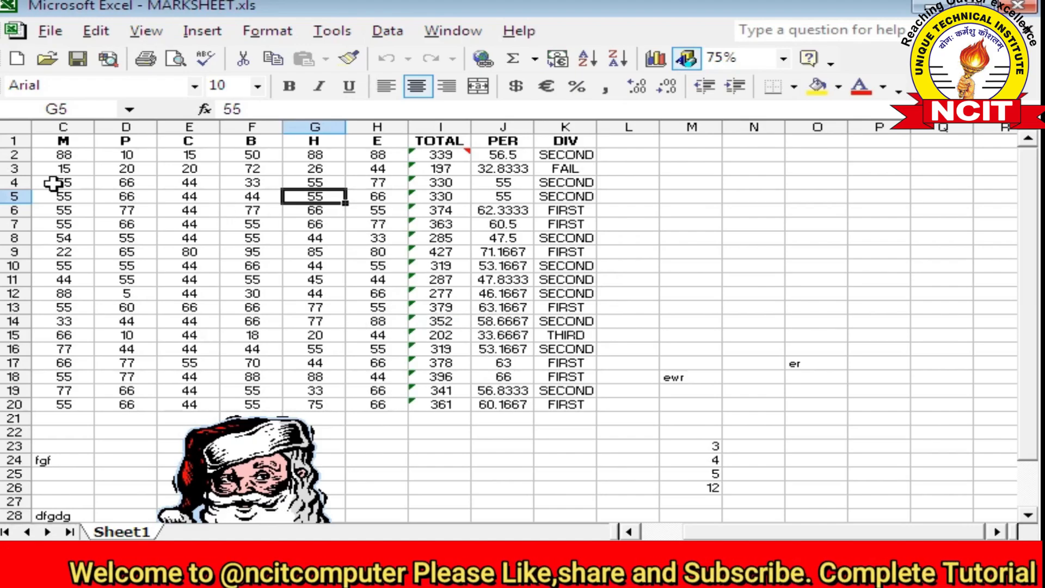
# Switch MARKSHEET.xls to Full Screen view, then turn Full Screen back off
pyautogui.click(144, 31)
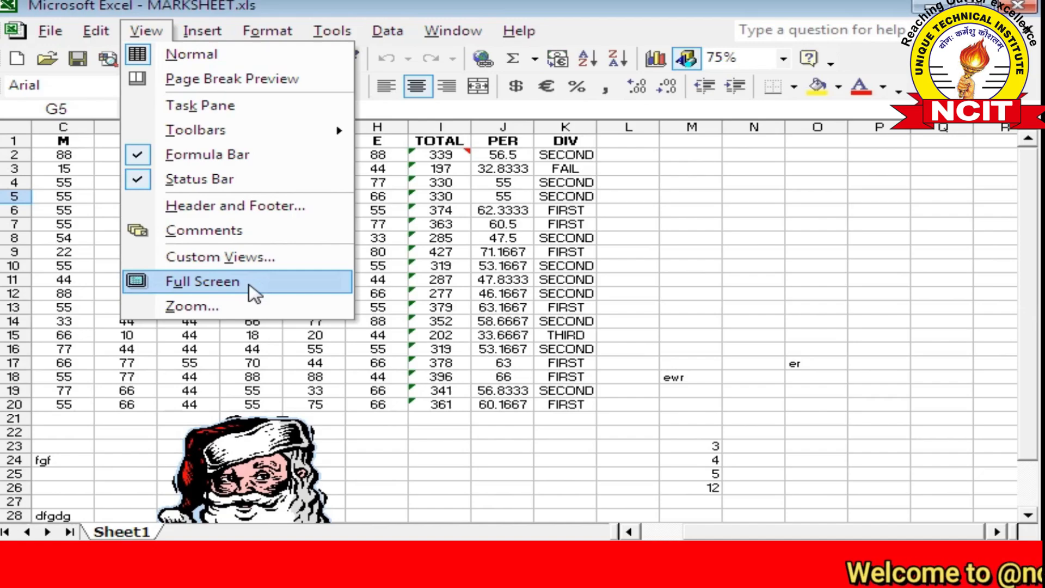
pyautogui.click(248, 284)
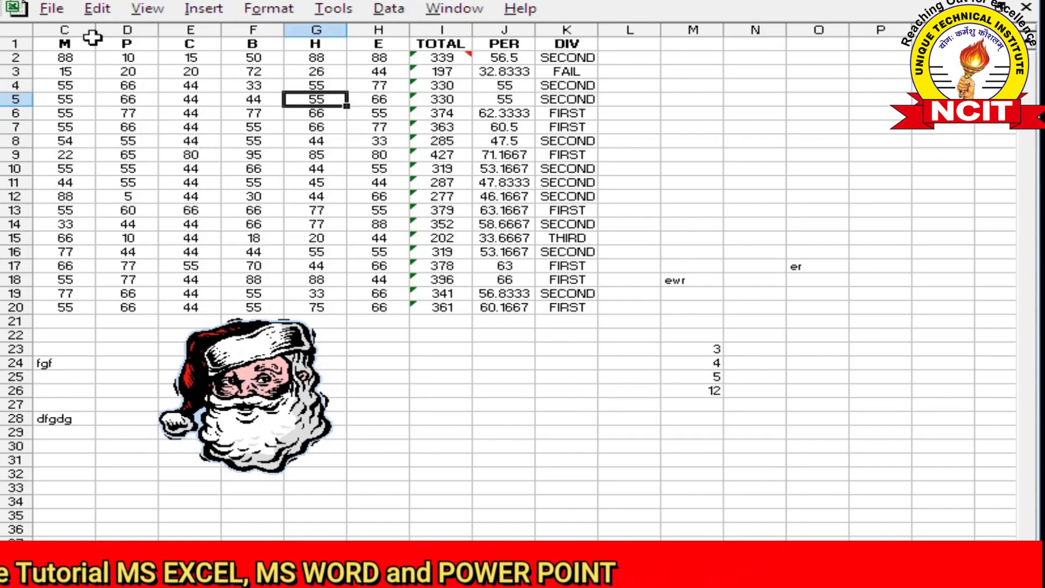
pyautogui.click(130, 14)
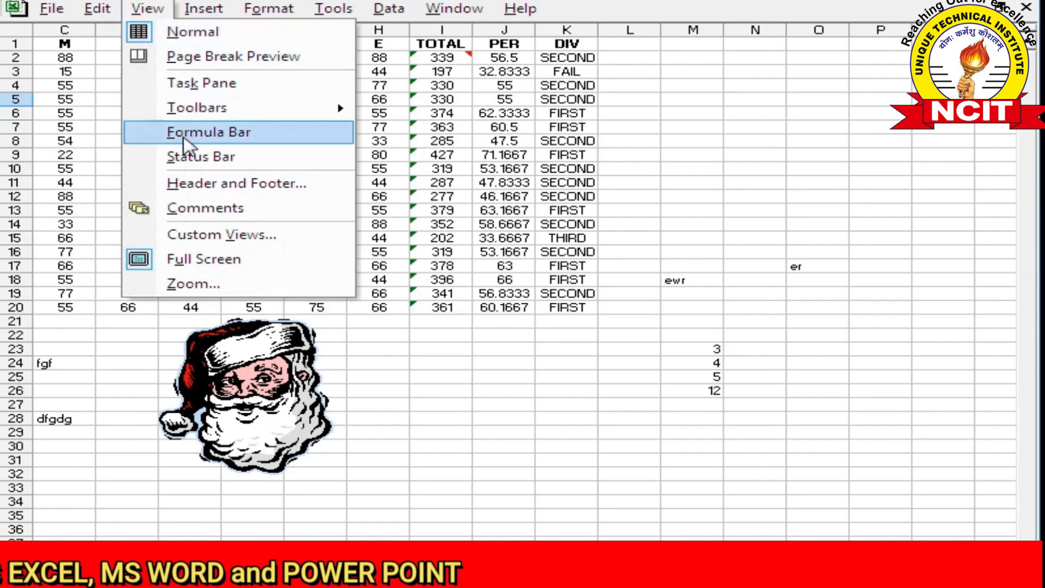
pyautogui.click(171, 263)
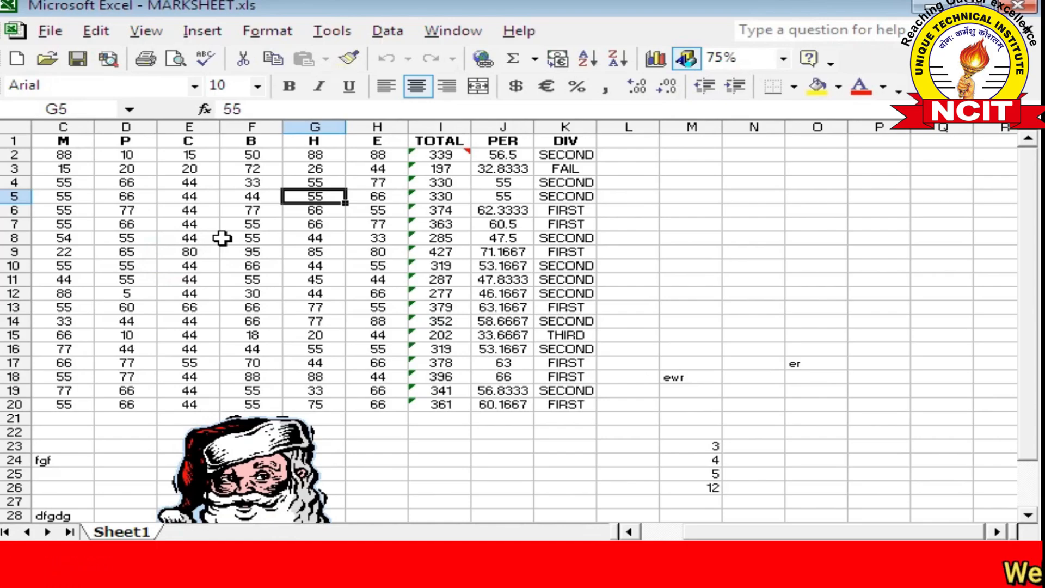
pyautogui.click(139, 33)
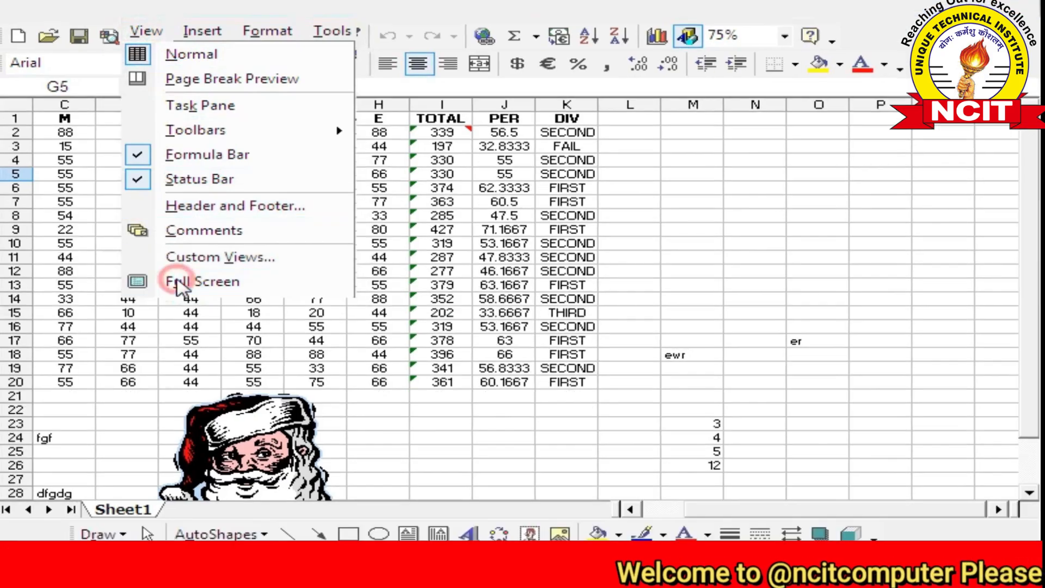
pyautogui.click(179, 281)
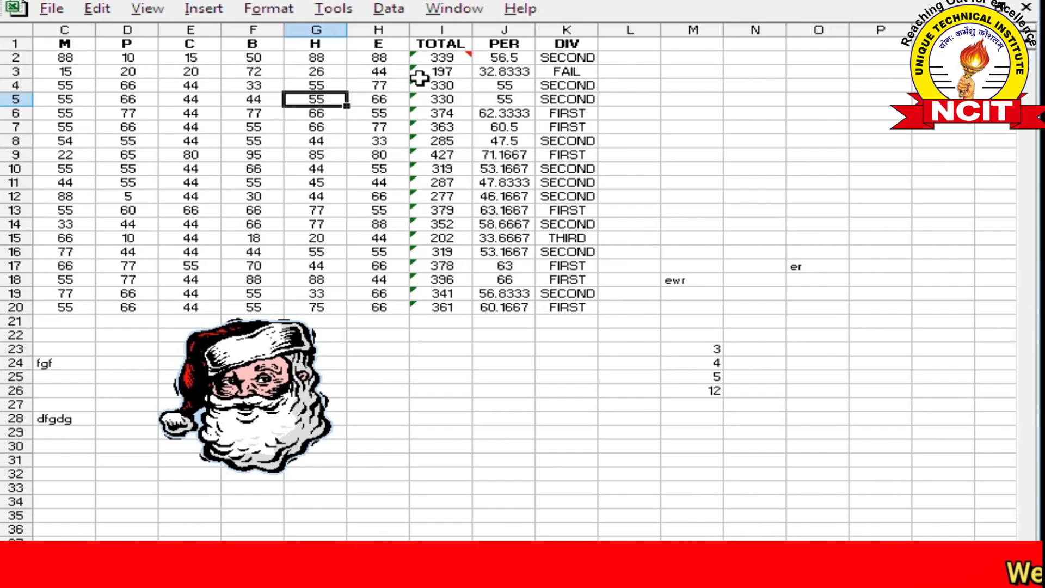
pyautogui.click(147, 8)
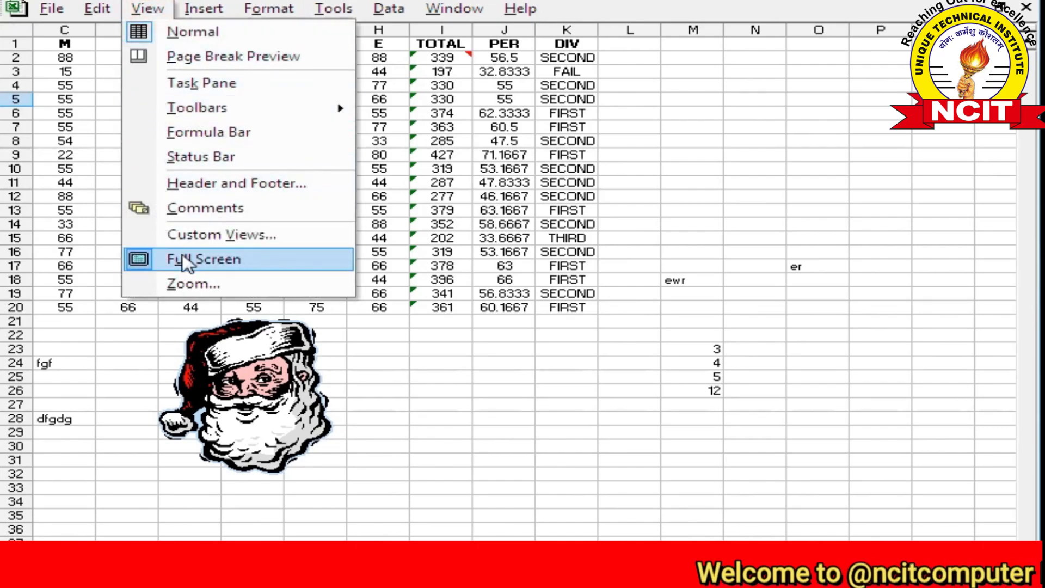
pyautogui.click(185, 263)
pyautogui.click(279, 233)
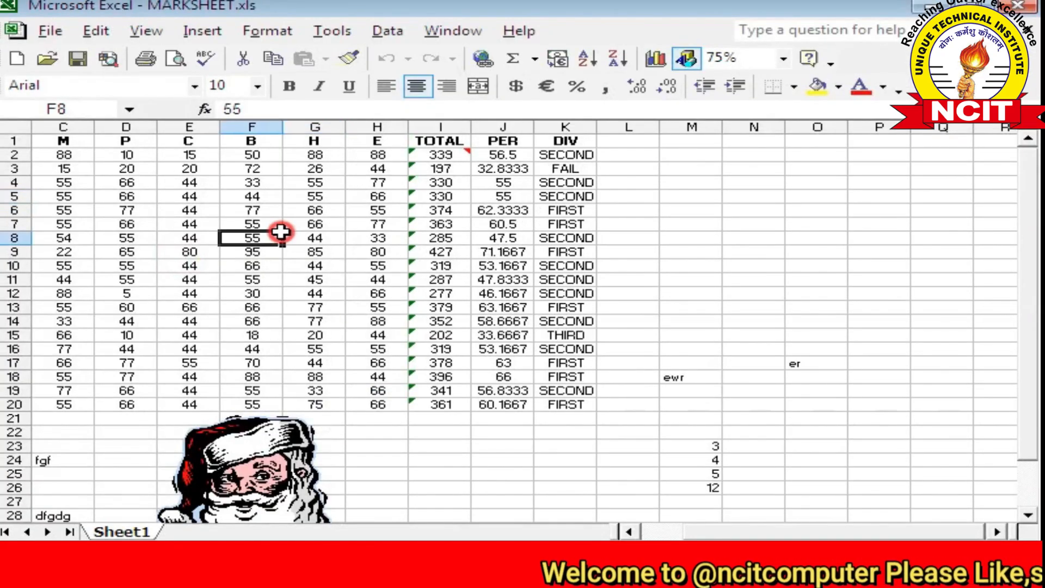
pyautogui.click(146, 31)
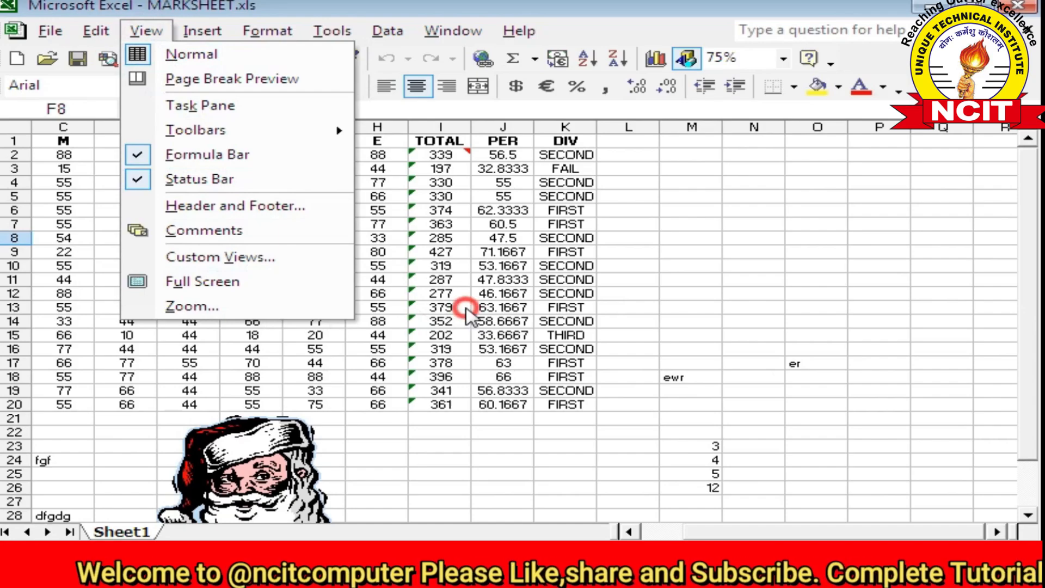
pyautogui.click(452, 306)
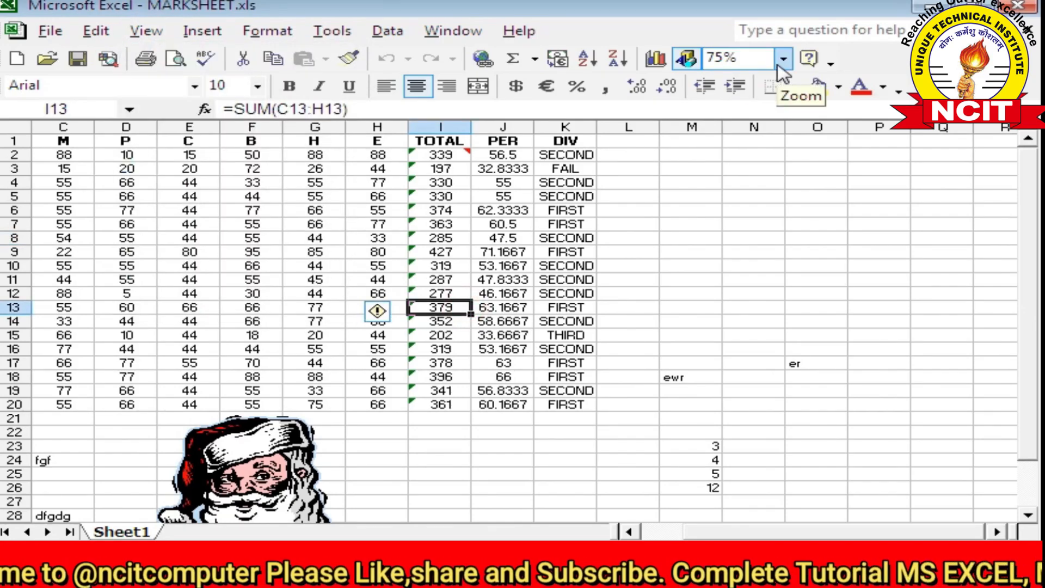
pyautogui.click(237, 310)
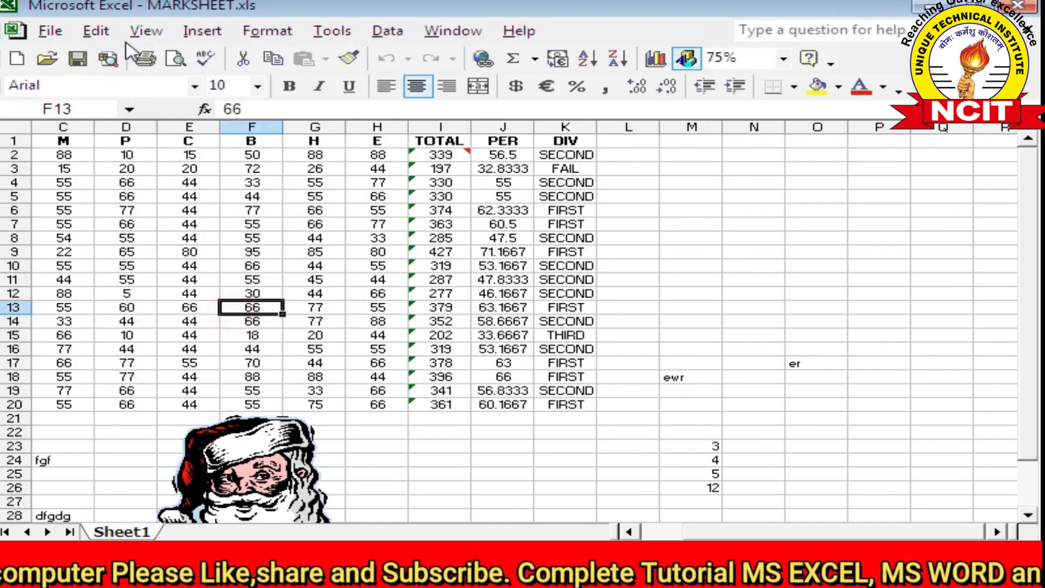
pyautogui.click(143, 31)
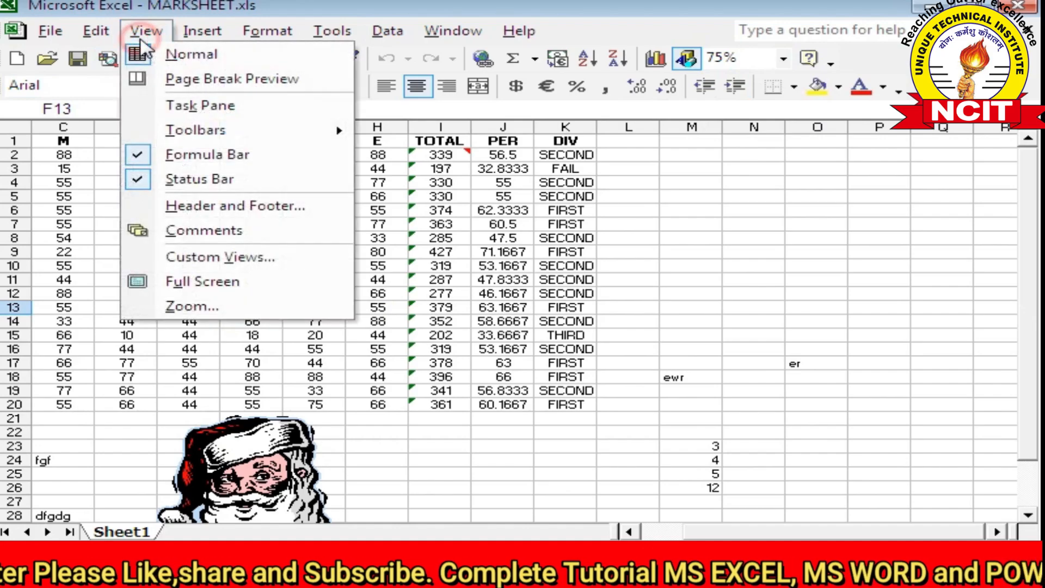
pyautogui.click(199, 305)
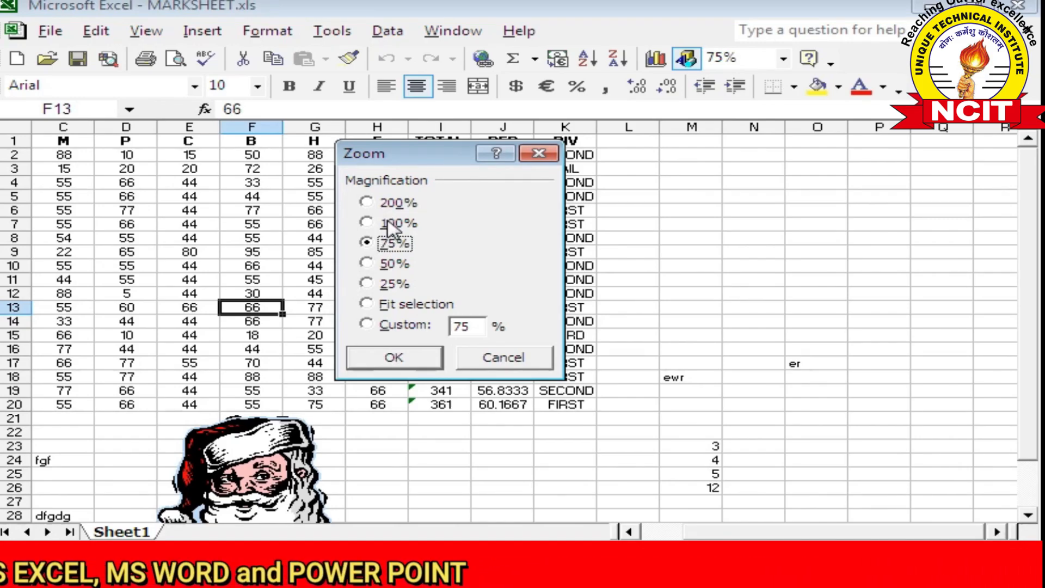
pyautogui.click(390, 305)
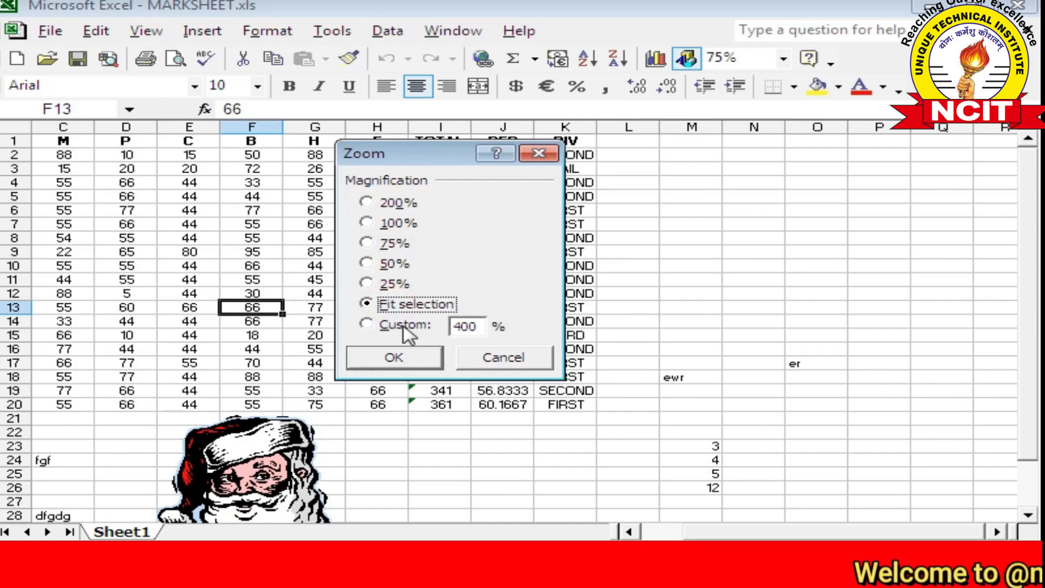
pyautogui.click(505, 357)
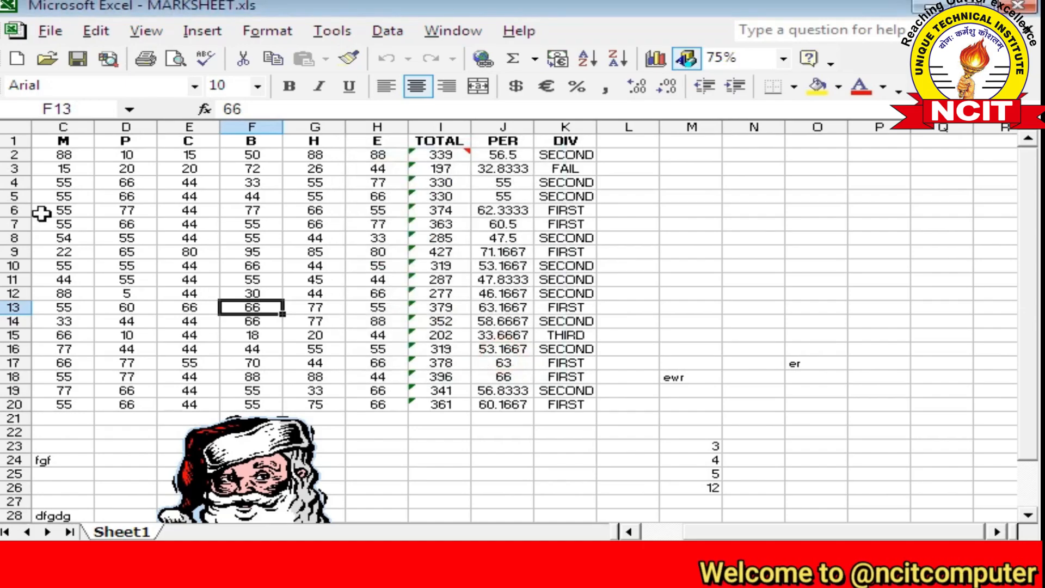
# Select D4:I20 and apply Fit selection zoom, bringing the sheet to 120%
pyautogui.moveTo(116, 184); pyautogui.dragTo(449, 399)
pyautogui.click(146, 30)
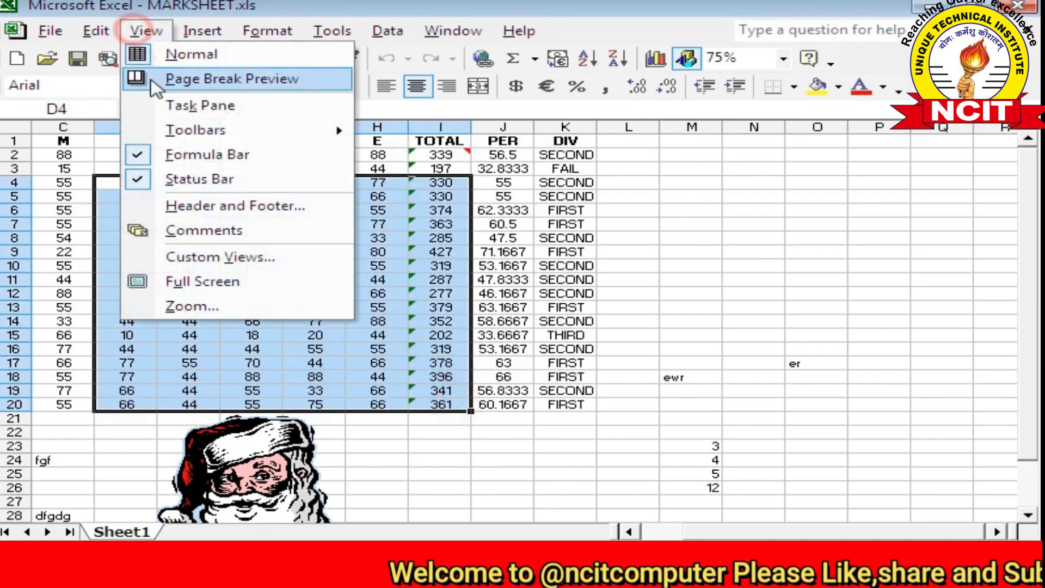
pyautogui.click(221, 307)
pyautogui.click(369, 305)
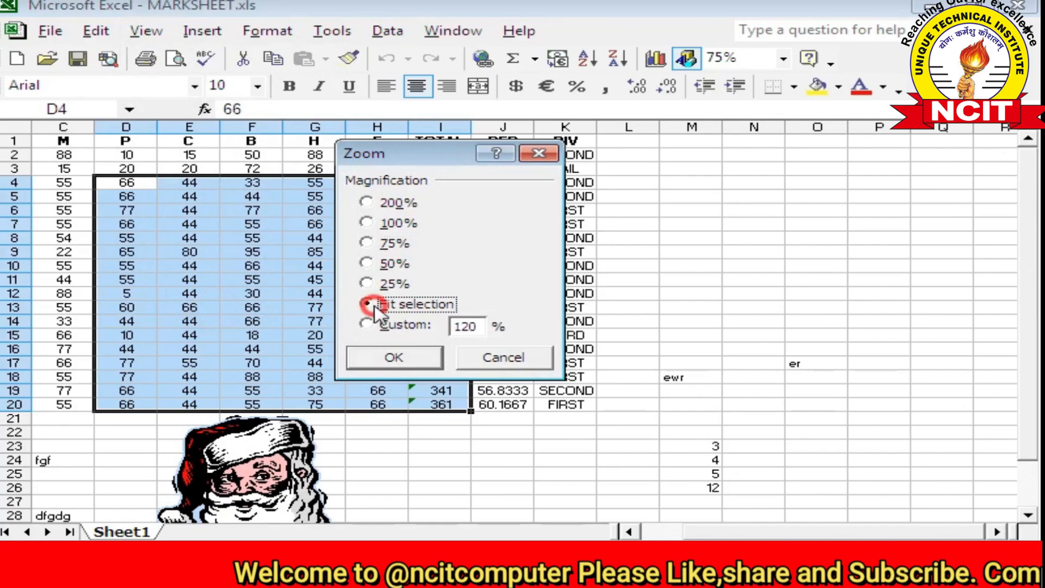
pyautogui.click(376, 357)
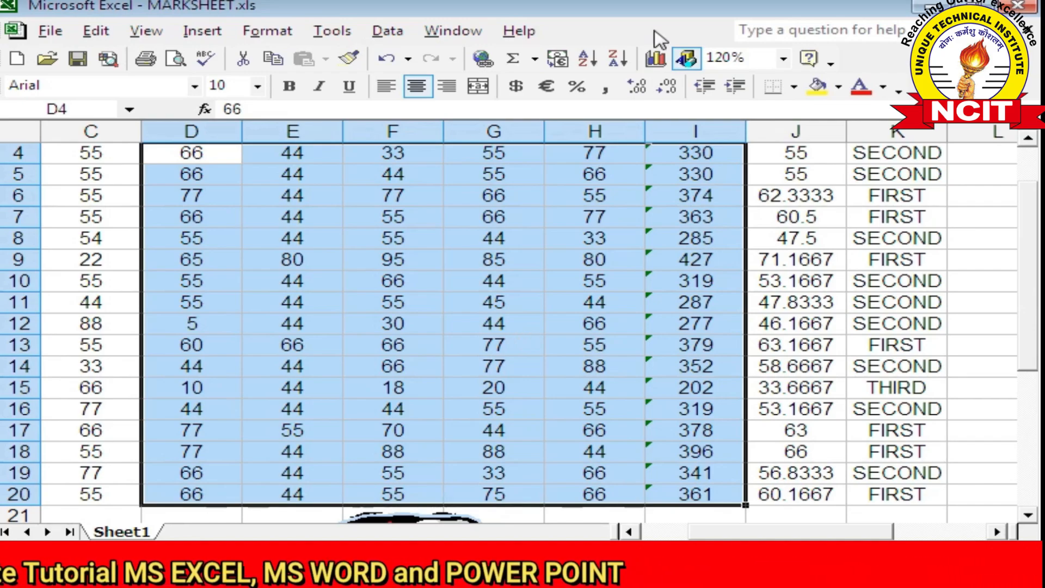
# Change the custom zoom value from 120 to 400%
pyautogui.click(163, 32)
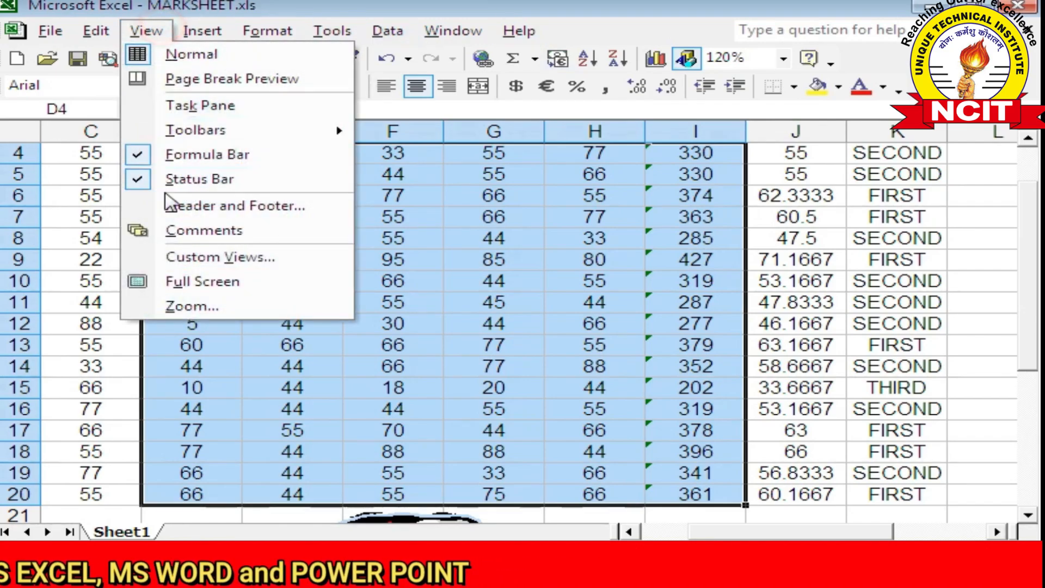
pyautogui.click(191, 305)
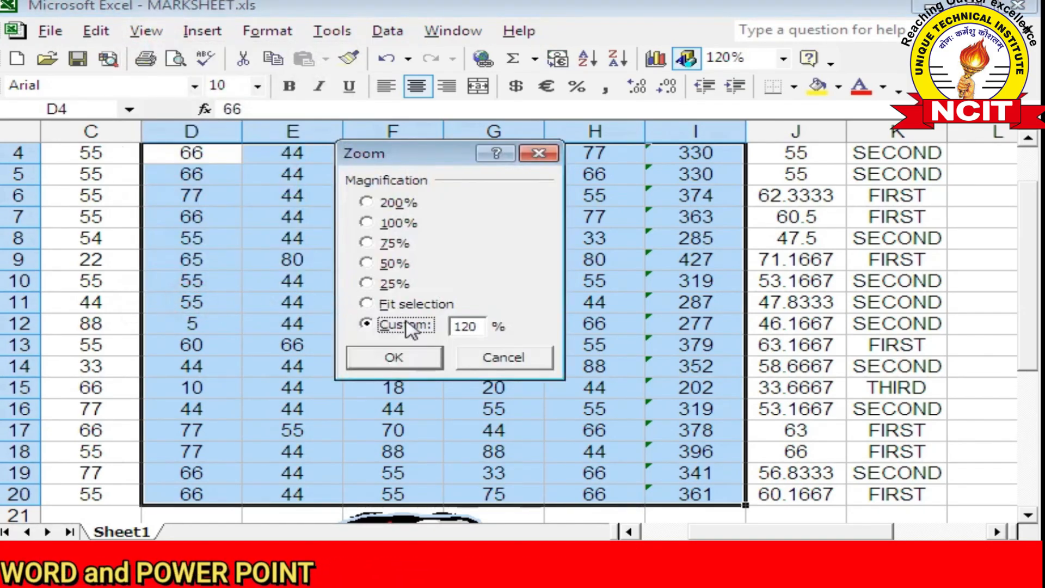
pyautogui.moveTo(478, 326); pyautogui.dragTo(430, 329)
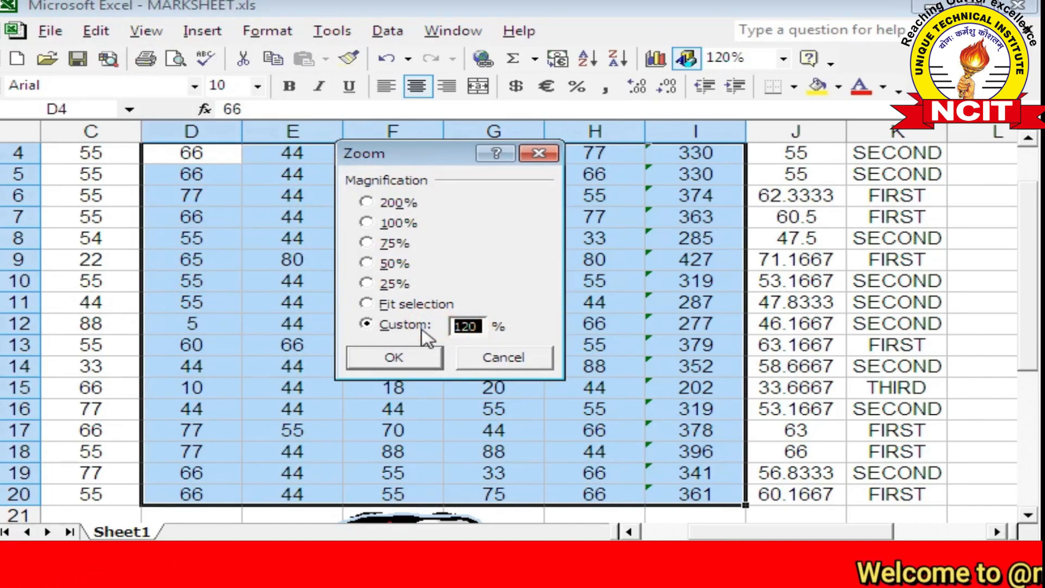
pyautogui.write('400')
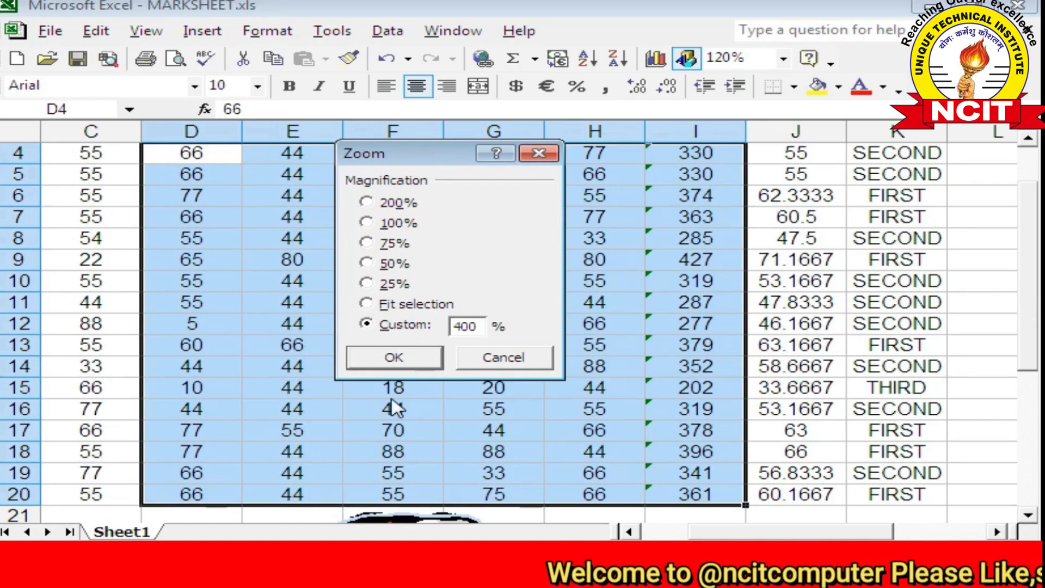
pyautogui.click(416, 360)
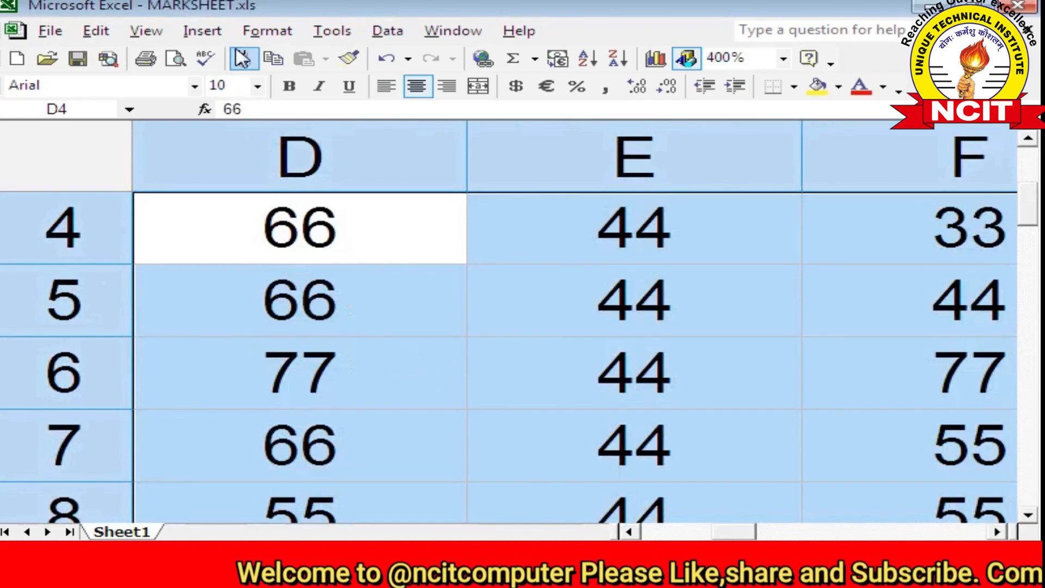
pyautogui.click(161, 32)
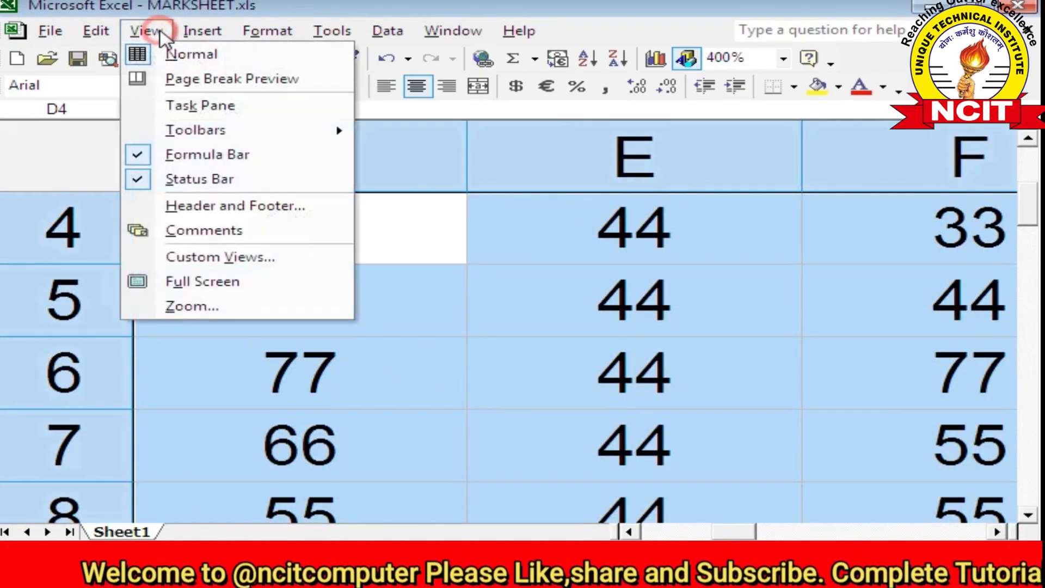
pyautogui.click(222, 312)
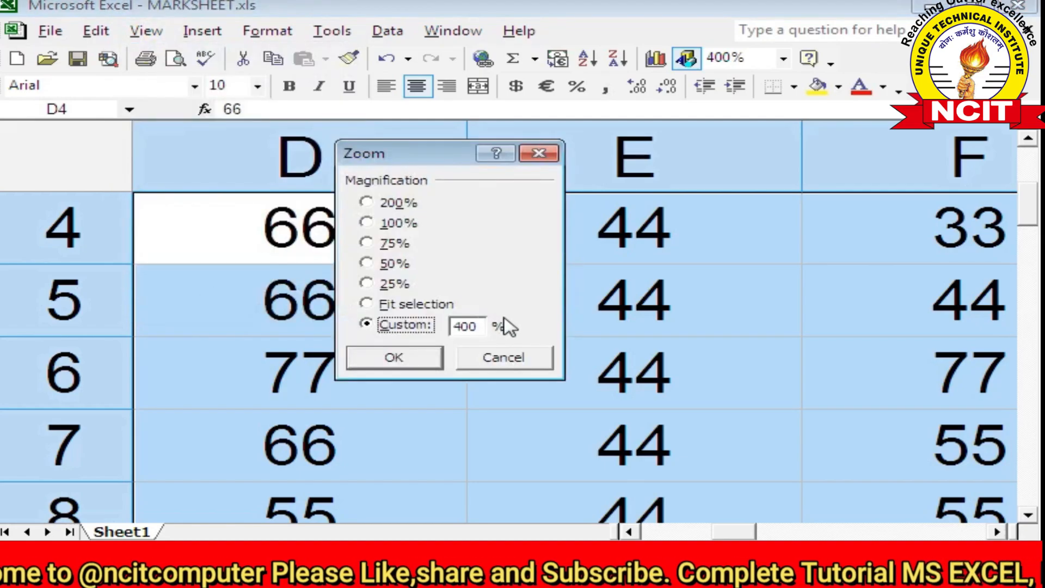
pyautogui.click(438, 324)
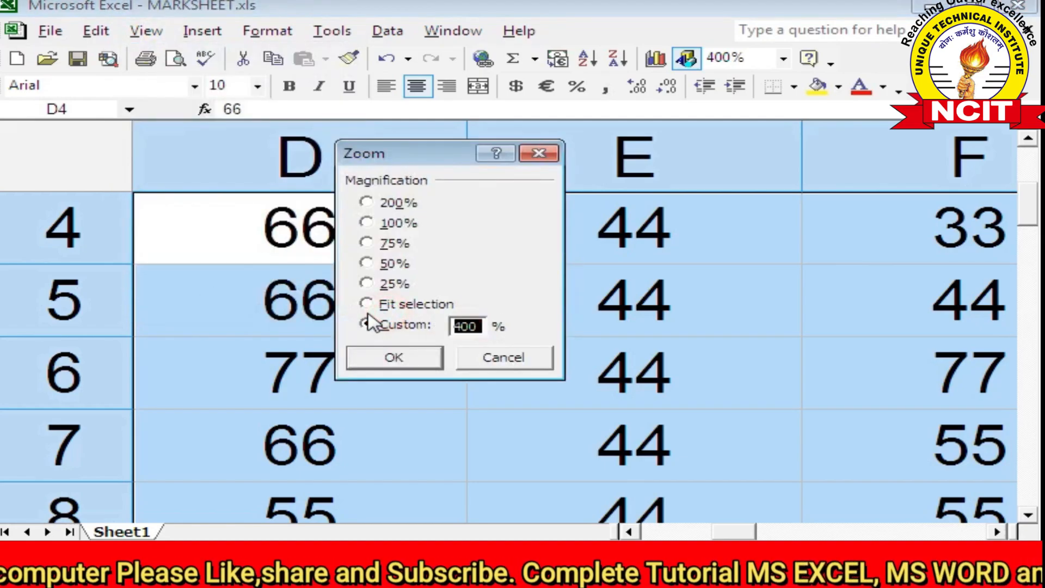
pyautogui.write('401')
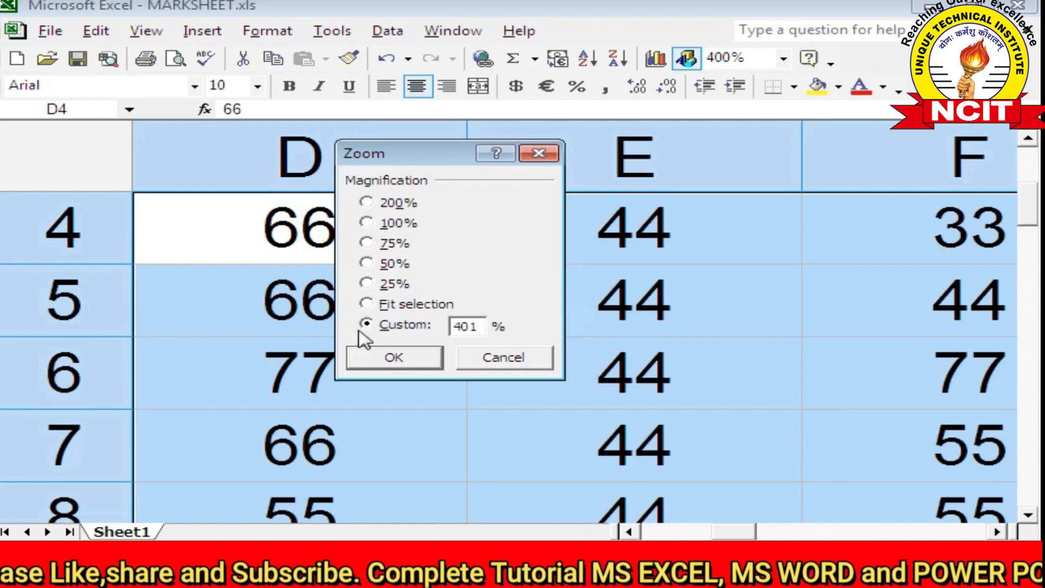
pyautogui.click(414, 359)
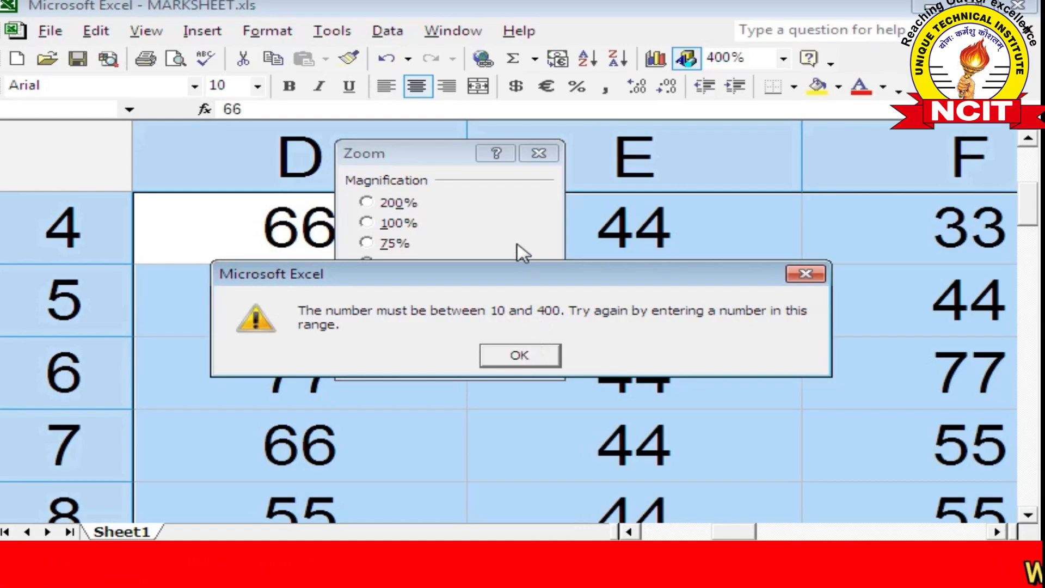
pyautogui.click(511, 224)
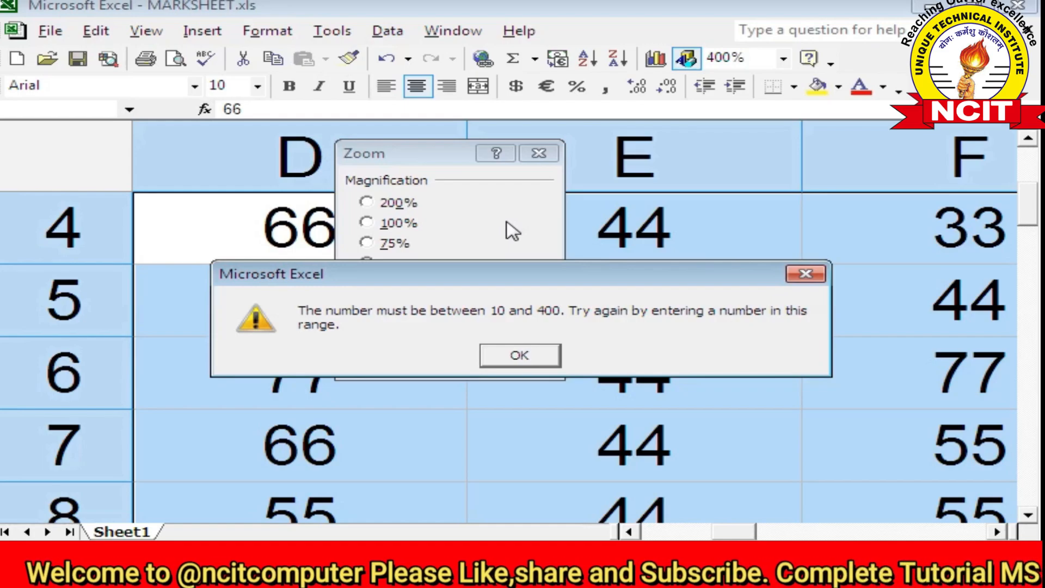
pyautogui.click(509, 357)
pyautogui.click(508, 358)
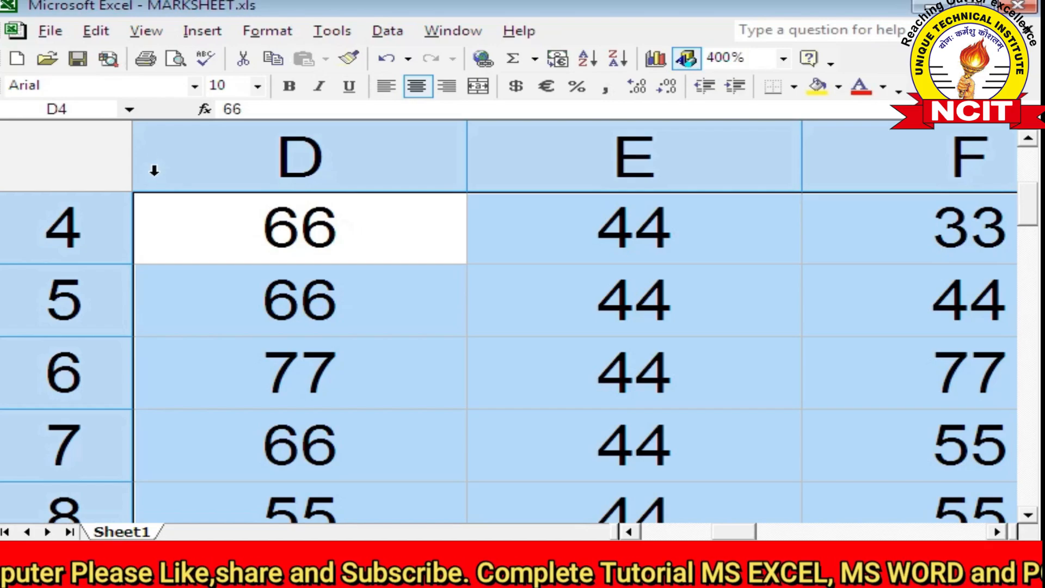
# Deselect the range by clicking cells D5, D6, then D4, and reopen the View menu
pyautogui.click(146, 31)
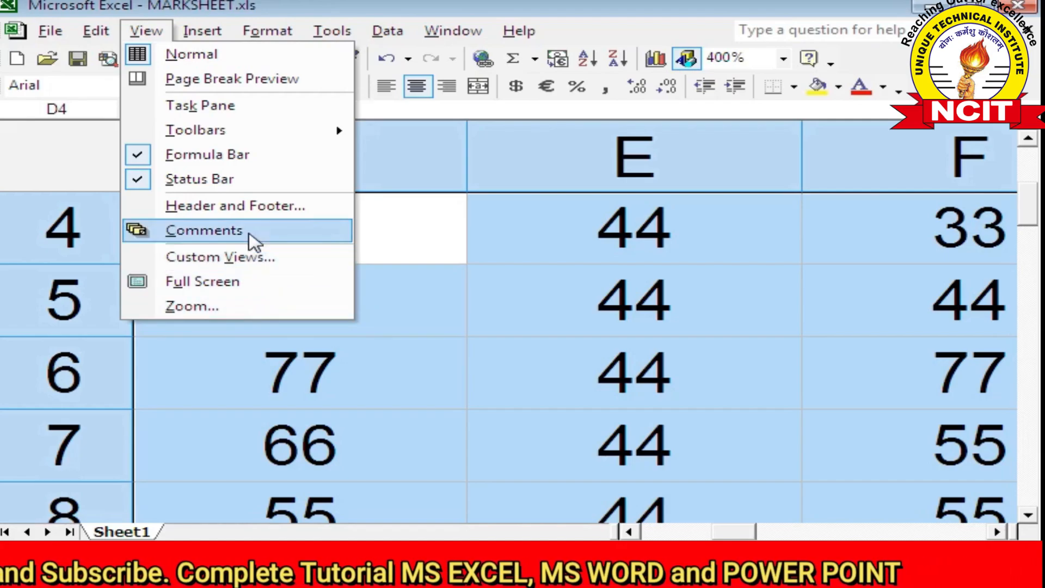
pyautogui.click(380, 323)
pyautogui.click(387, 386)
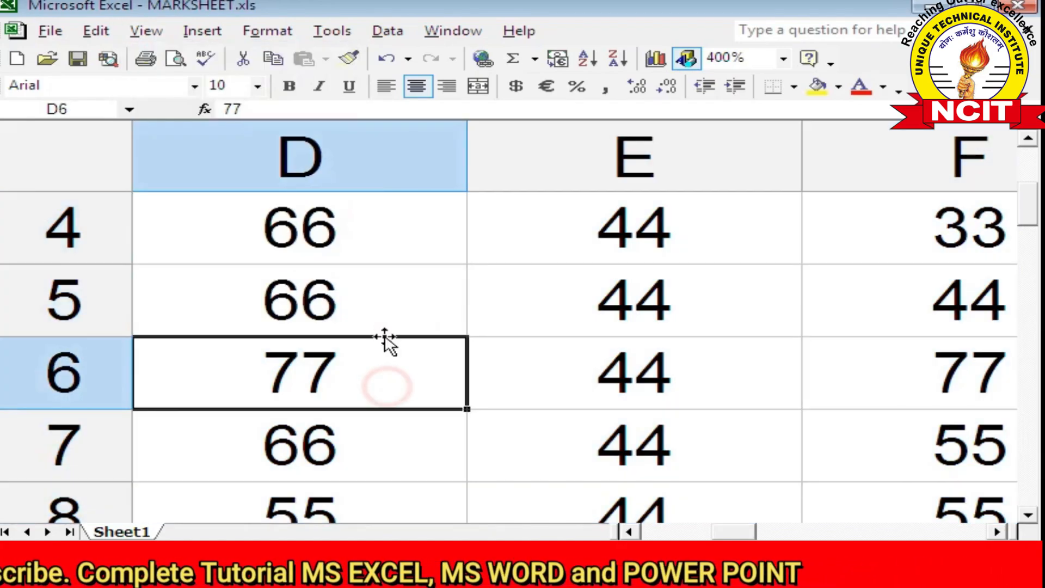
pyautogui.click(381, 316)
pyautogui.click(363, 235)
pyautogui.click(145, 31)
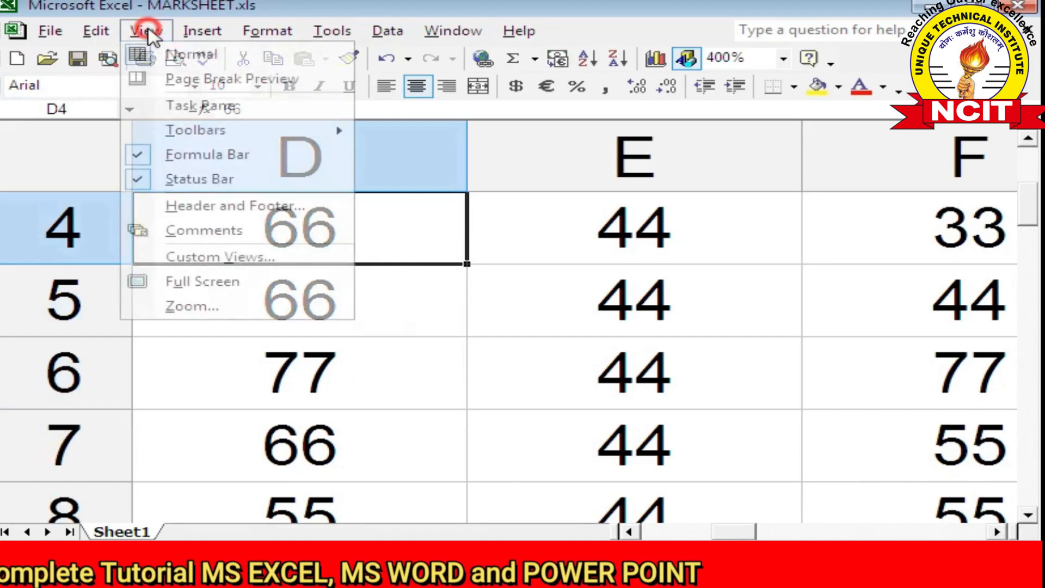